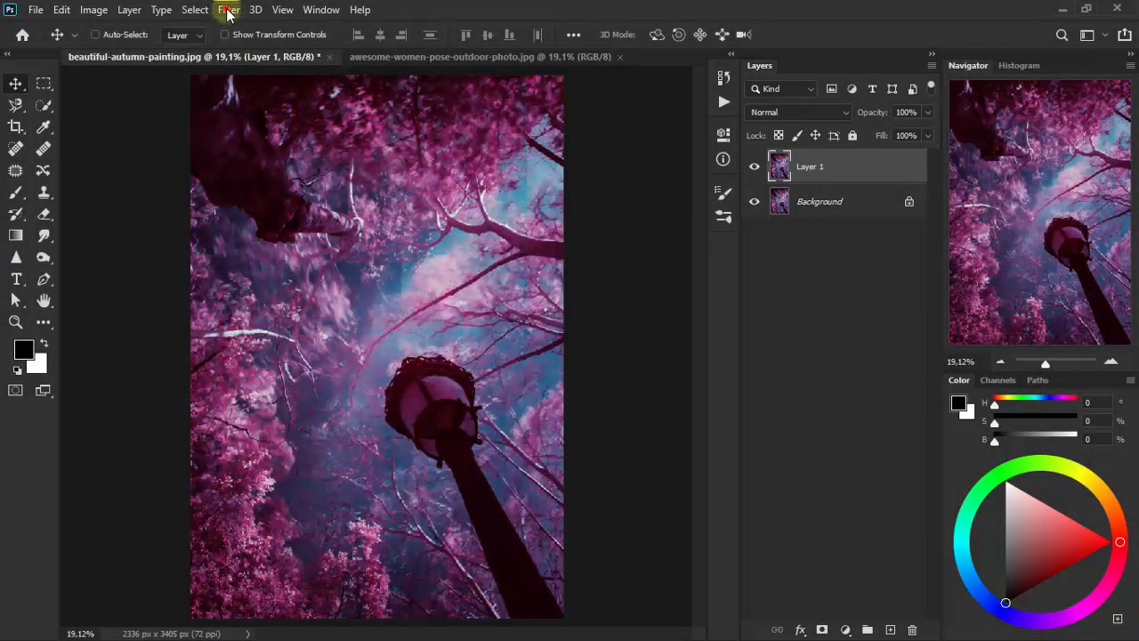
- Apply a Gaussian Blur with a 6,6-pixel radius to Layer 1
left_click(229, 9)
mouse_move(326, 208)
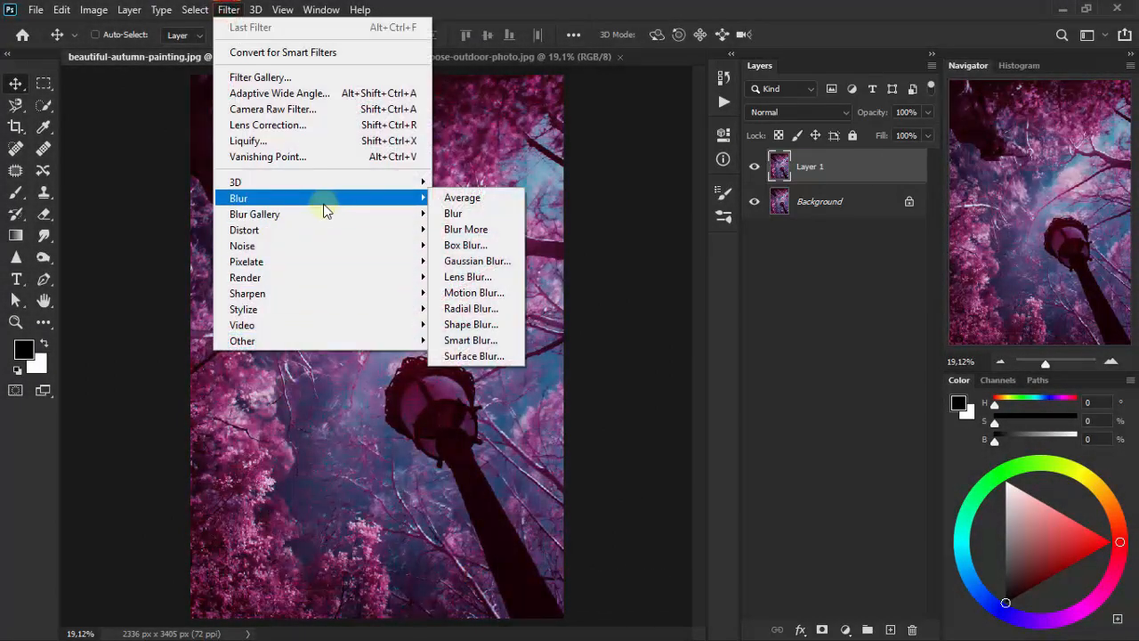
left_click(521, 266)
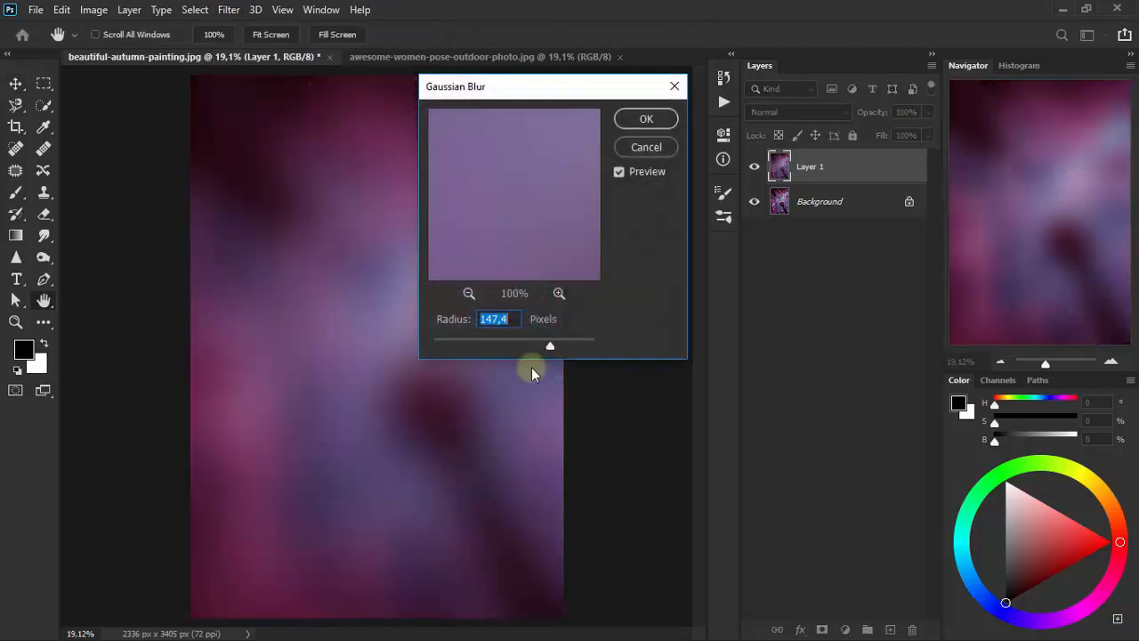
left_click_drag(510, 347, 504, 346)
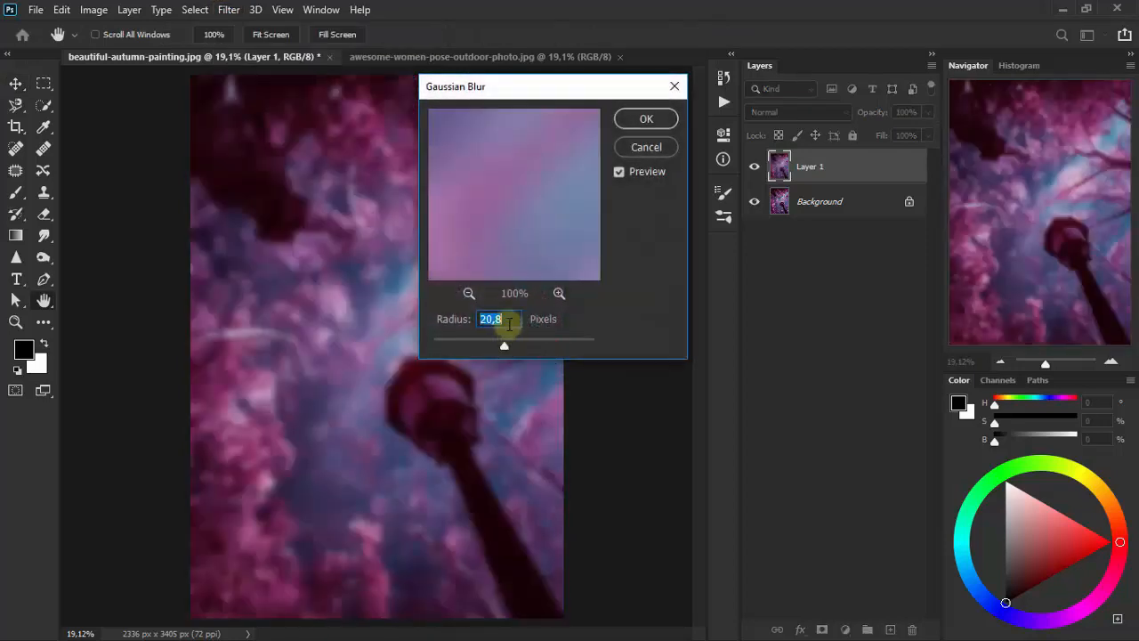
type("6,6")
left_click(538, 221)
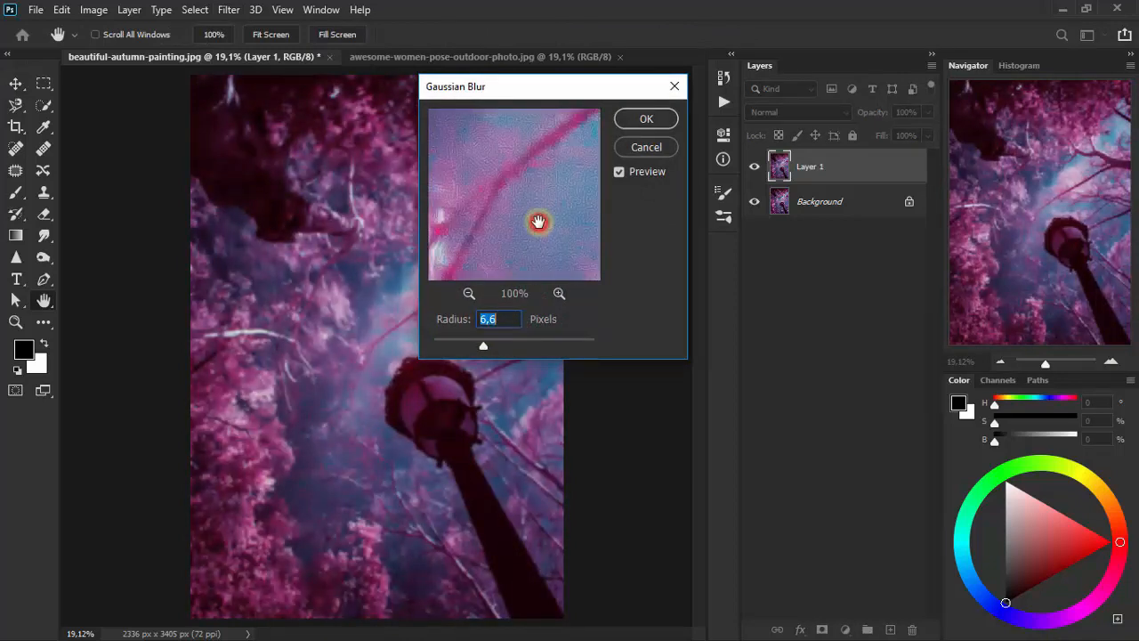
left_click(647, 119)
key("v")
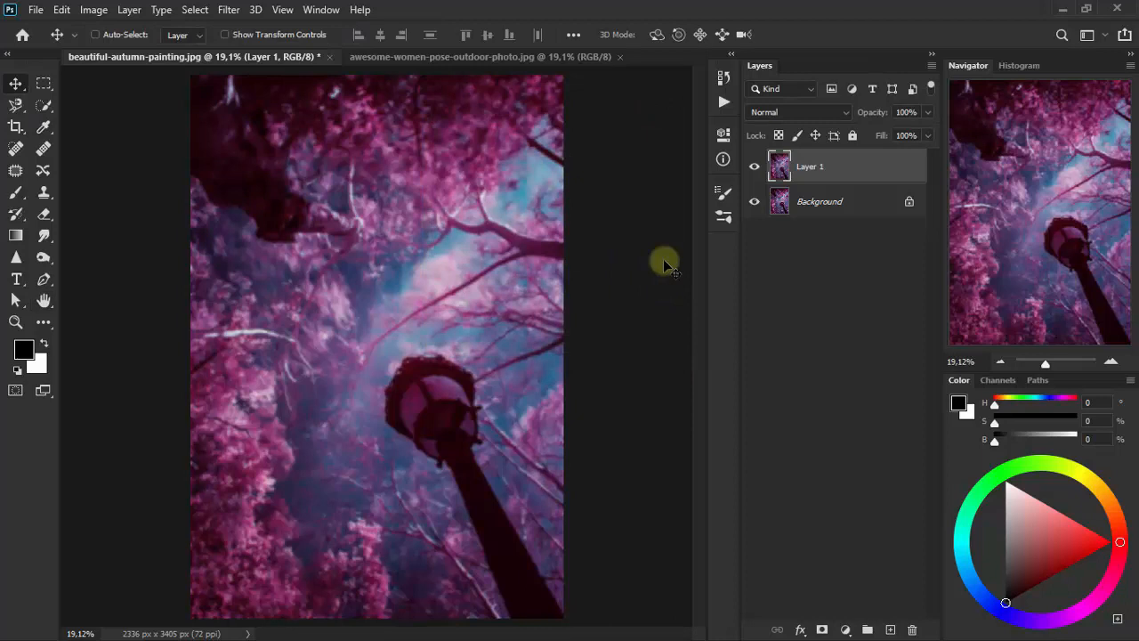
- Set Layer 1's blending mode to Lighten, and hide and show the layer to compare the effect
left_click(791, 112)
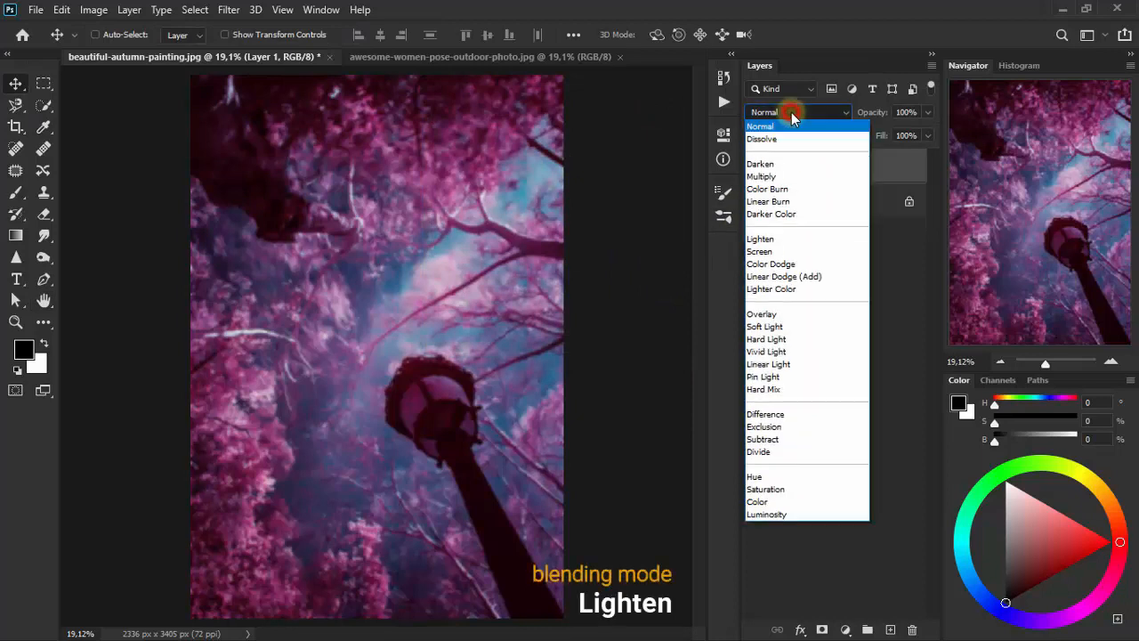
left_click(804, 239)
left_click(755, 169)
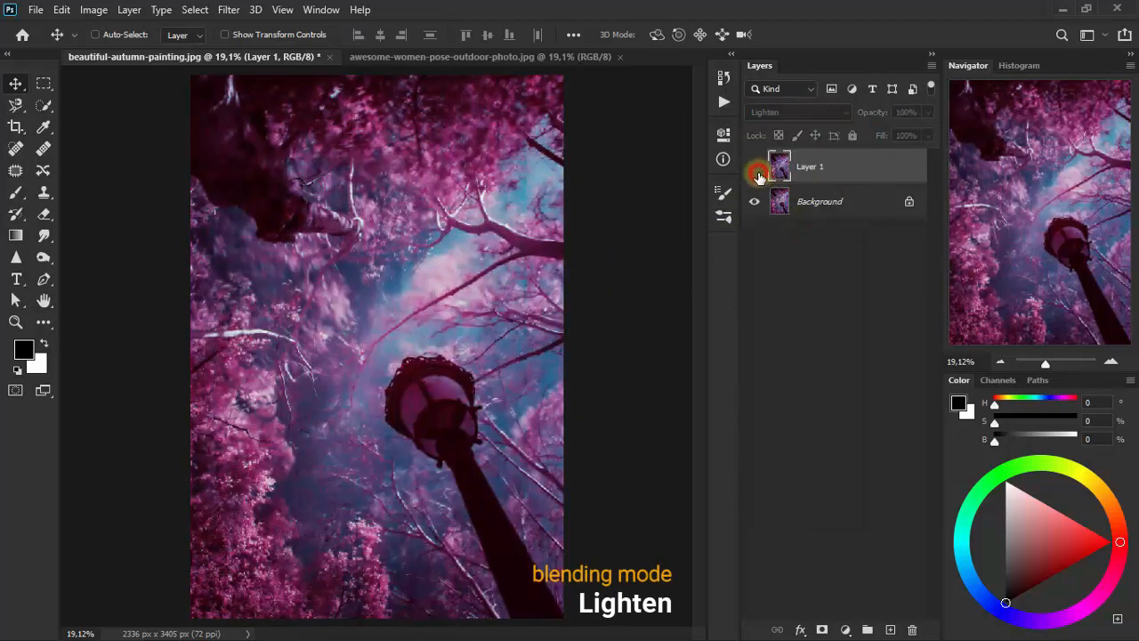
left_click(755, 169)
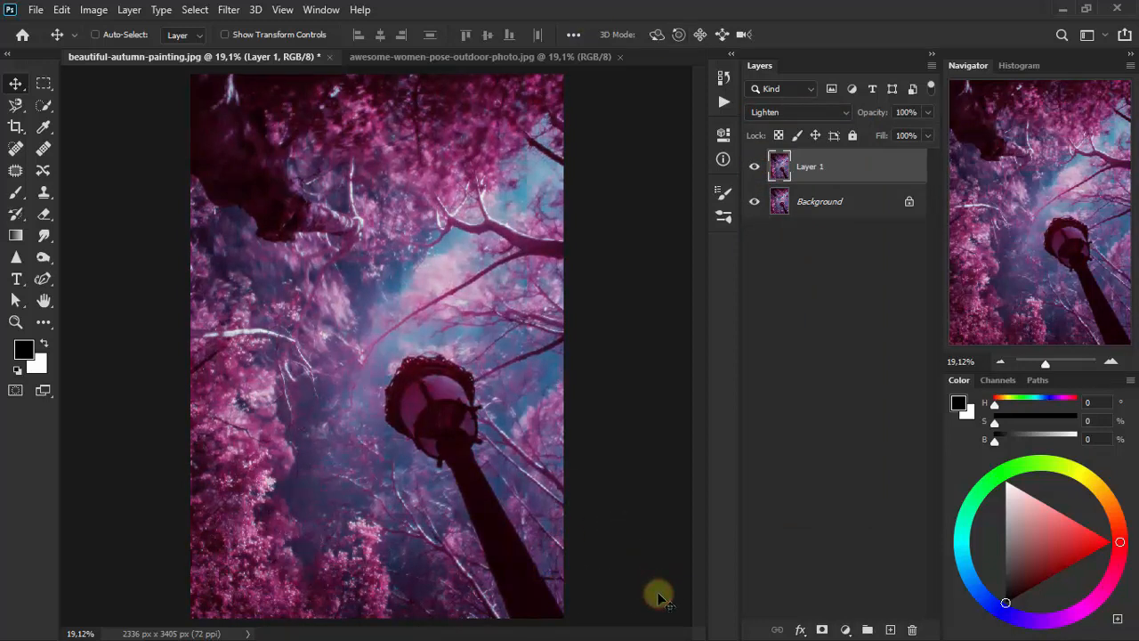
- Bring the woman photo from awesome-women-pose-outdoor-photo.jpg into beautiful-autumn-painting.jpg as a layer and close the source photo
left_click(494, 56)
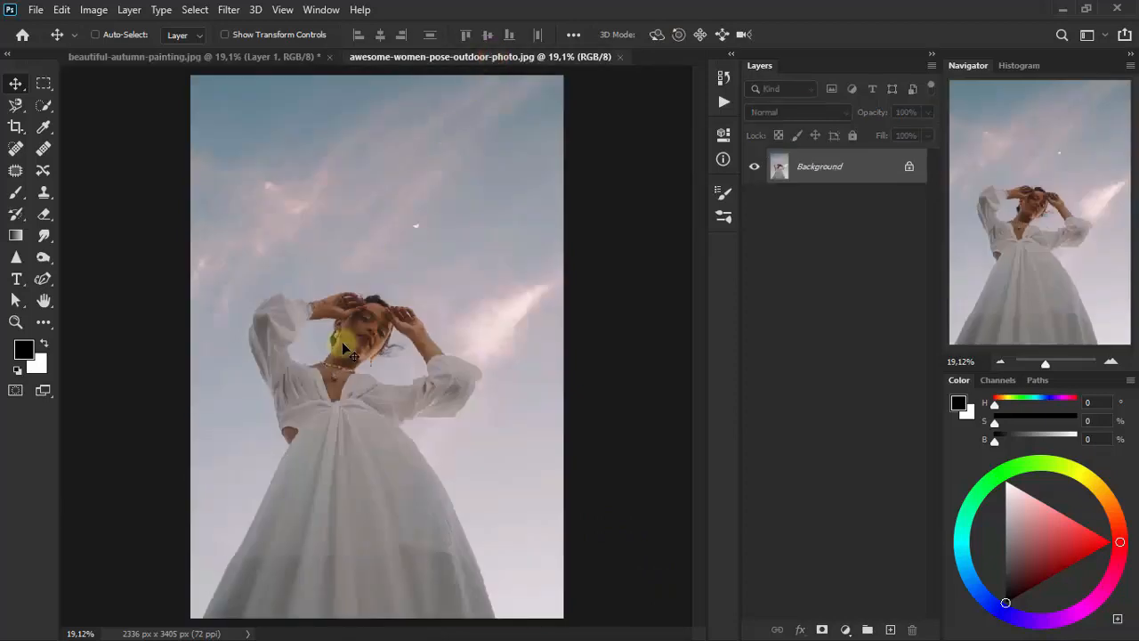
mouse_move(342, 341)
left_mouse_down()
mouse_move(203, 102)
mouse_move(198, 62)
mouse_move(299, 336)
mouse_move(394, 335)
mouse_move(374, 326)
mouse_move(386, 328)
left_mouse_up()
left_click(498, 56)
left_click(623, 56)
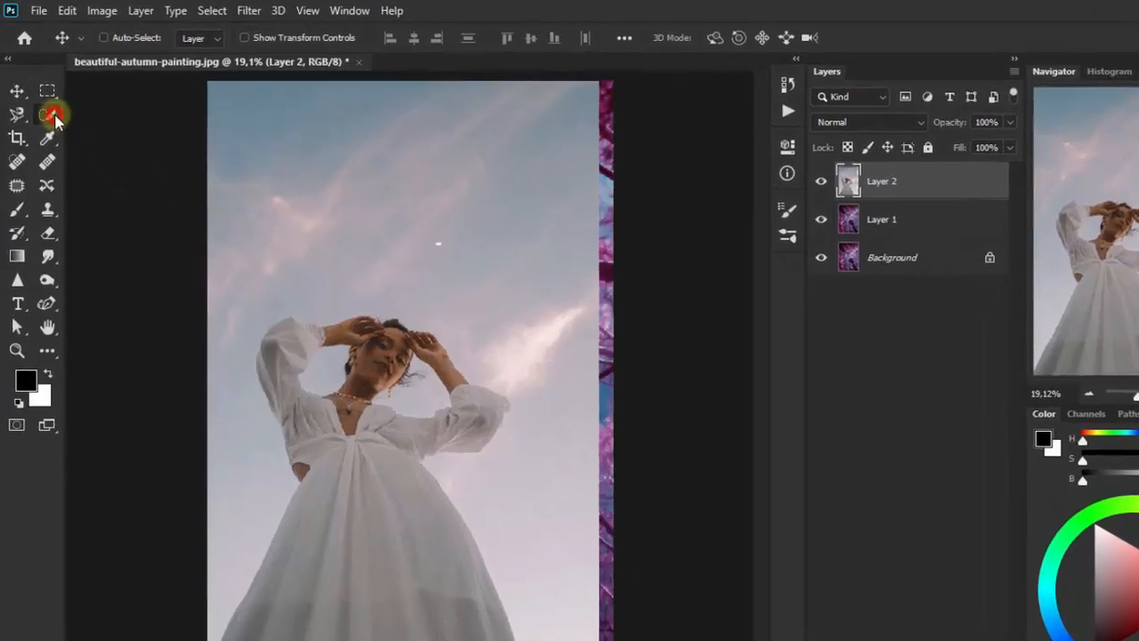
- Select the woman on Layer 2 with the Quick Selection tool and hide her sky background with a layer mask
left_click(53, 104)
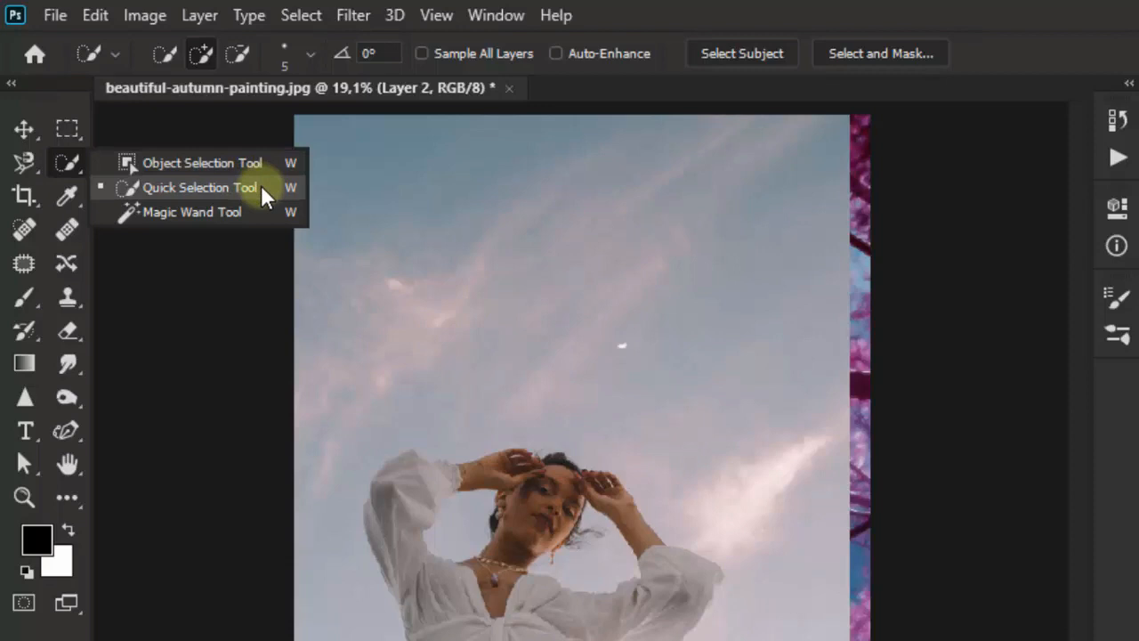
left_click(261, 187)
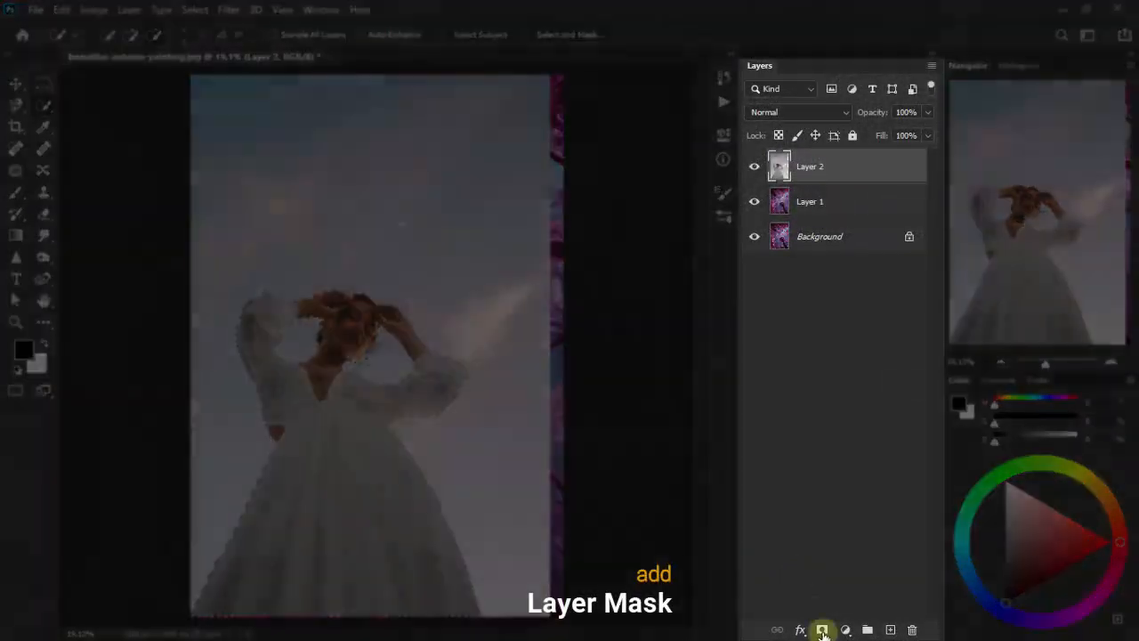
left_click(822, 631)
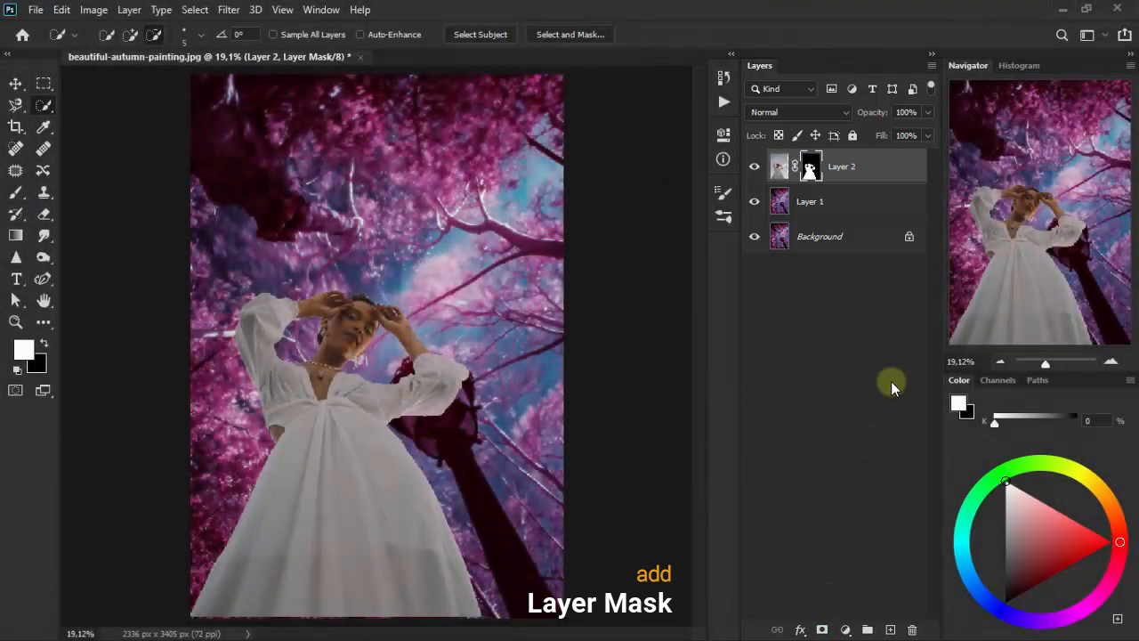
left_click(16, 83)
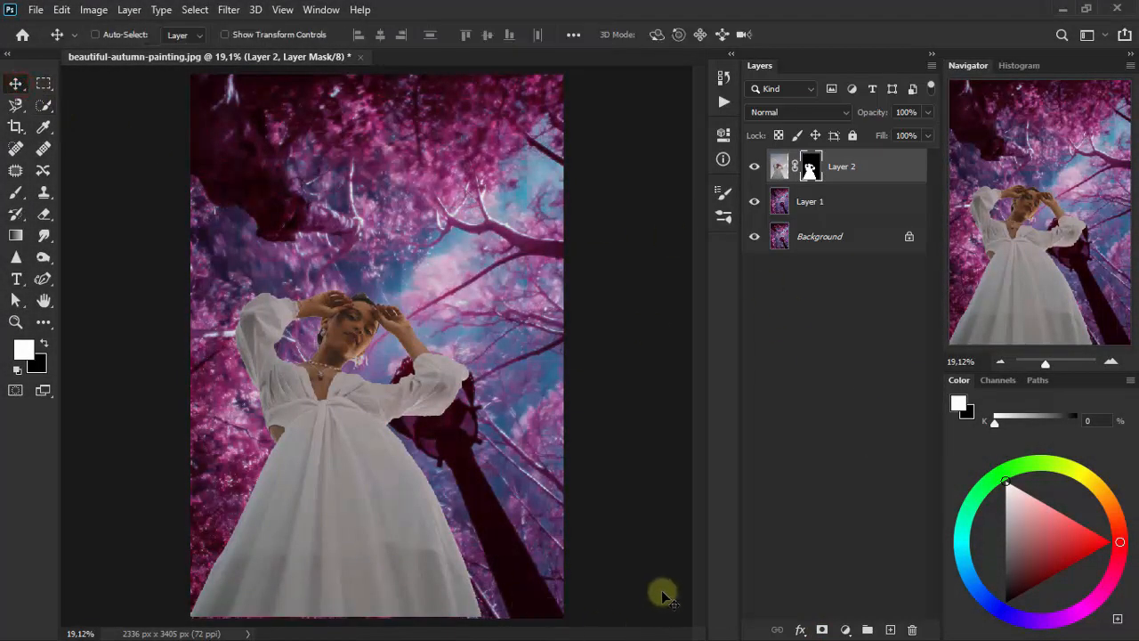
left_click_drag(666, 592, 668, 594)
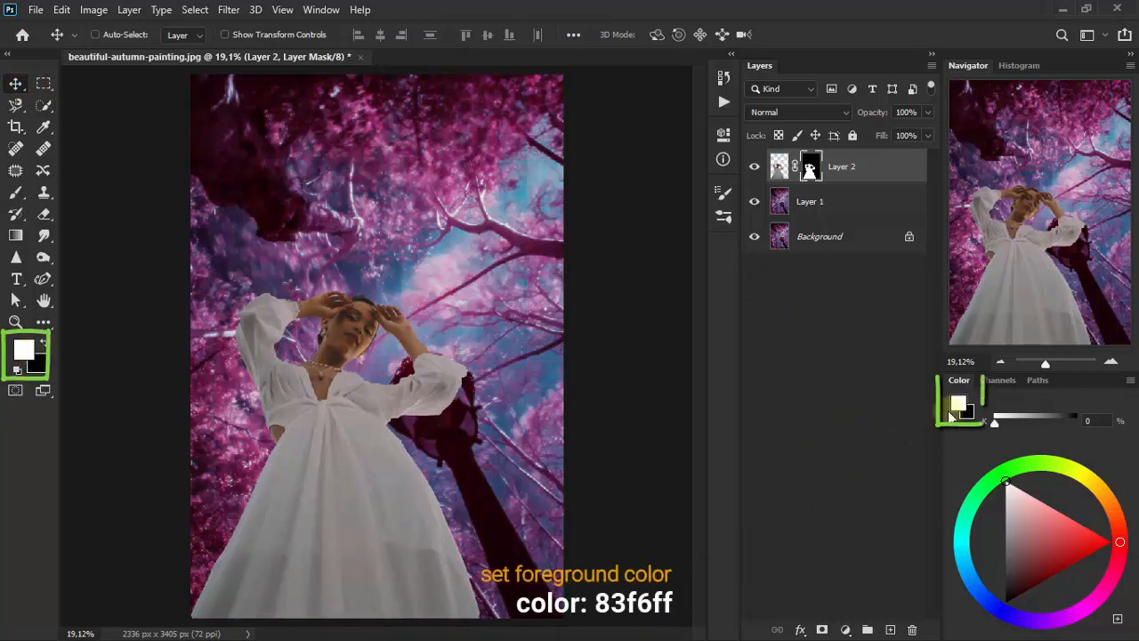
- Set the foreground color to 83f6ff while Layer 2's mask is active
left_click(951, 403)
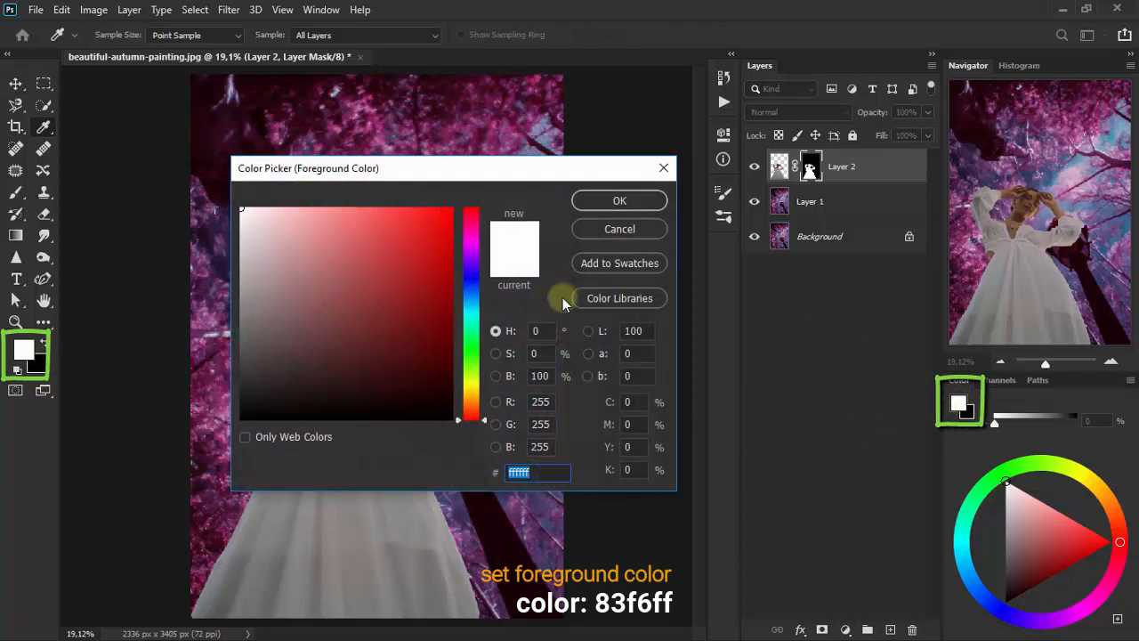
type("83f6ff")
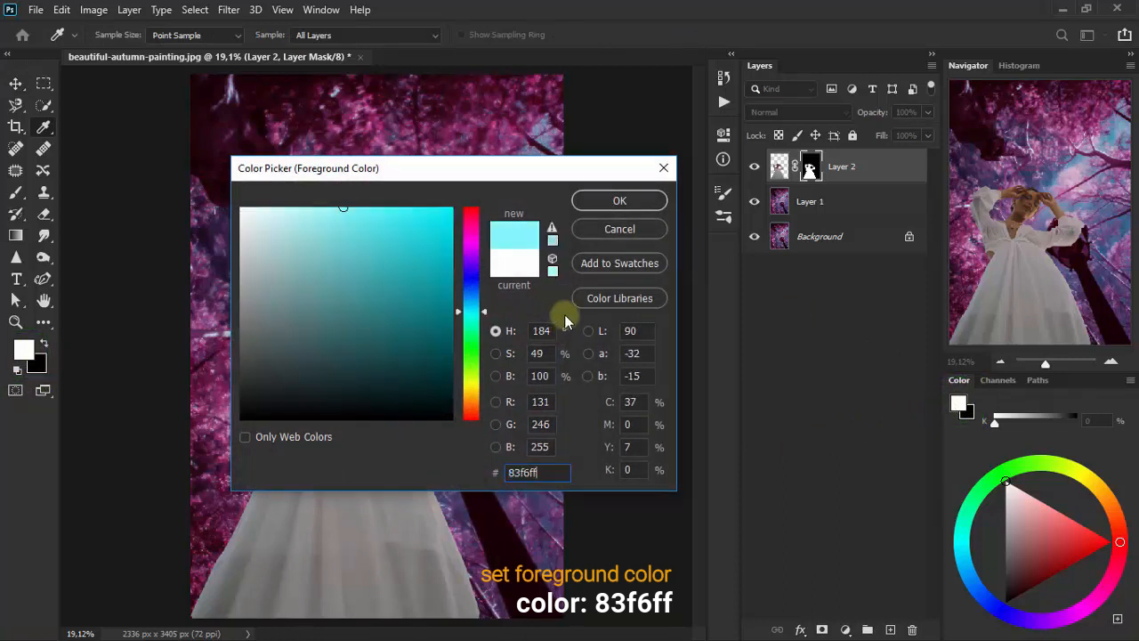
left_click(640, 200)
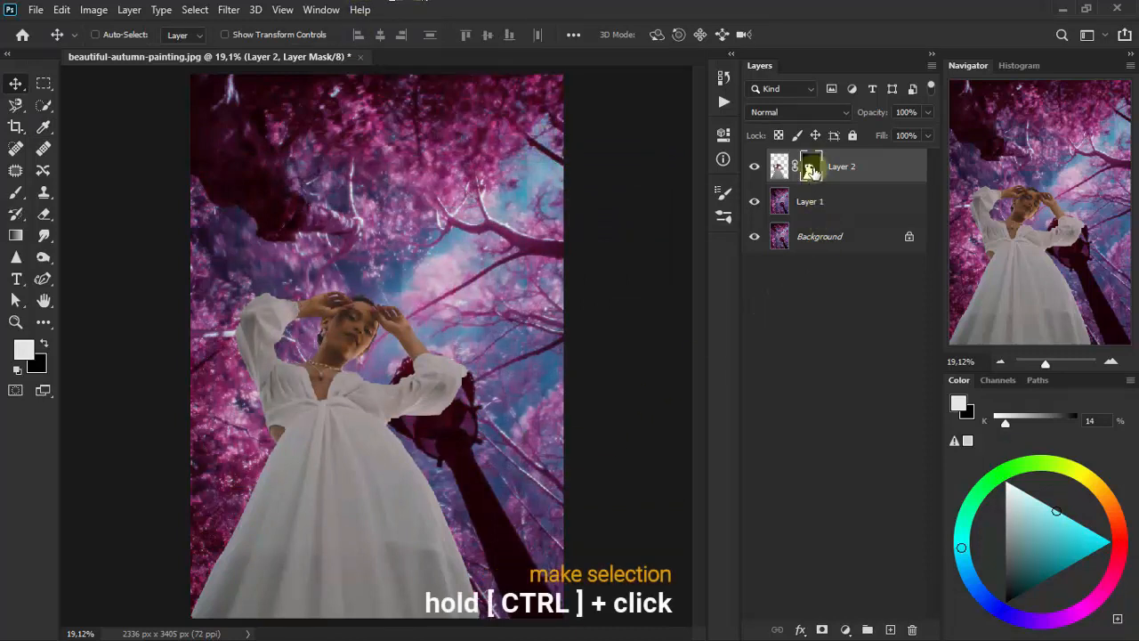
- Load Layer 2's mask as a selection, fill it with foreground color 83f6ff on a new layer above, and deselect
left_click(816, 175, "ctrl")
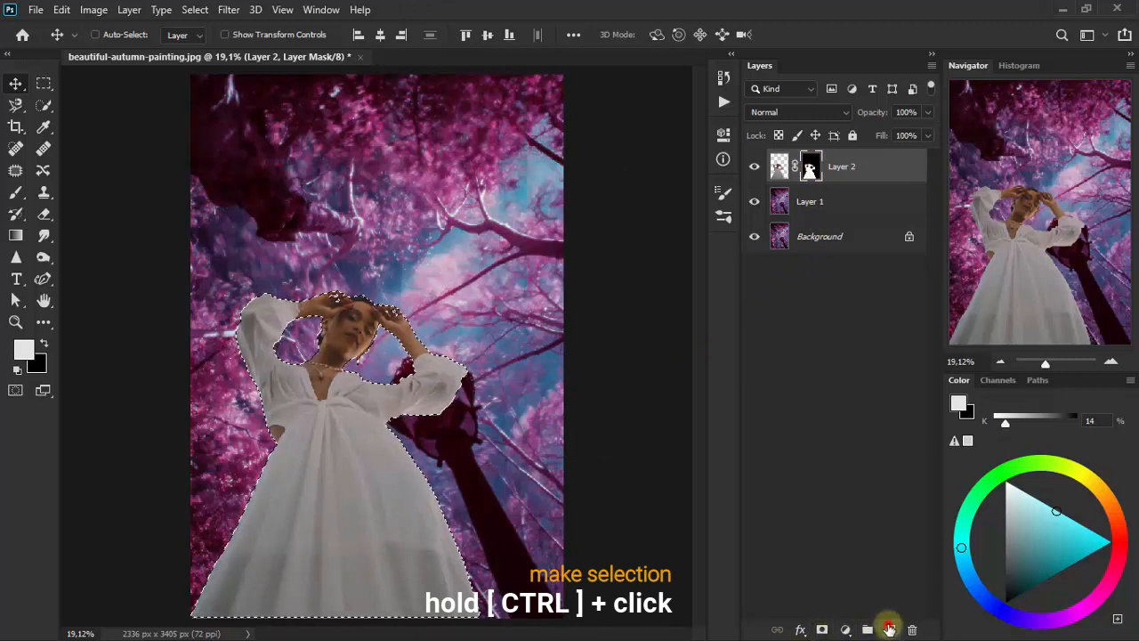
left_click(889, 629)
key("d")
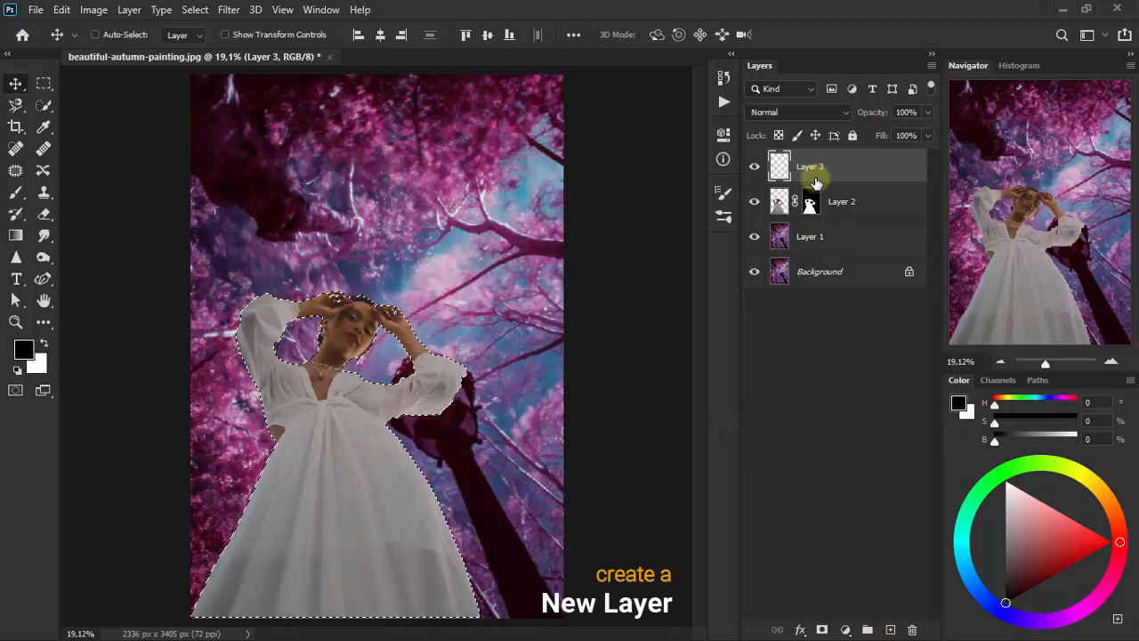
left_click(23, 351)
type("83f8ff")
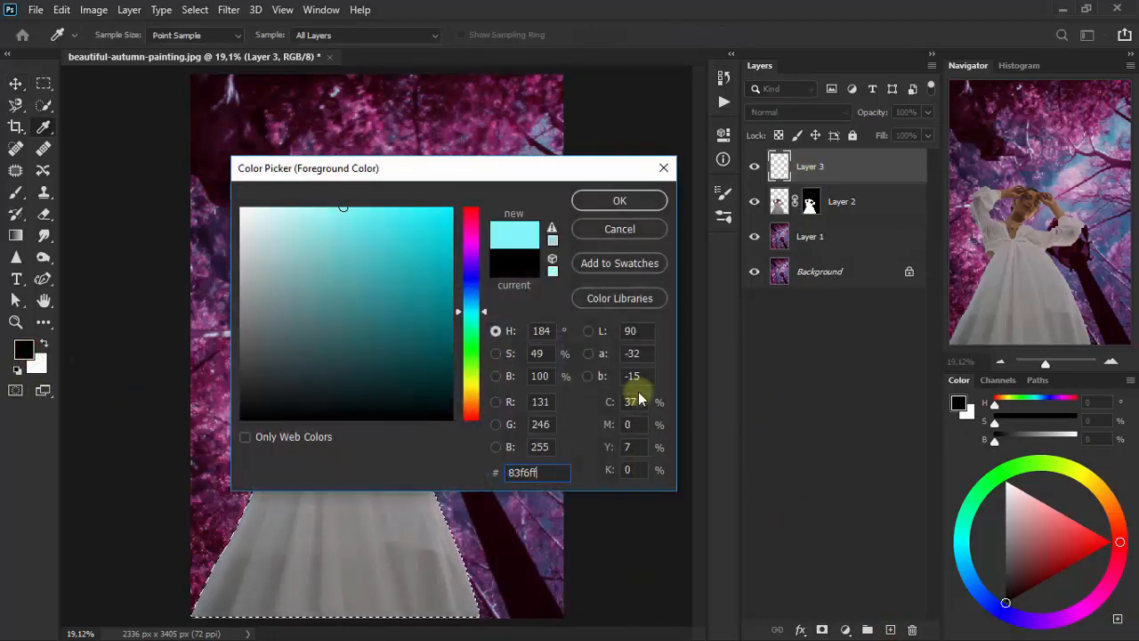
left_click(620, 201)
key("v")
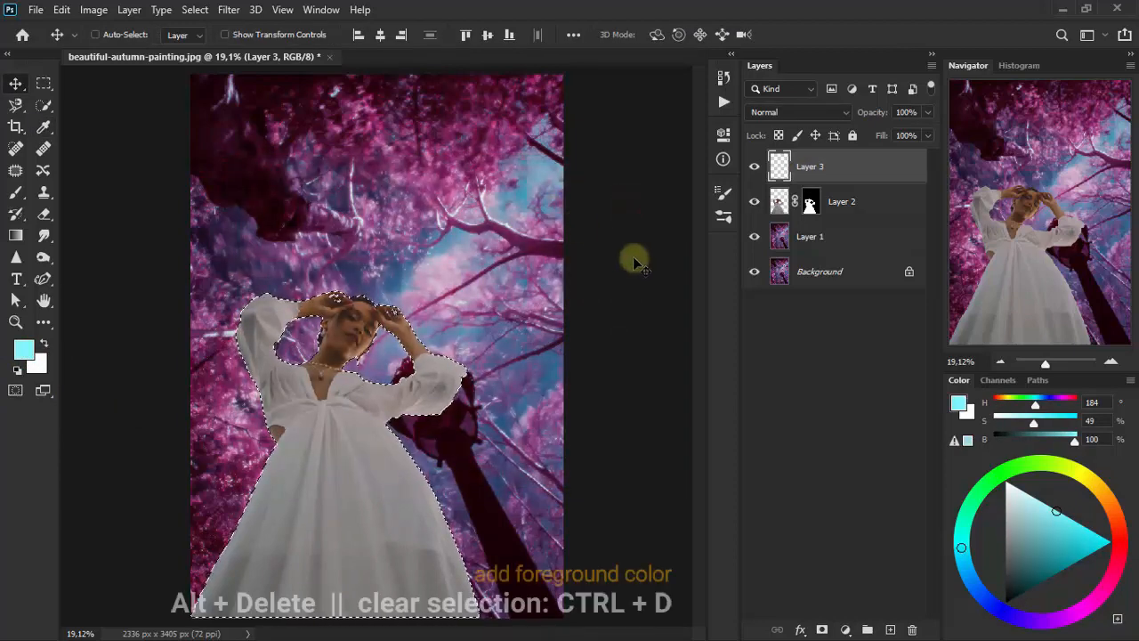
key("alt+Delete")
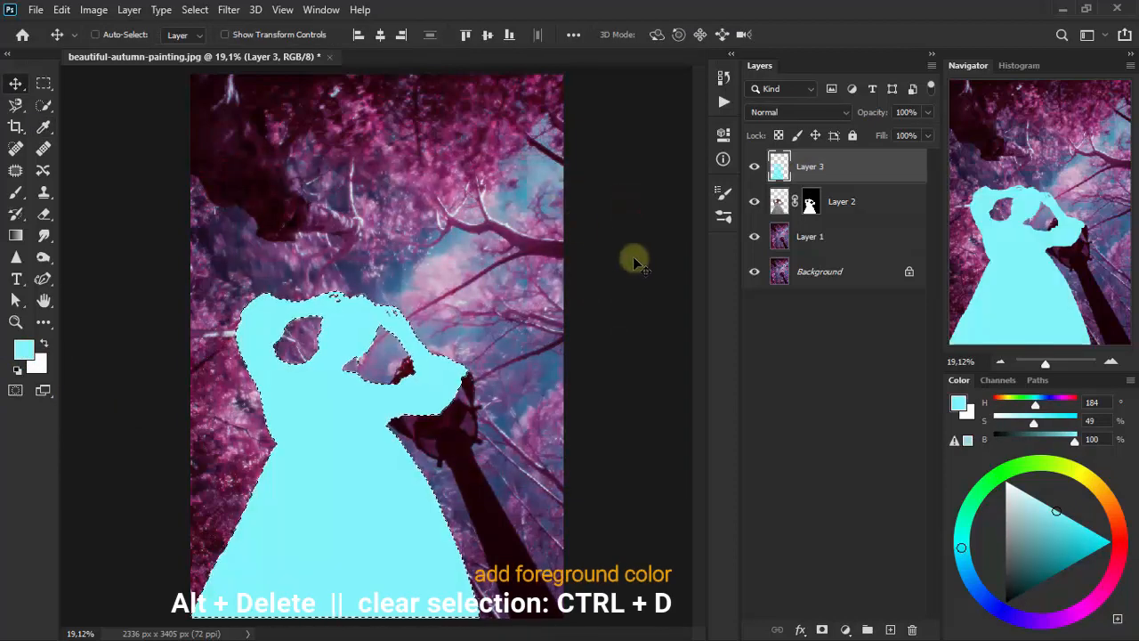
key("ctrl+d")
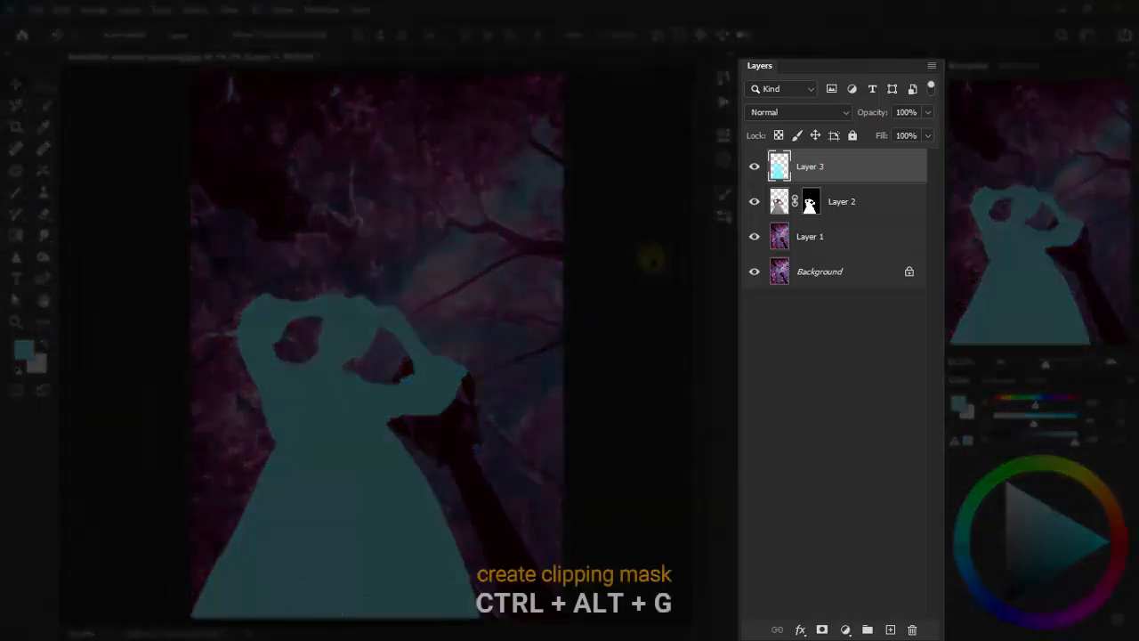
- Clip Layer 3 to Layer 2 and set its blending mode to Soft Light
key("ctrl+alt+g")
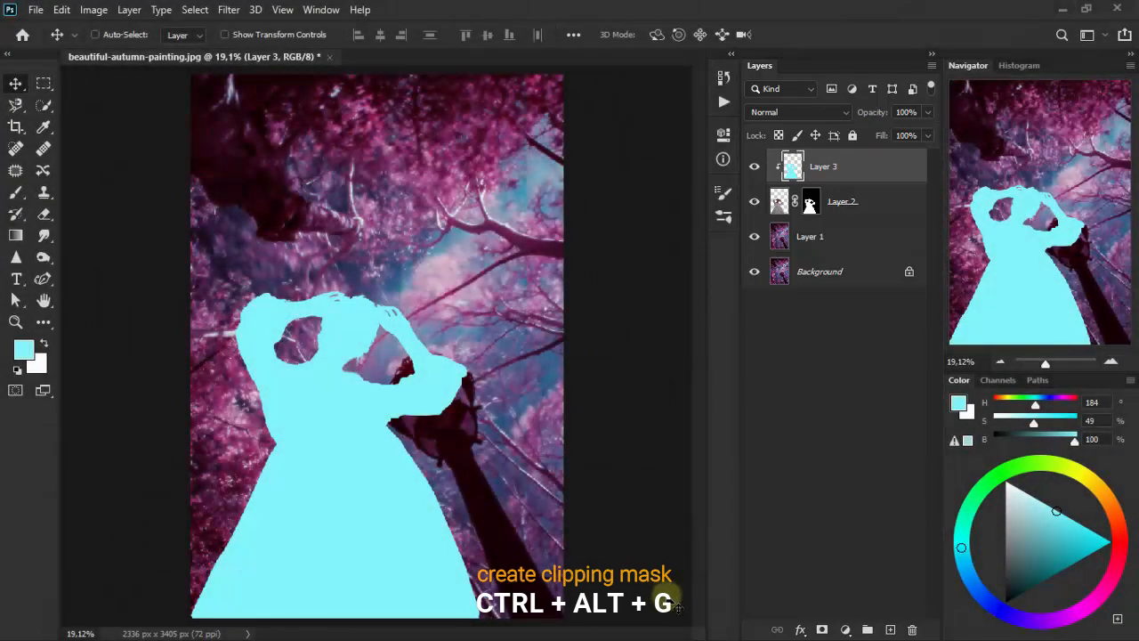
left_click(779, 114)
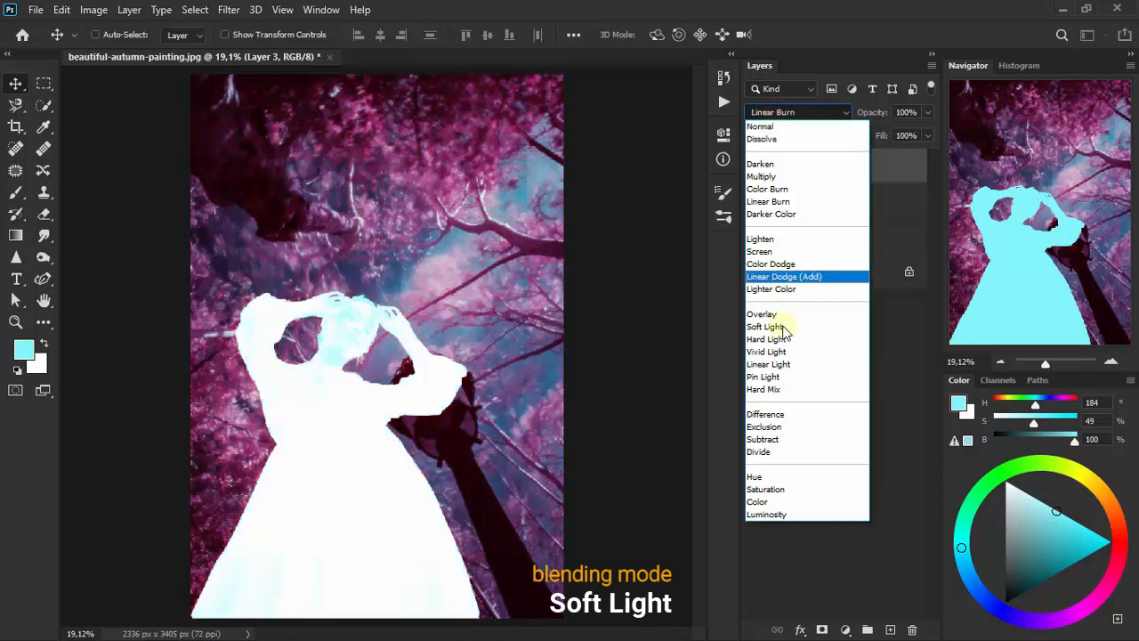
left_click(812, 328)
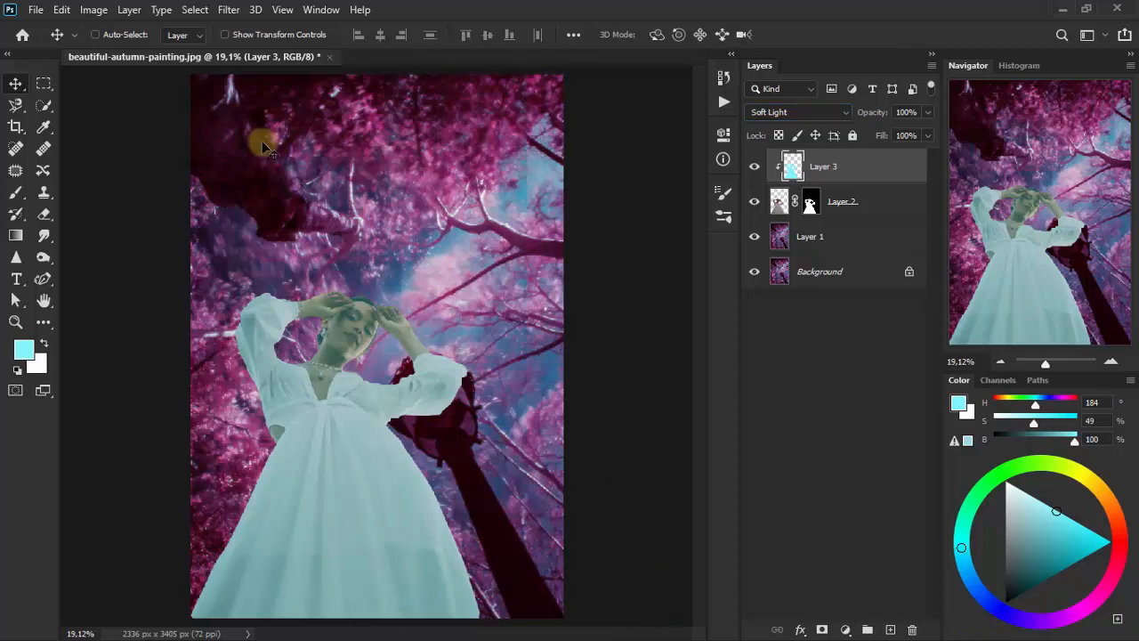
- Apply a Gaussian Blur with a 95,6-pixel radius to Layer 3
left_click(222, 11)
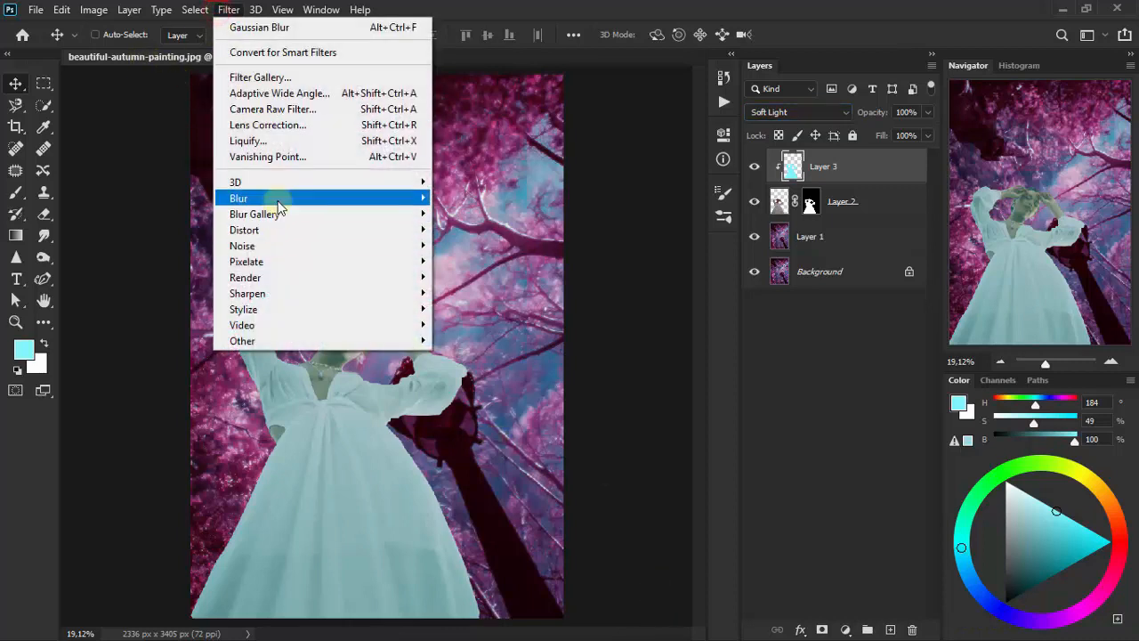
mouse_move(297, 200)
left_click(498, 262)
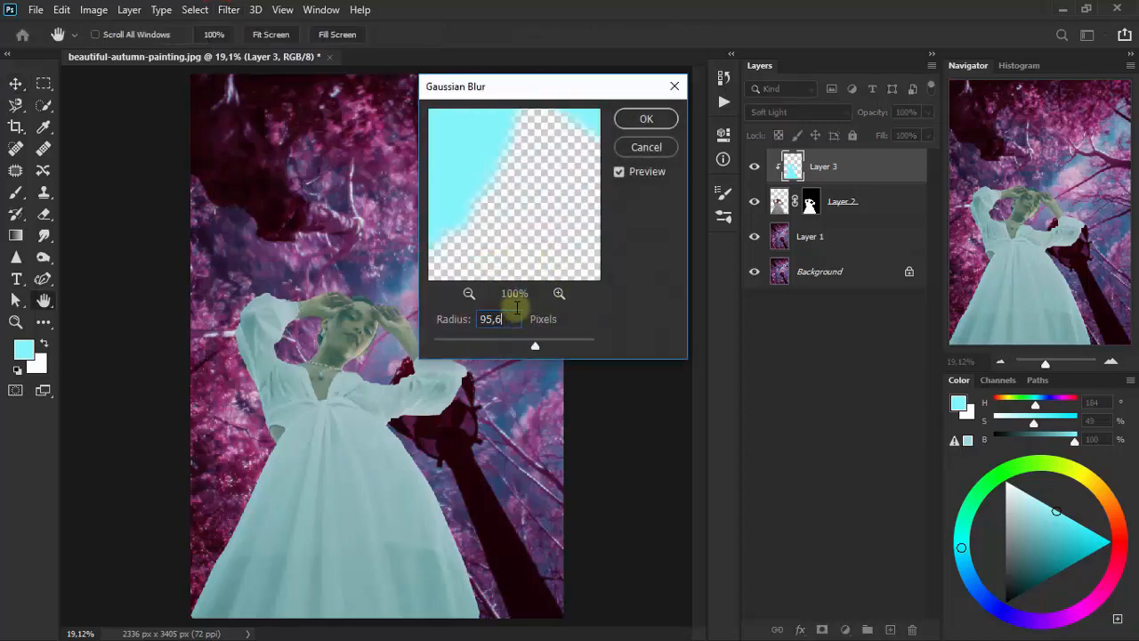
left_click(659, 117)
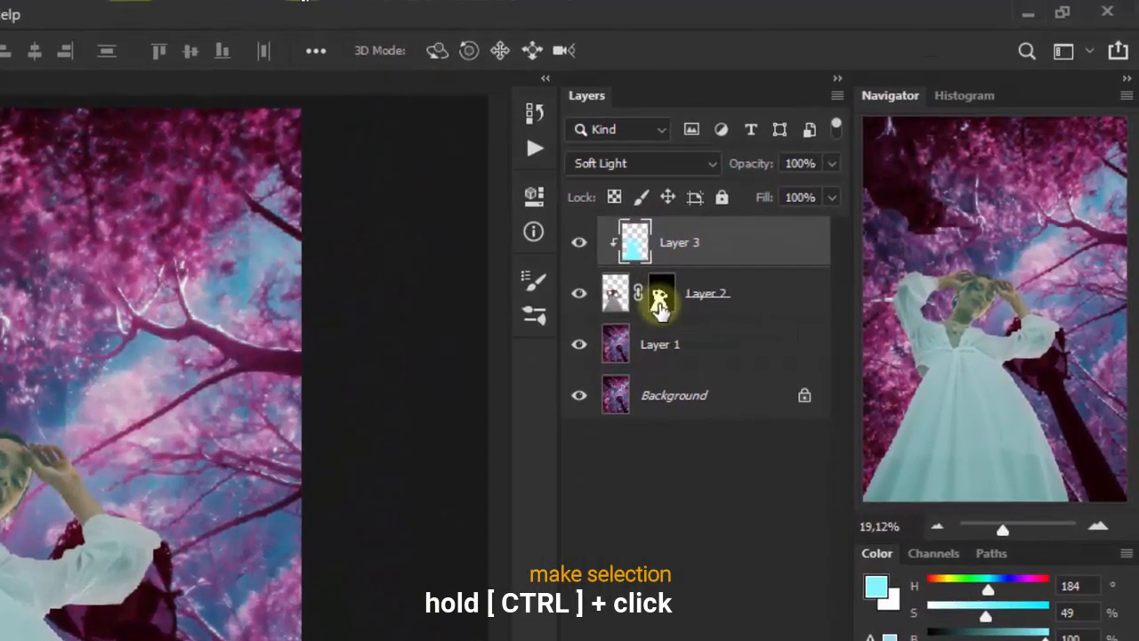
- Load Layer 2's mask as a selection, invert it, and add it to Layer 3 as a layer mask
left_click(720, 260, "ctrl")
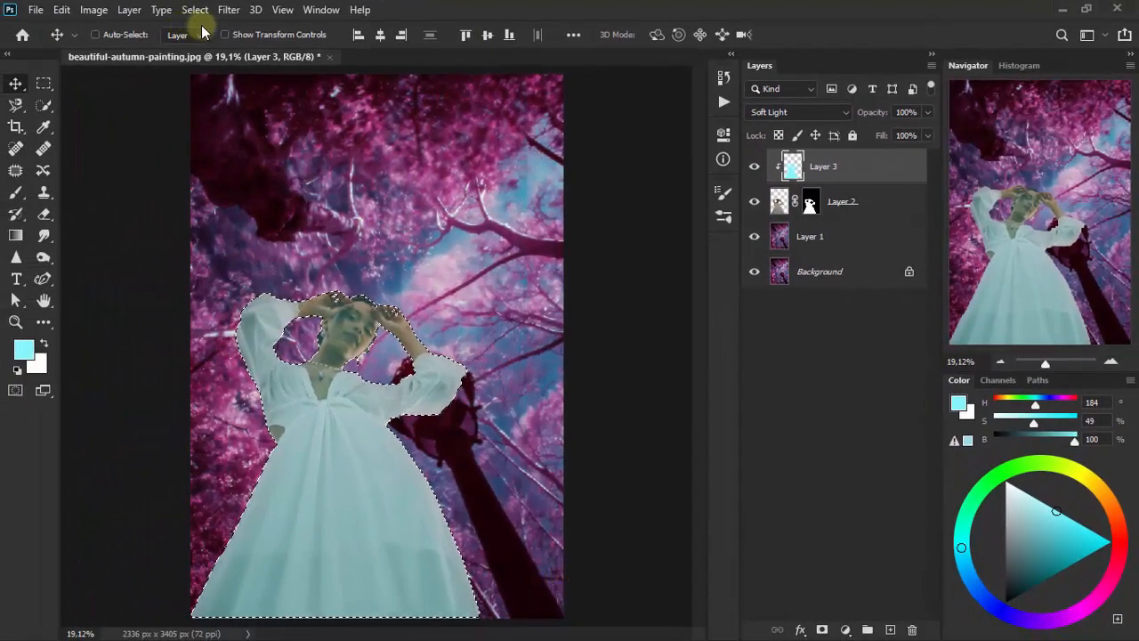
left_click(100, 10)
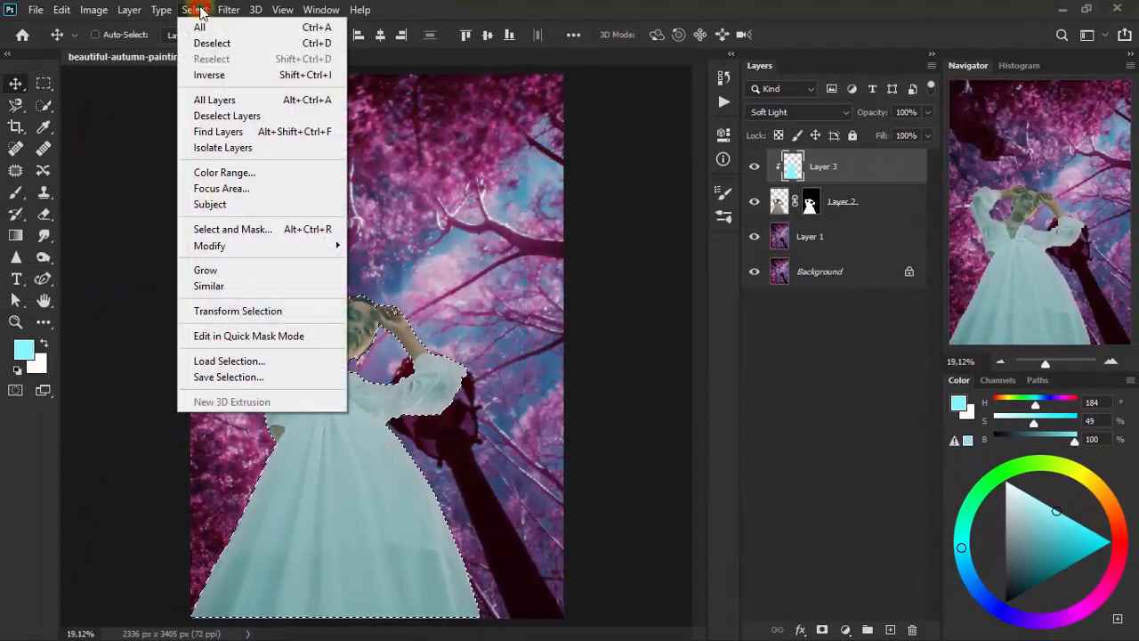
left_click(263, 76)
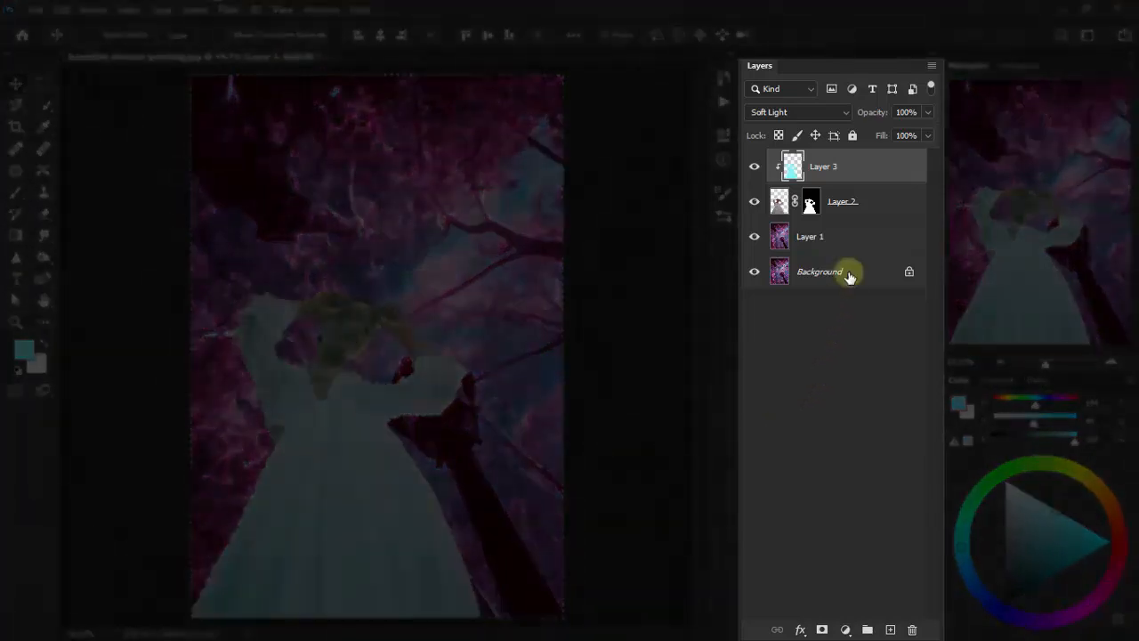
left_click(868, 169)
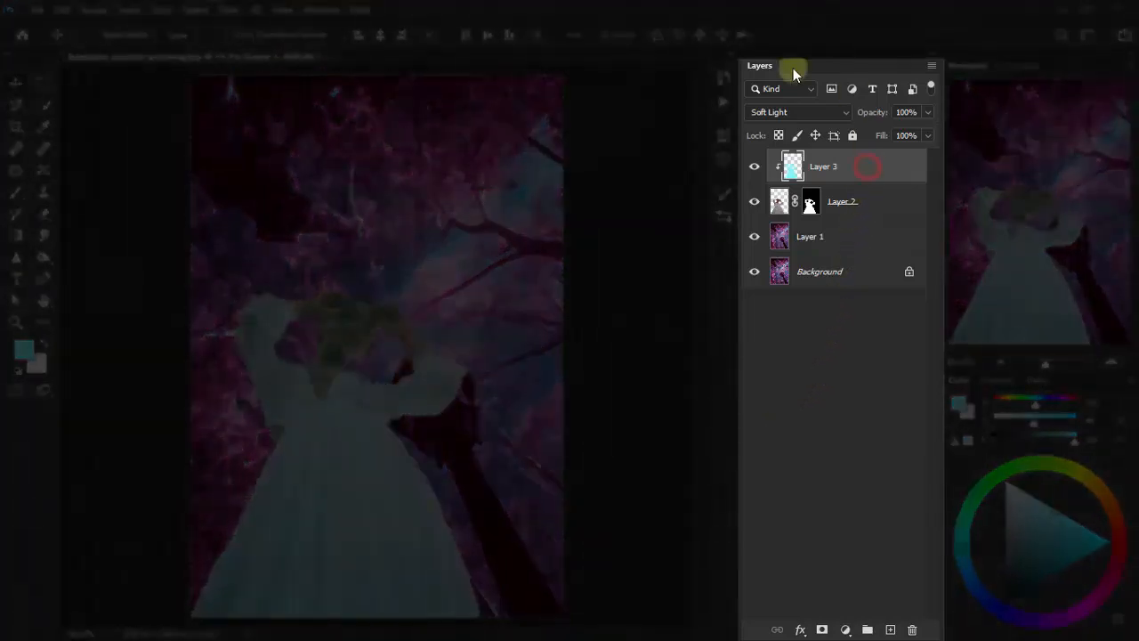
left_click(822, 629)
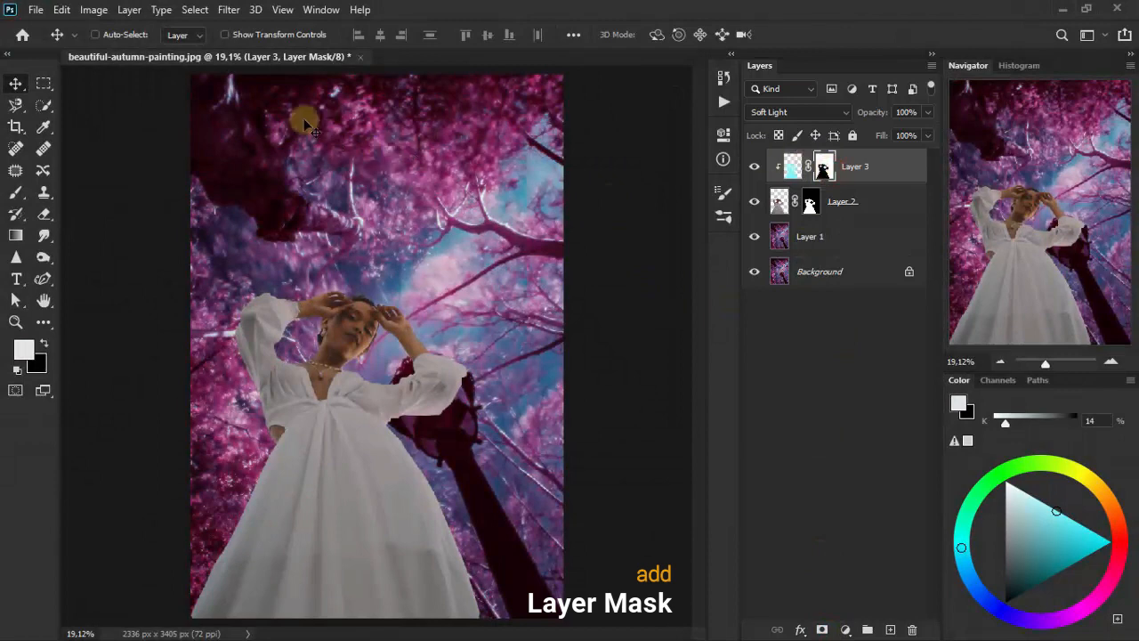
- Apply a Gaussian Blur with a 45,6-pixel radius to Layer 3's mask and toggle the layer's visibility to compare
left_click(230, 11)
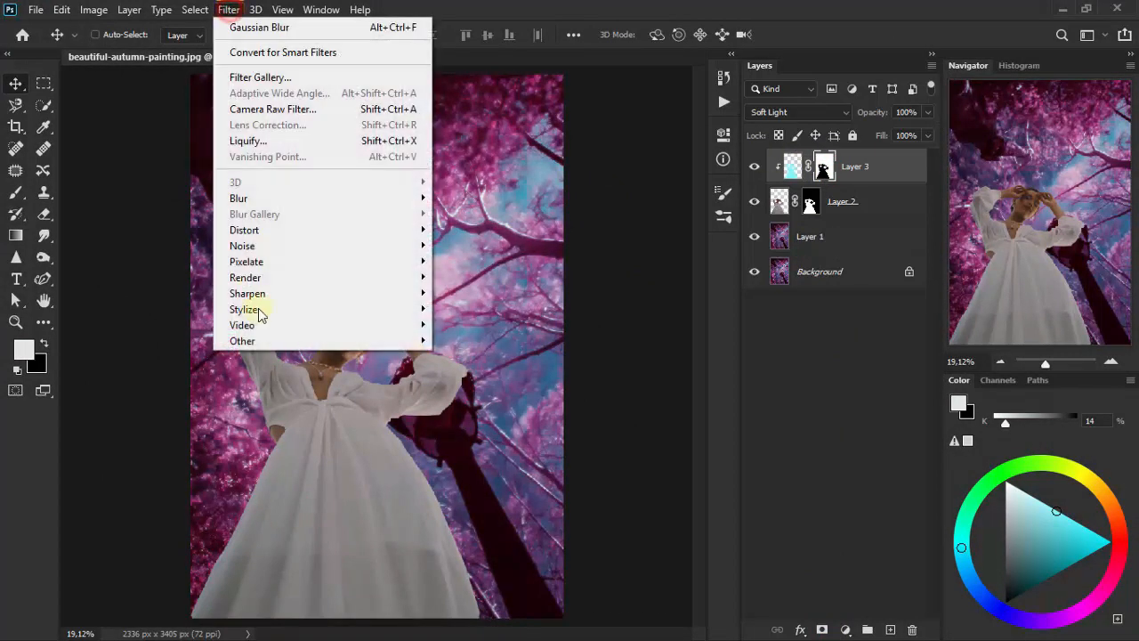
mouse_move(295, 194)
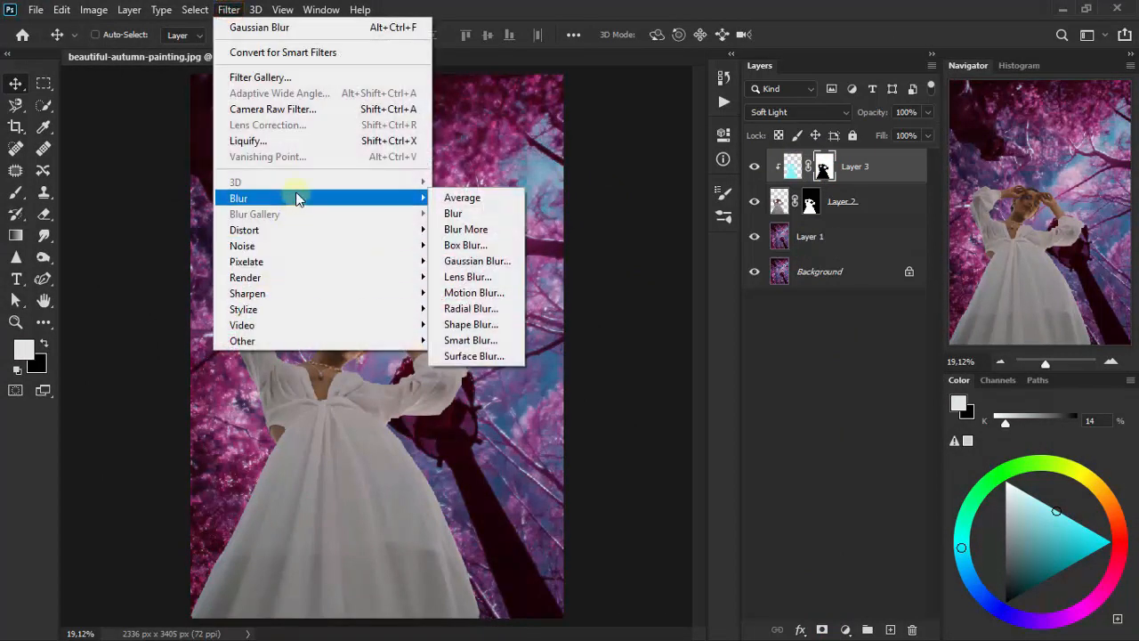
left_click(503, 260)
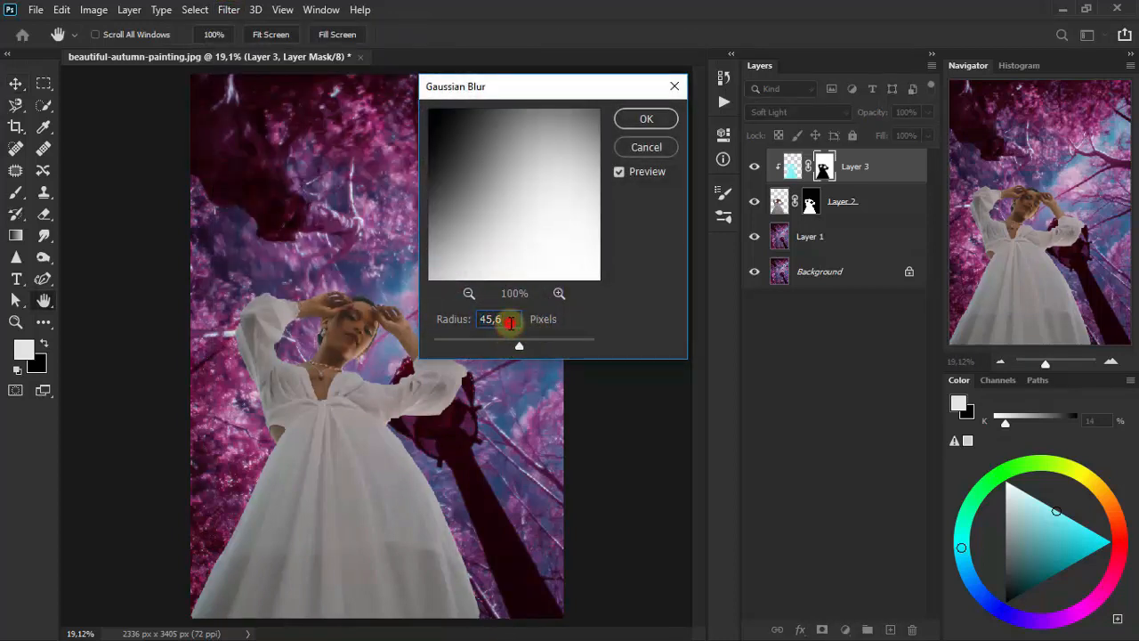
left_click(647, 119)
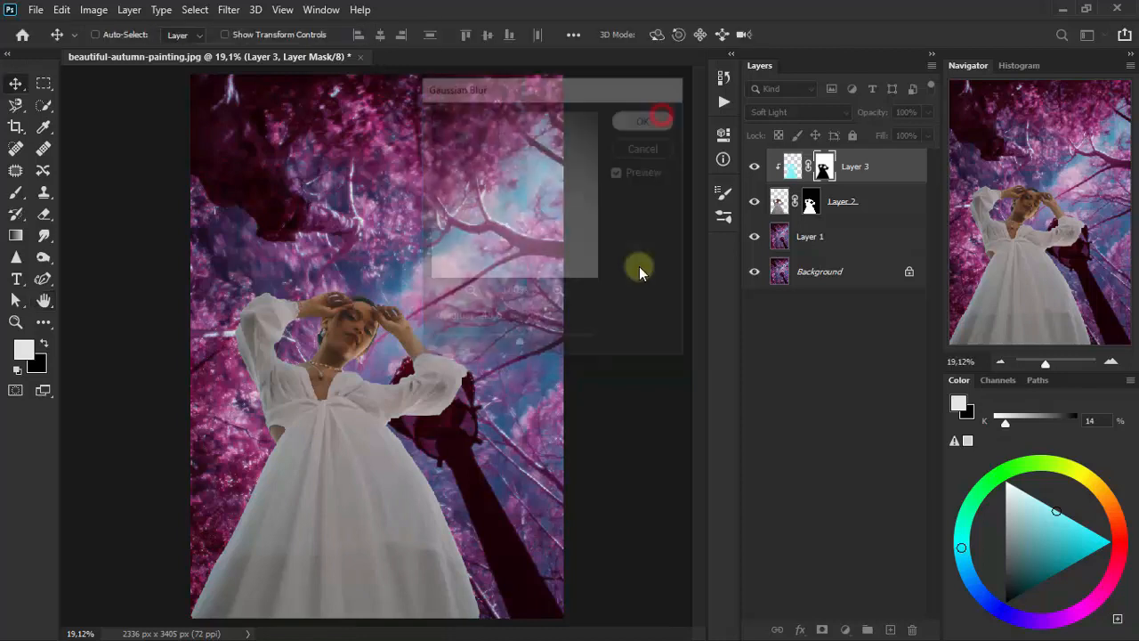
left_click(754, 169)
left_click(754, 169)
left_click(754, 169)
left_click(754, 170)
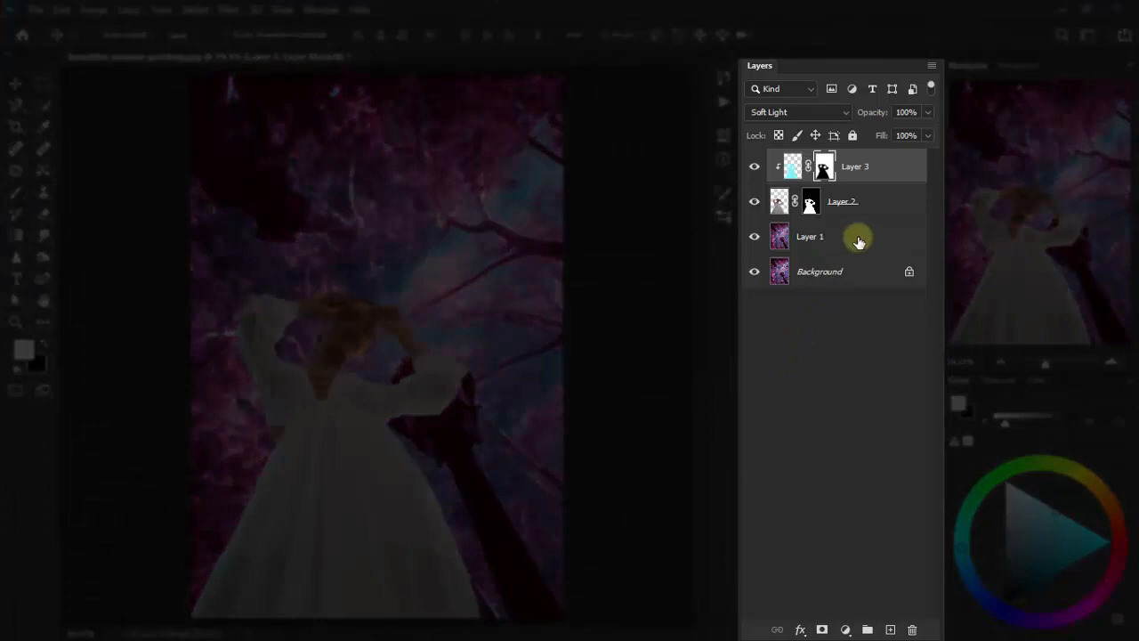
- Create a new layer above Layer 1, load Layer 2's mask as a selection, fill it with foreground color 83f6ff, and deselect
left_click(858, 240)
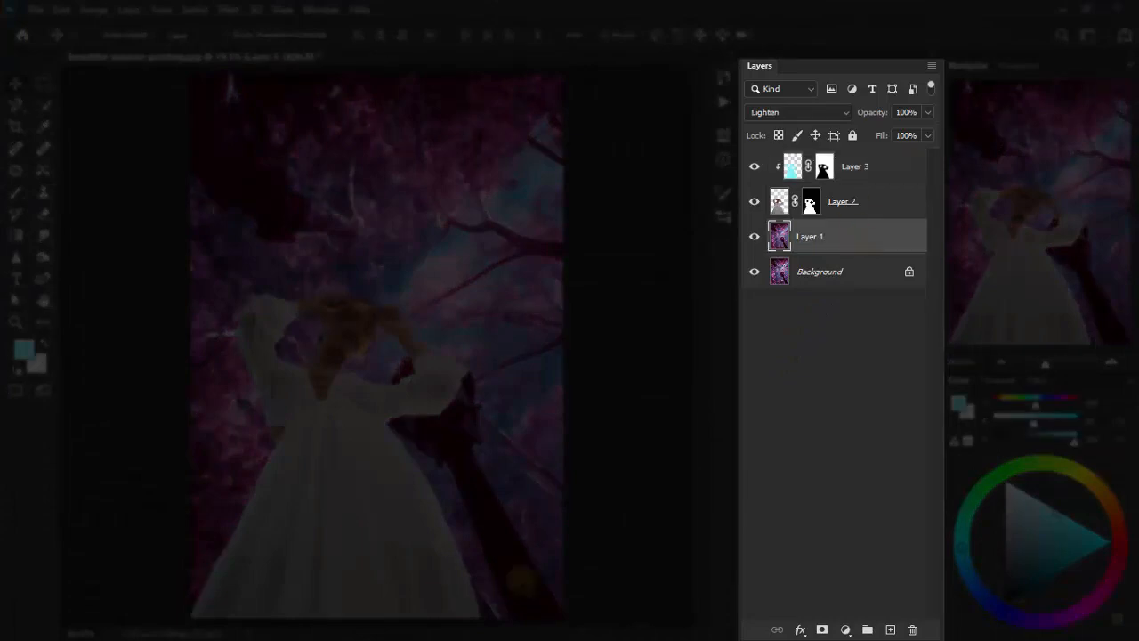
left_click(889, 630)
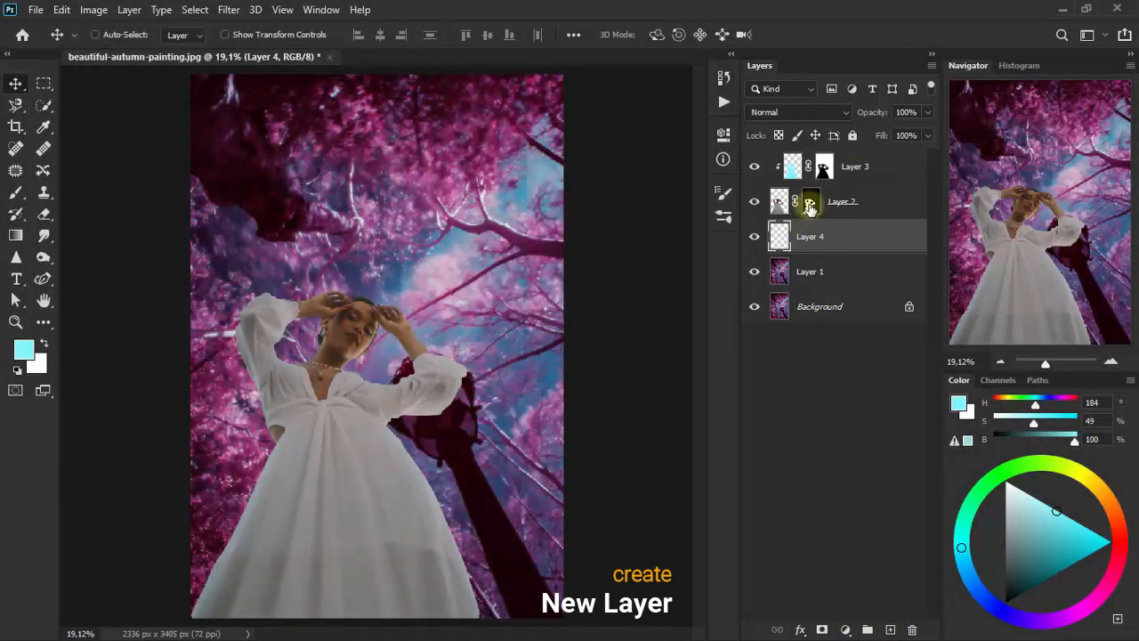
key("ctrl")
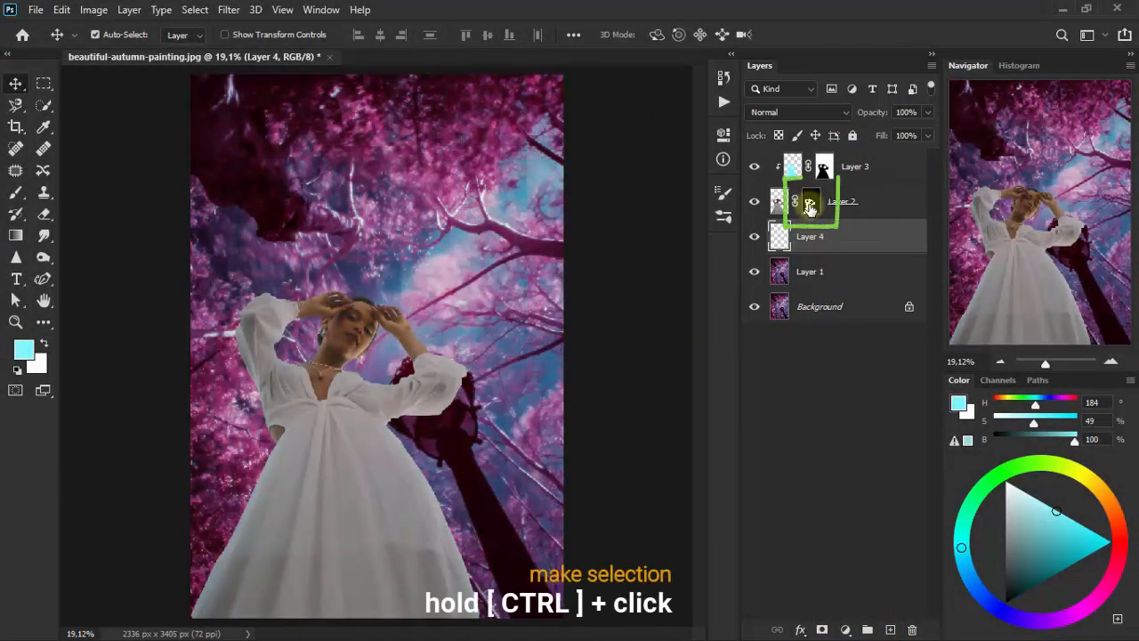
left_click(810, 205, "ctrl")
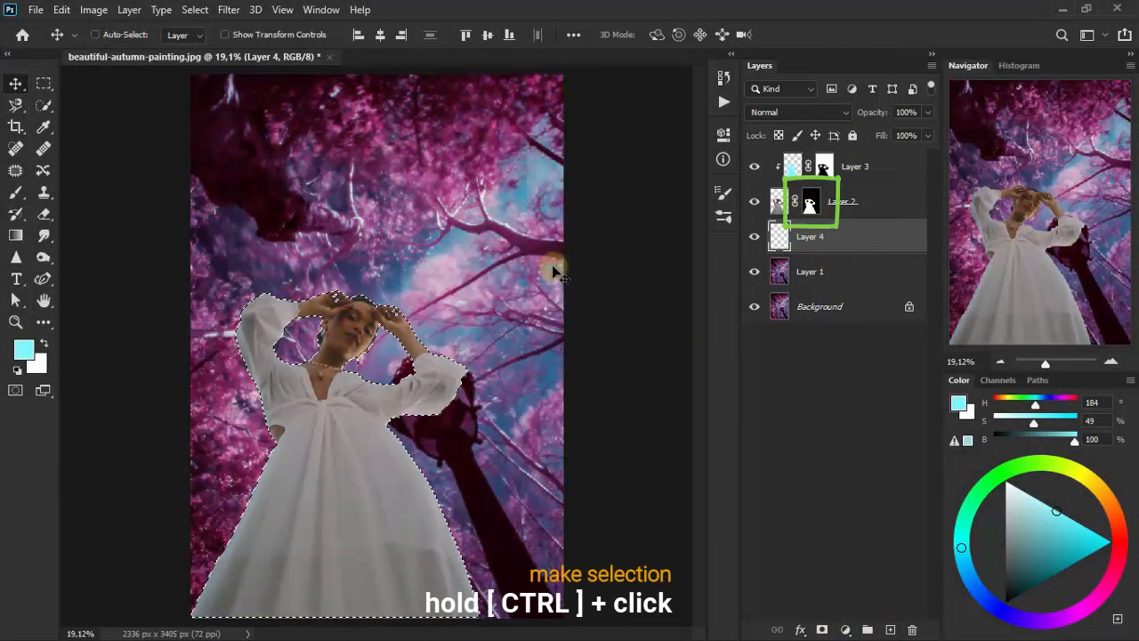
left_click(22, 349)
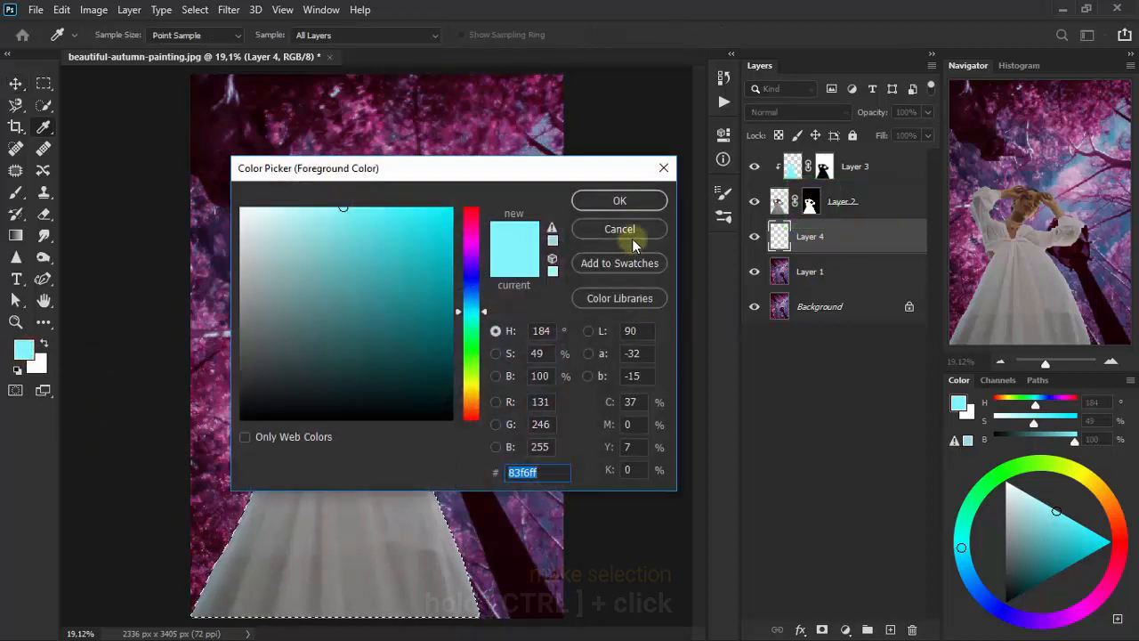
left_click(637, 202)
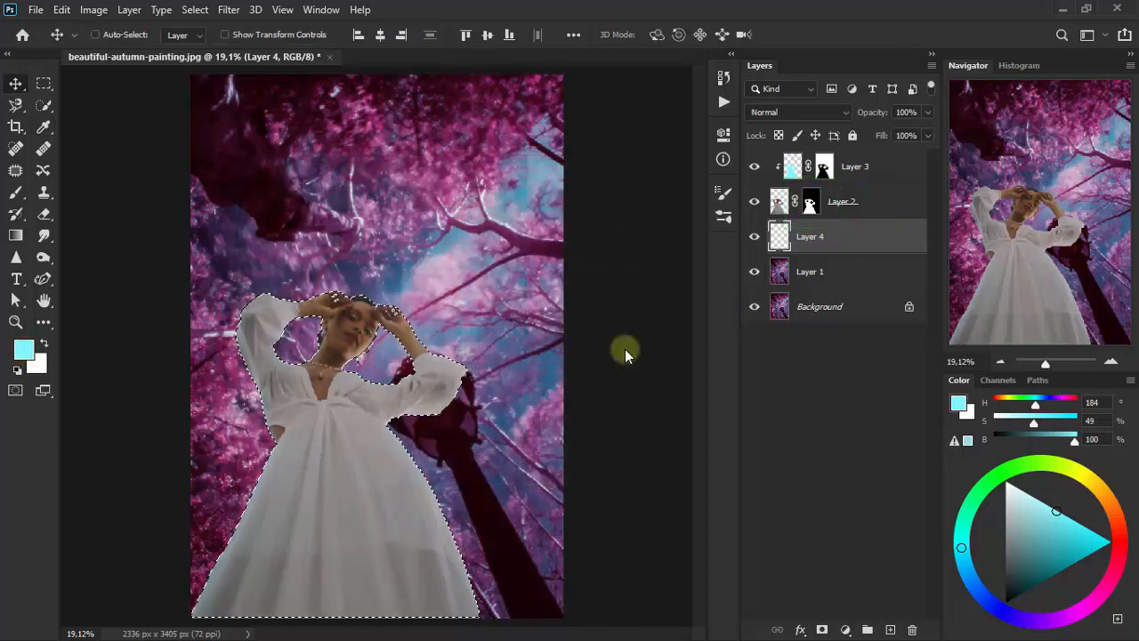
key("alt+Delete")
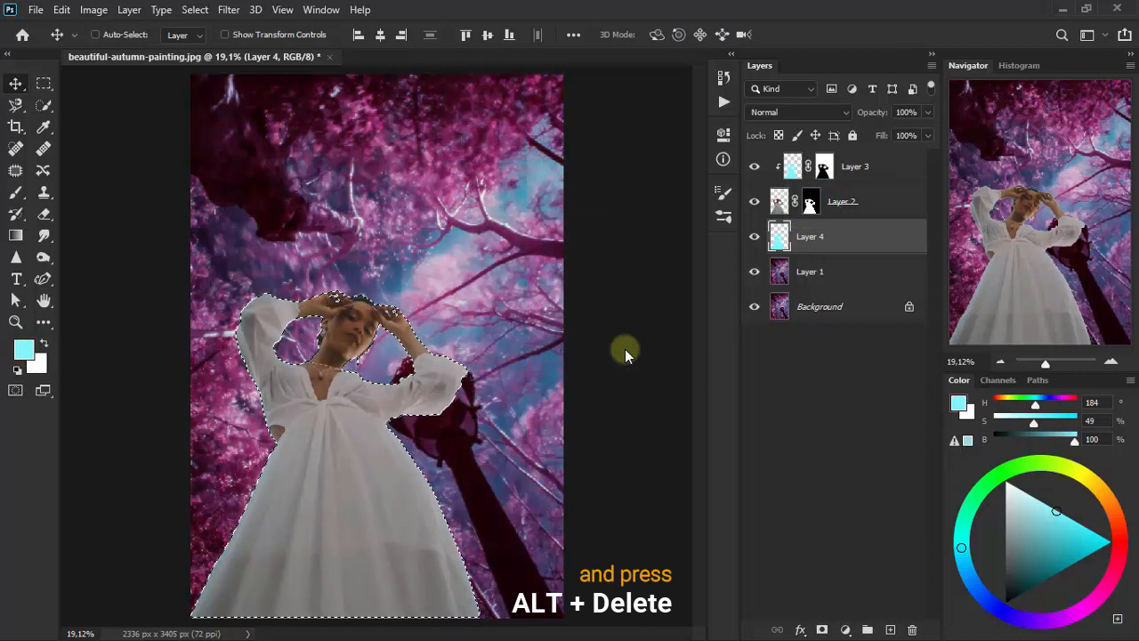
key("ctrl+d")
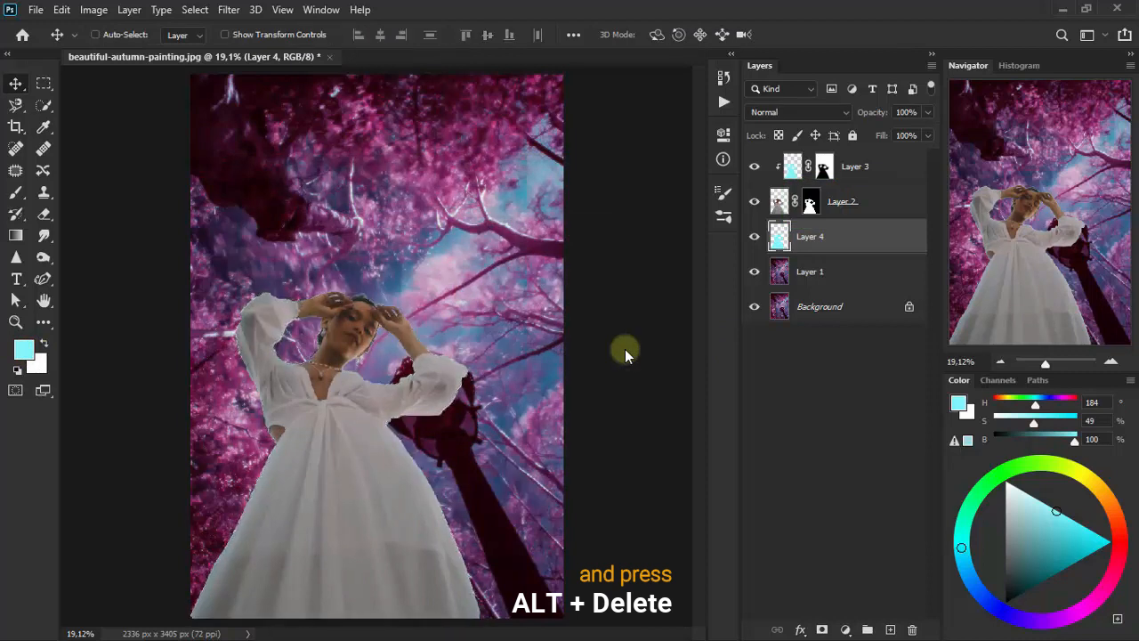
- Apply a Gaussian Blur with a 38,7-pixel radius to Layer 4 to form a glow around the woman
left_click(229, 9)
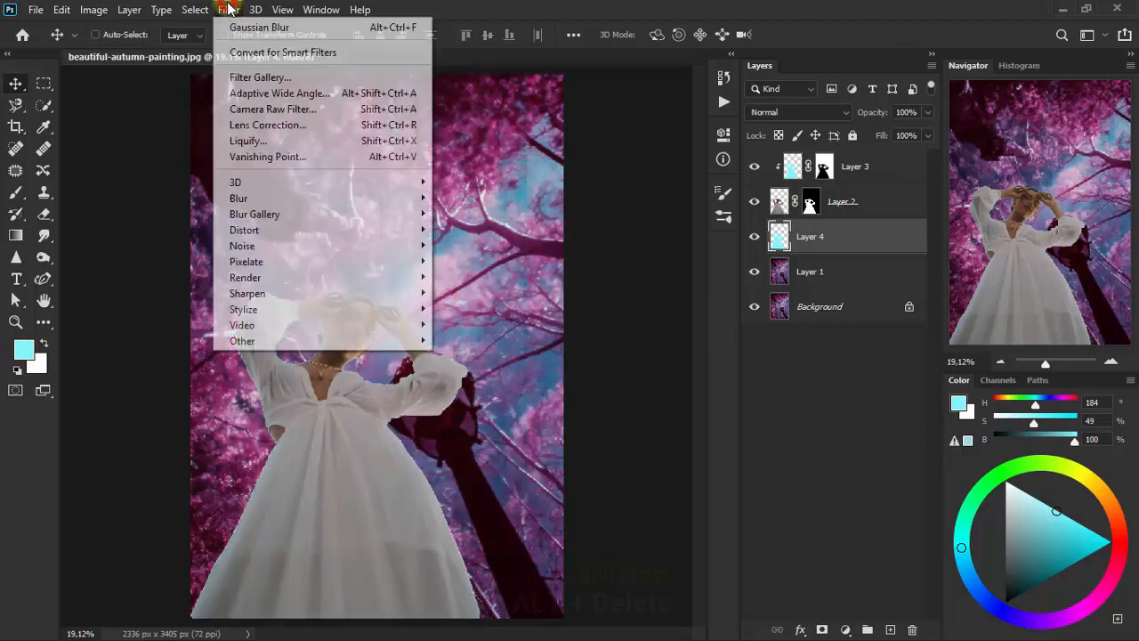
mouse_move(298, 198)
left_click(475, 260)
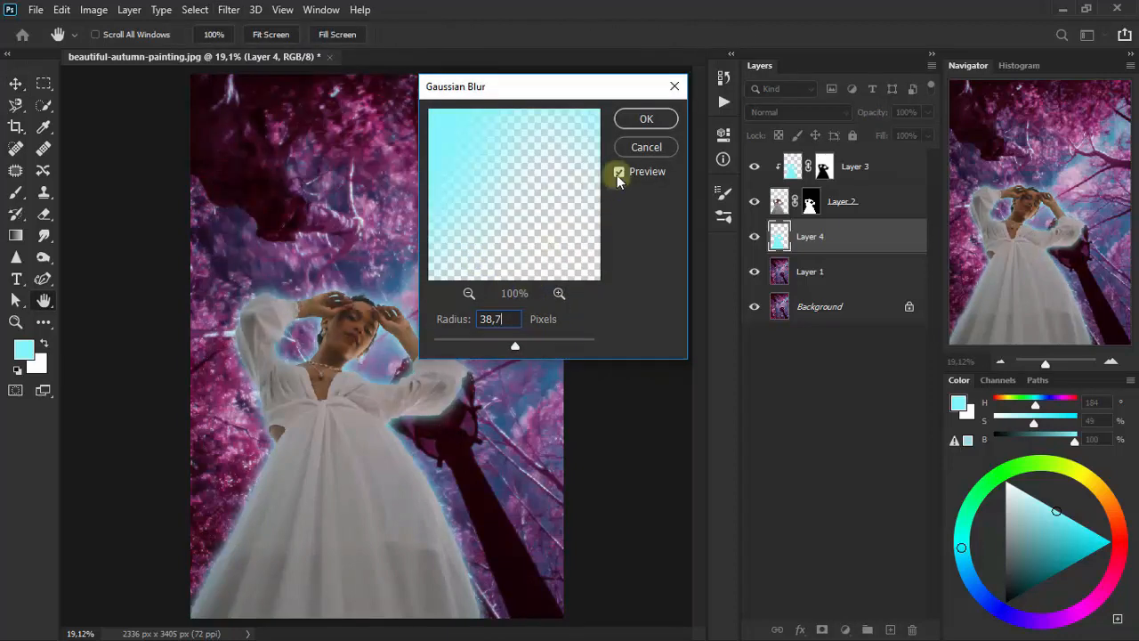
left_click(672, 124)
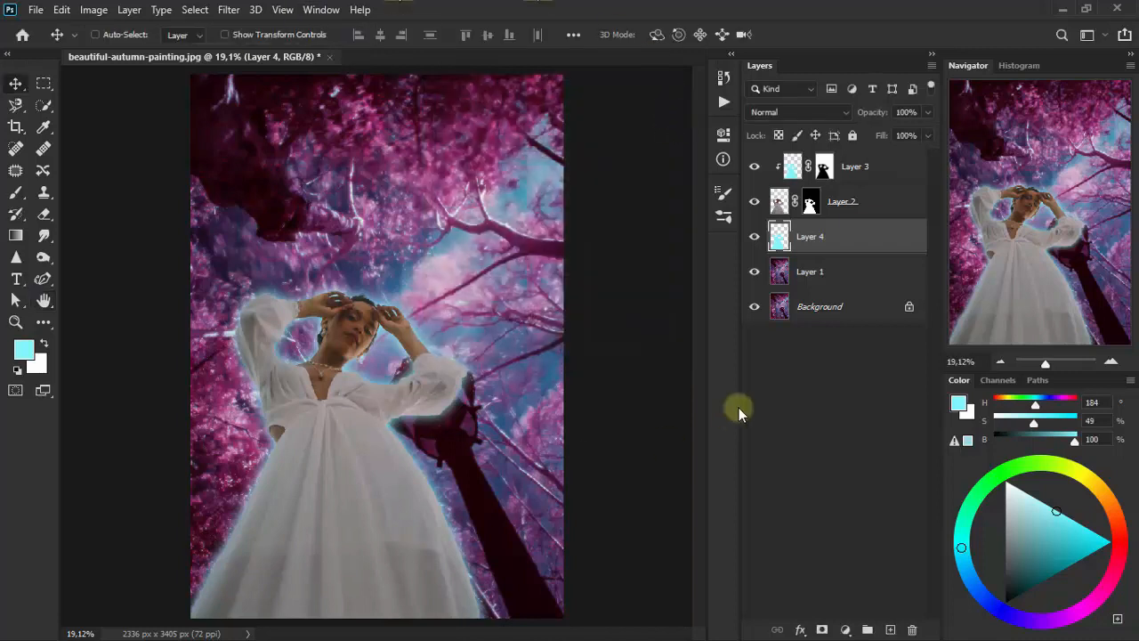
- Set Layer 4's blending mode to Lighter Color and its opacity to 90%
left_click(790, 112)
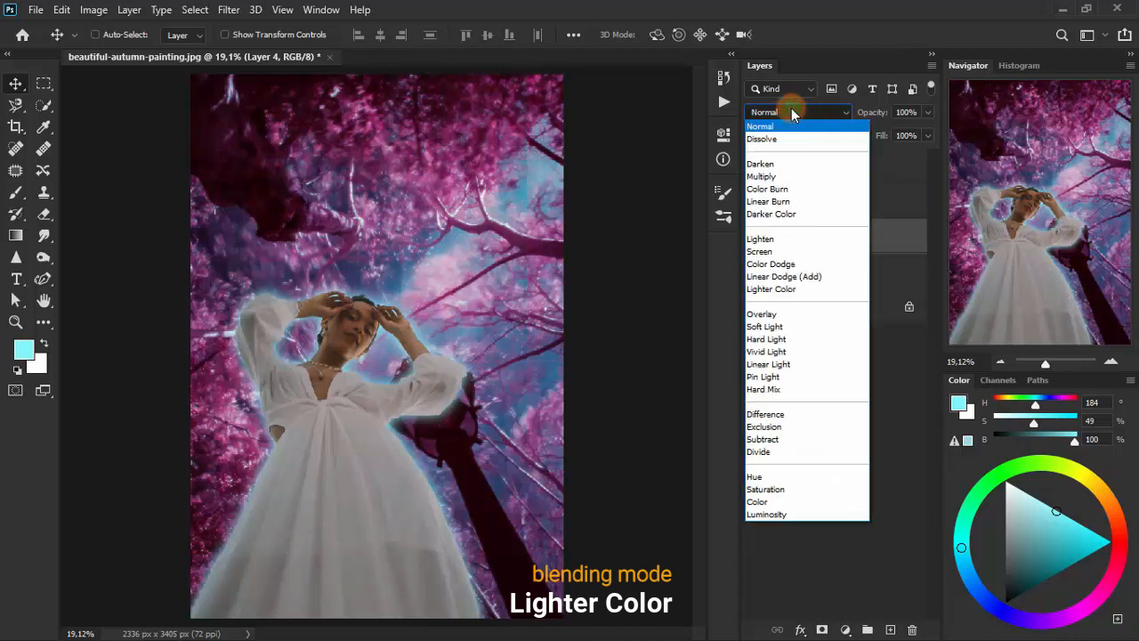
left_click(810, 291)
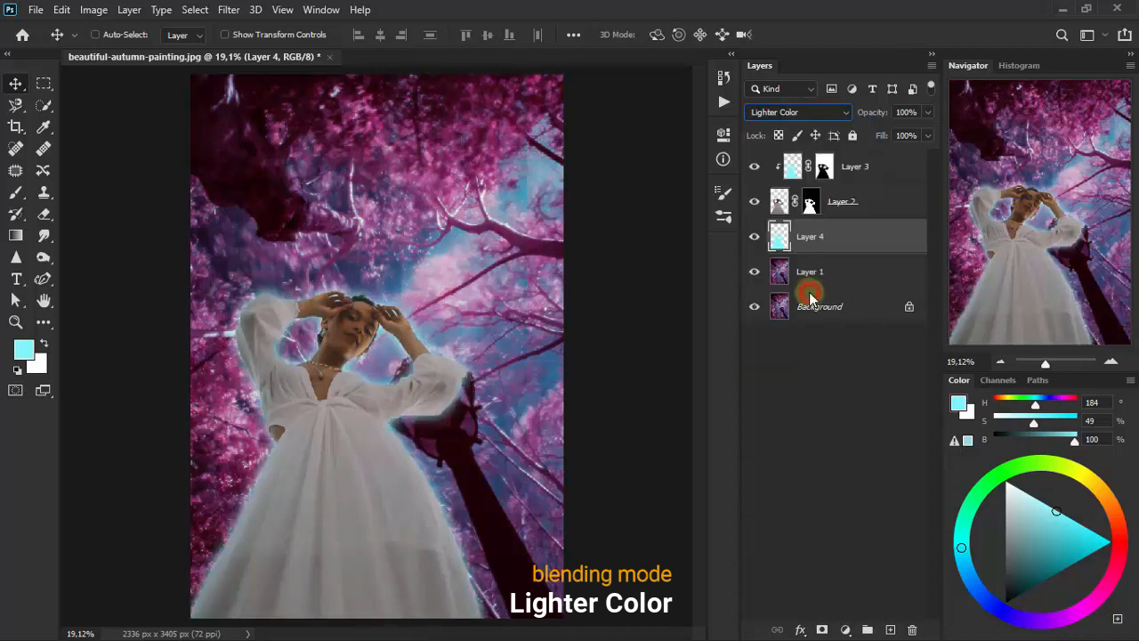
left_click(928, 113)
left_click(902, 112)
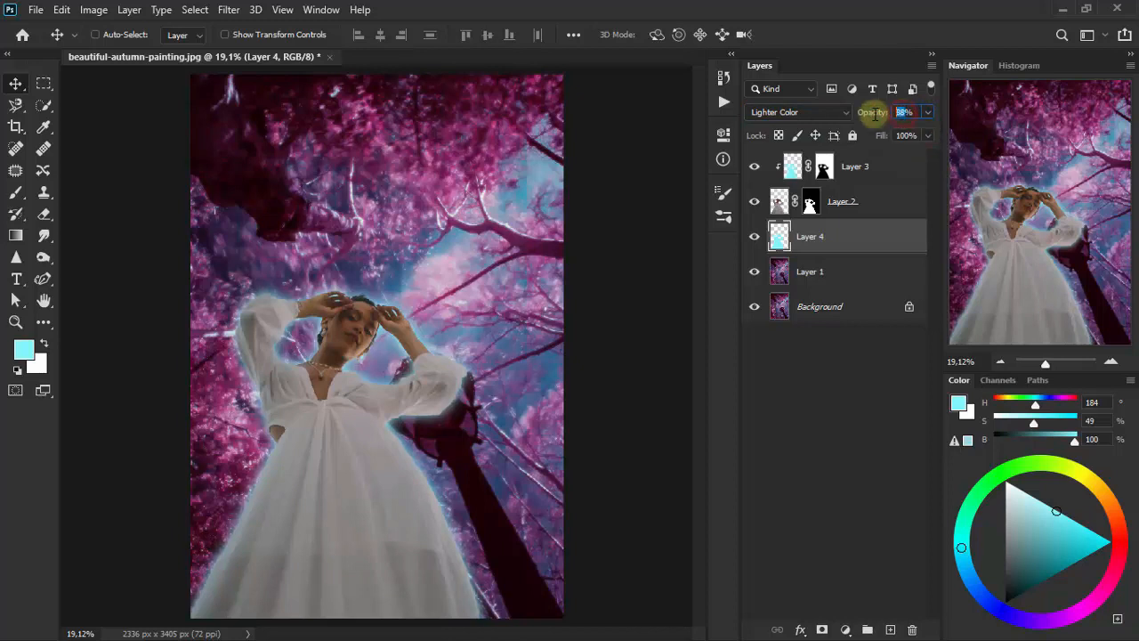
type("90")
key("Return")
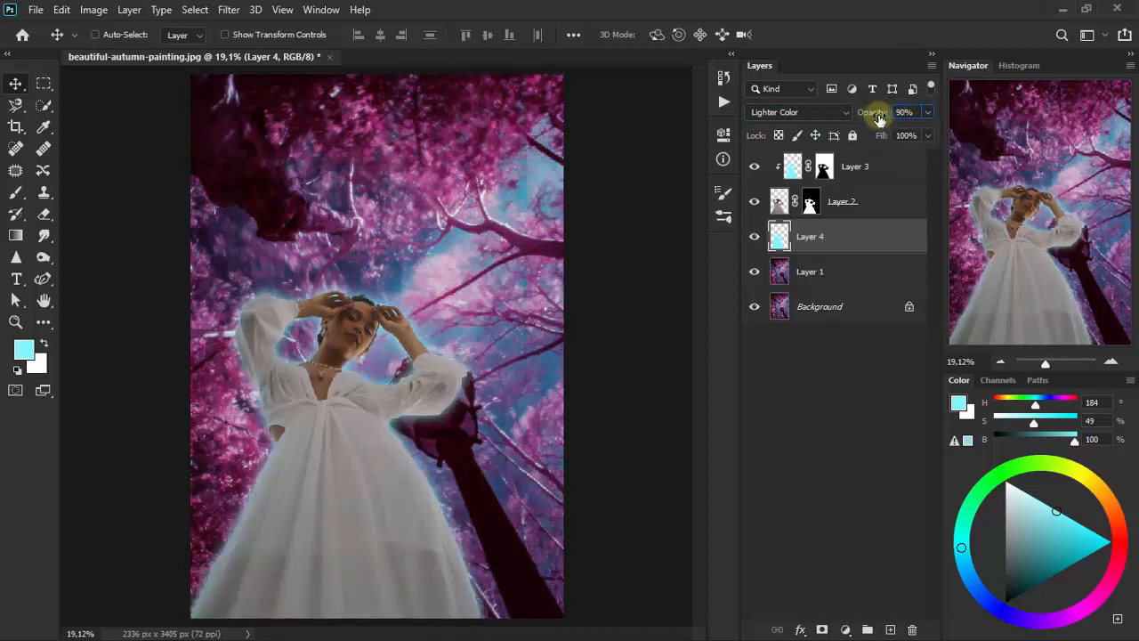
left_click(905, 112)
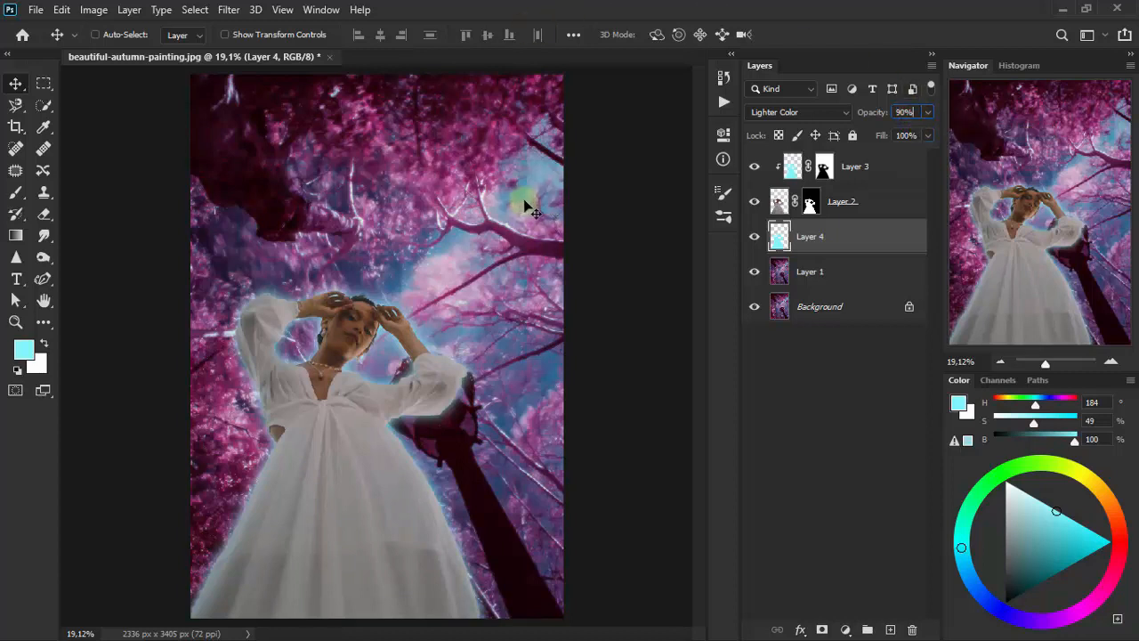
- Add a Brightness/Contrast adjustment layer above Layer 3, clipped to Layer 2, with brightness 3 and contrast 8
left_click(889, 170)
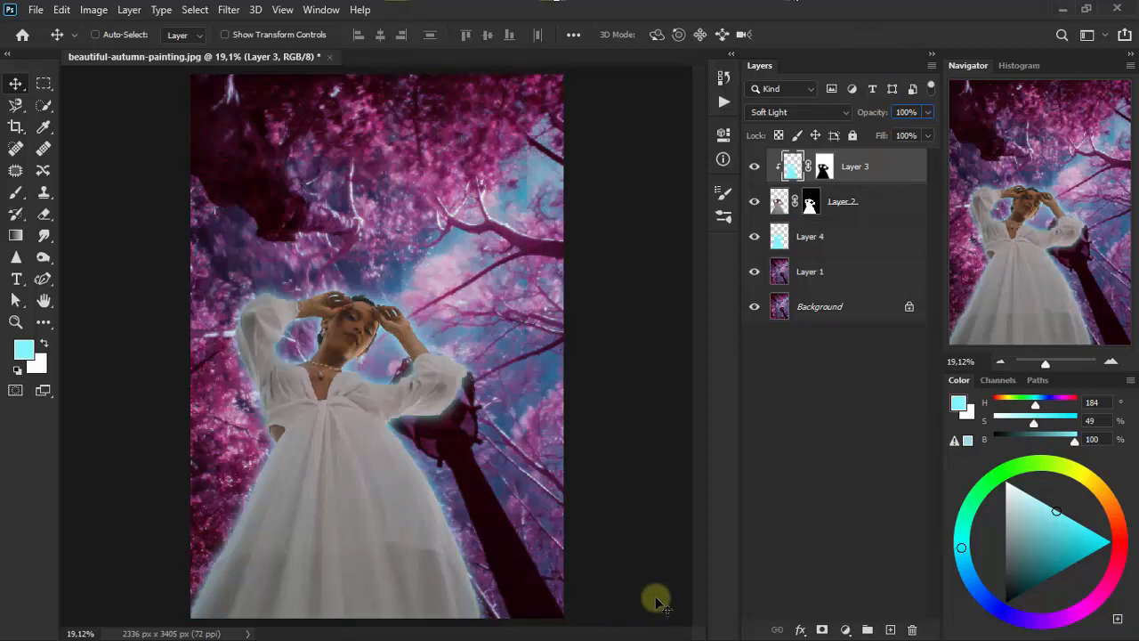
left_click(845, 629)
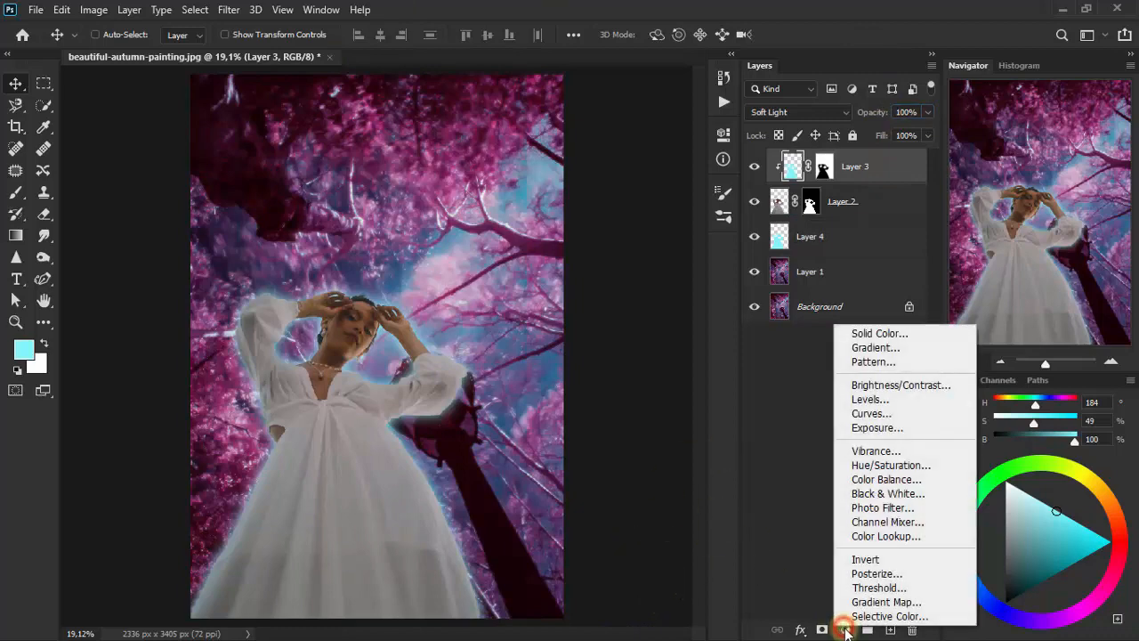
left_click(900, 384)
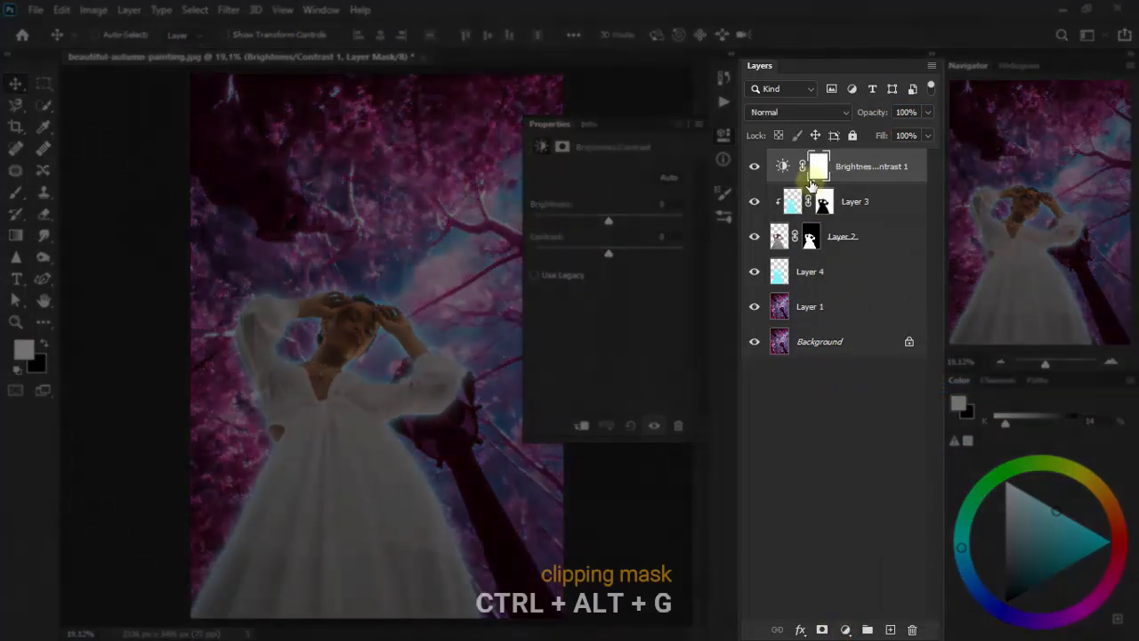
key("ctrl+alt+g")
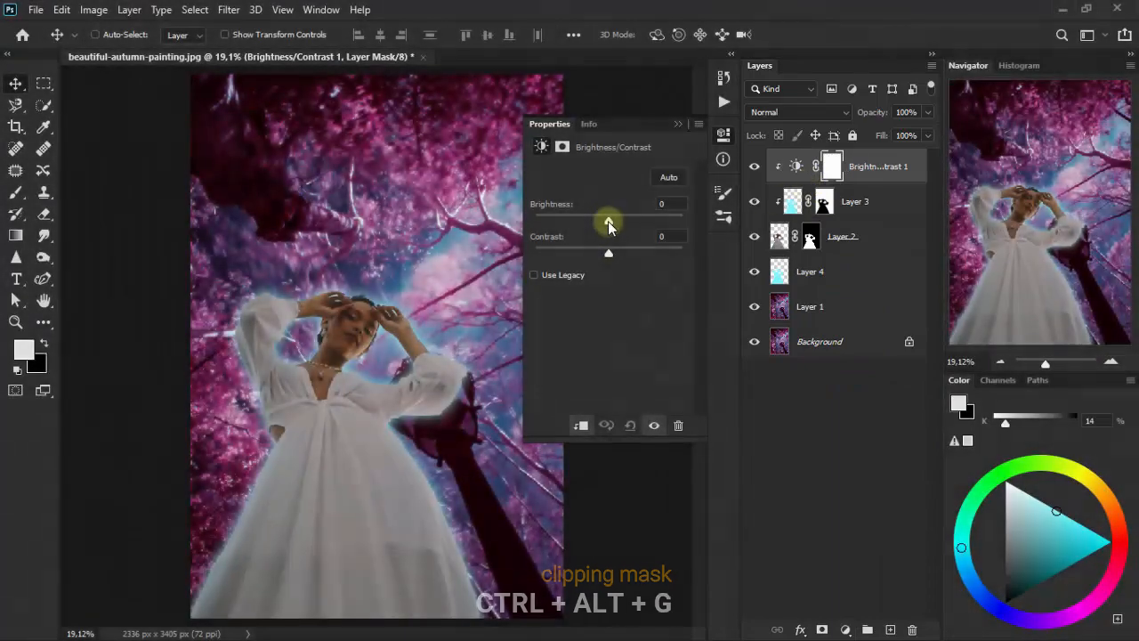
left_click_drag(609, 222, 614, 253)
left_click(675, 204)
type("3")
left_click(680, 204)
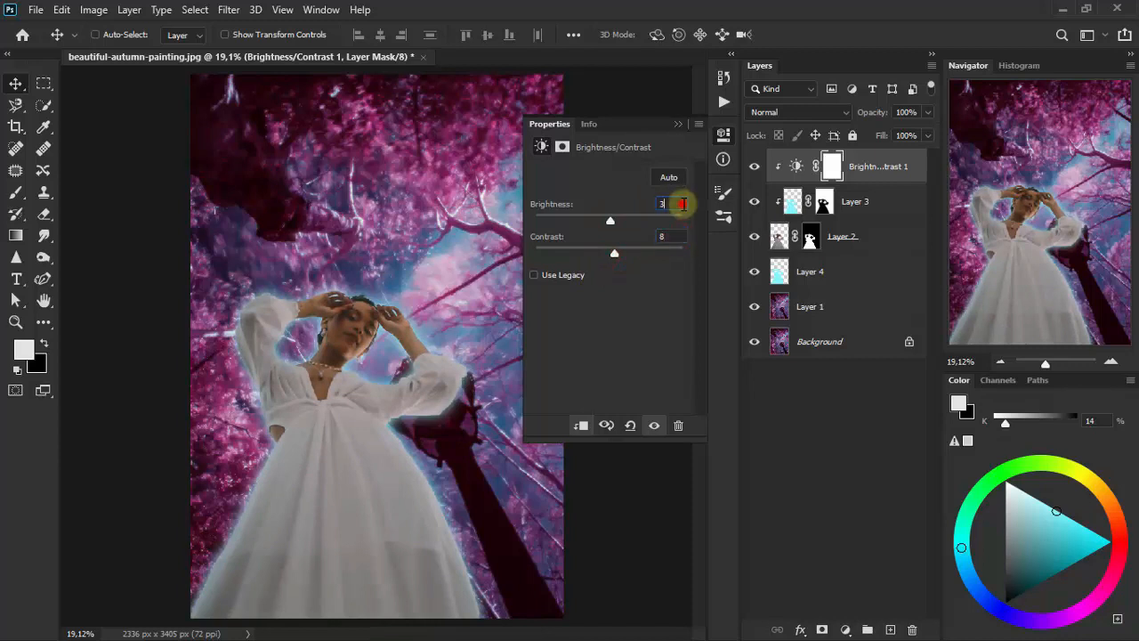
left_click(679, 124)
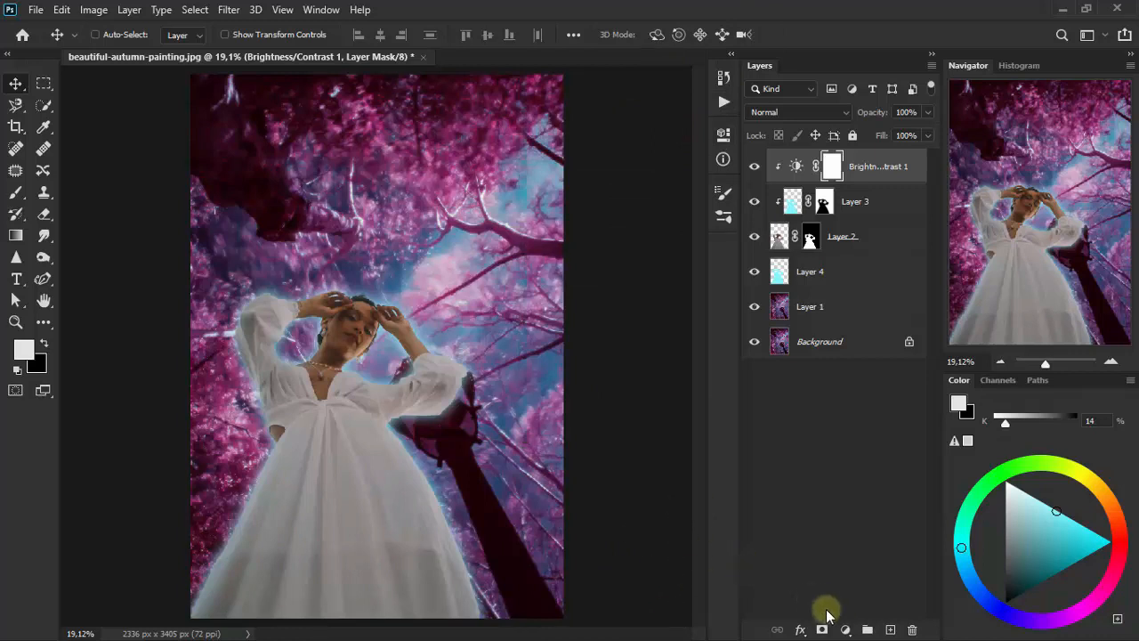
- Add a Photo Filter adjustment layer clipped to Layer 2, using the Deep Blue filter with an increased density
left_click(847, 630)
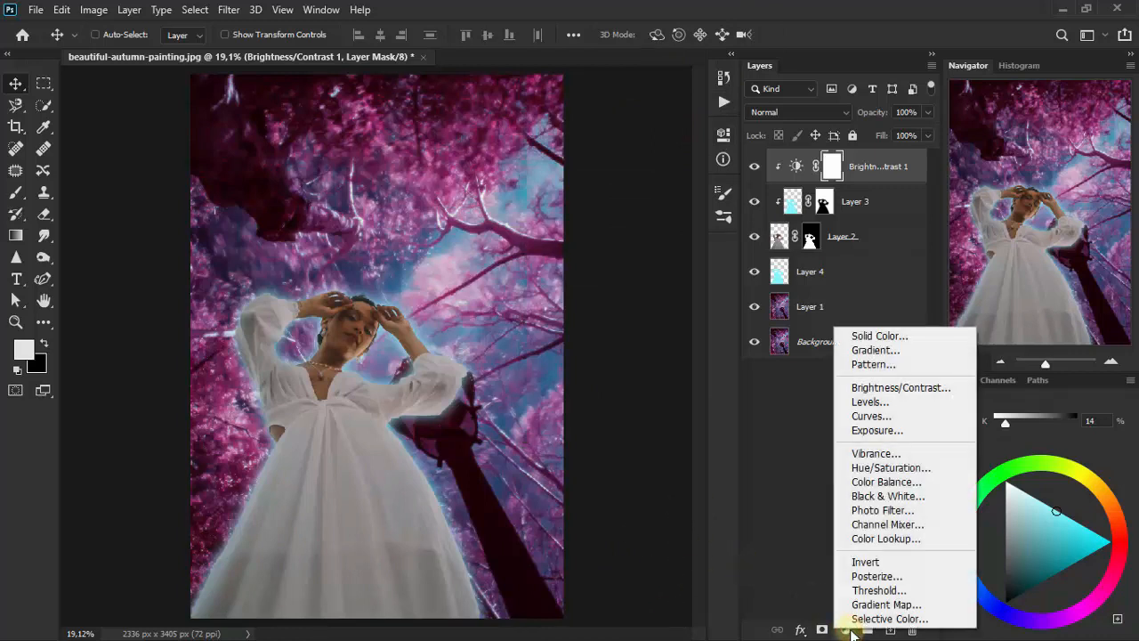
left_click(882, 509)
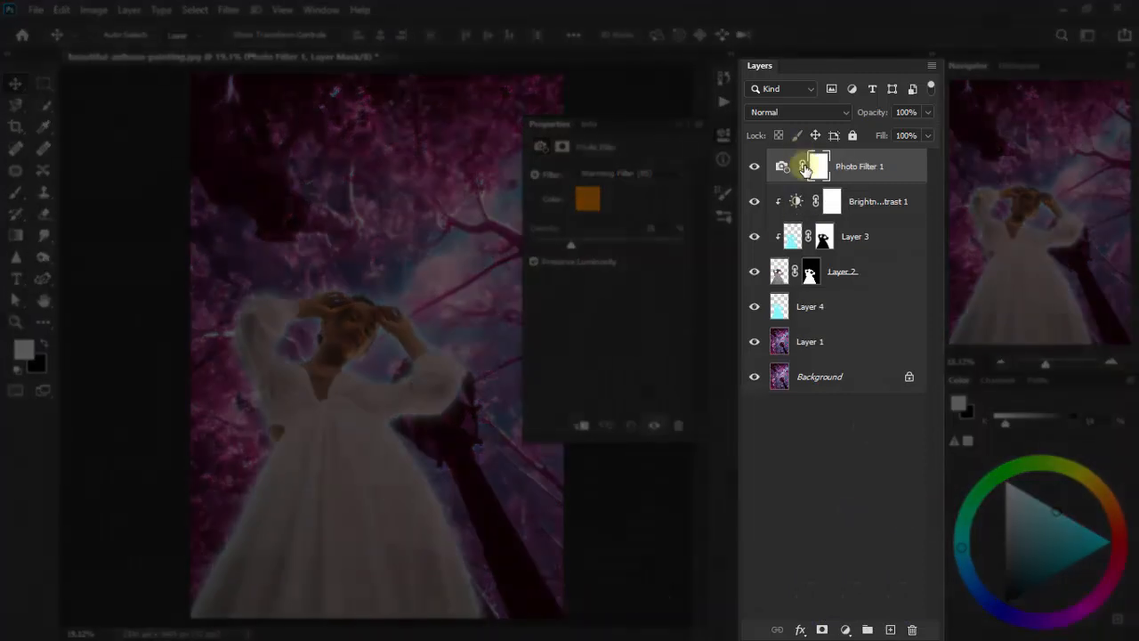
key("ctrl+alt+g")
key("ctrl+alt+g")
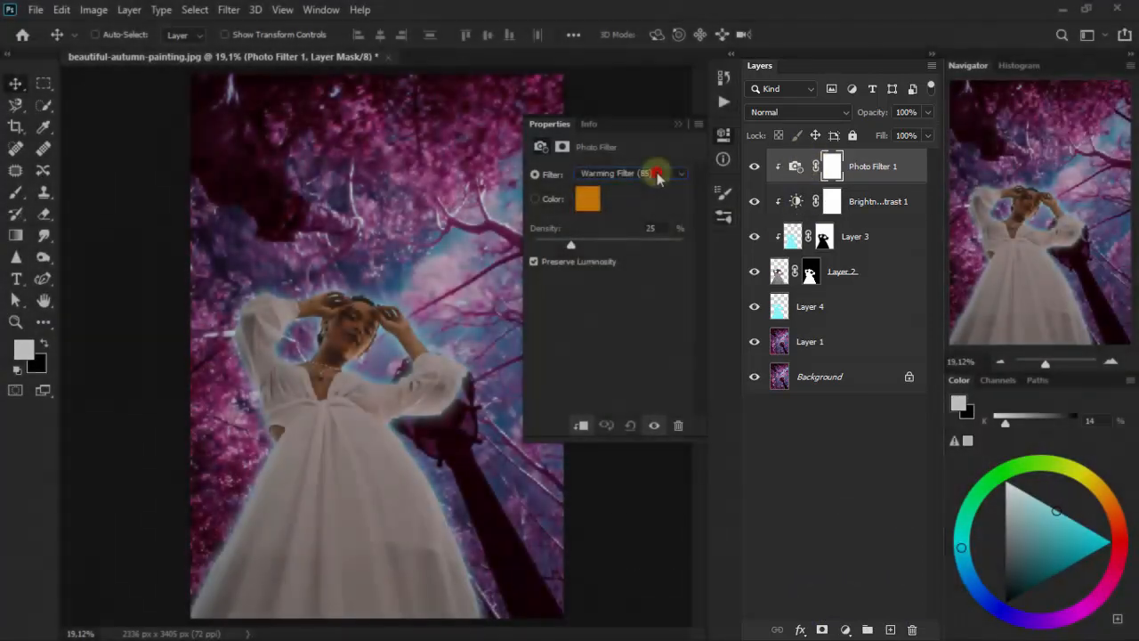
left_click(656, 174)
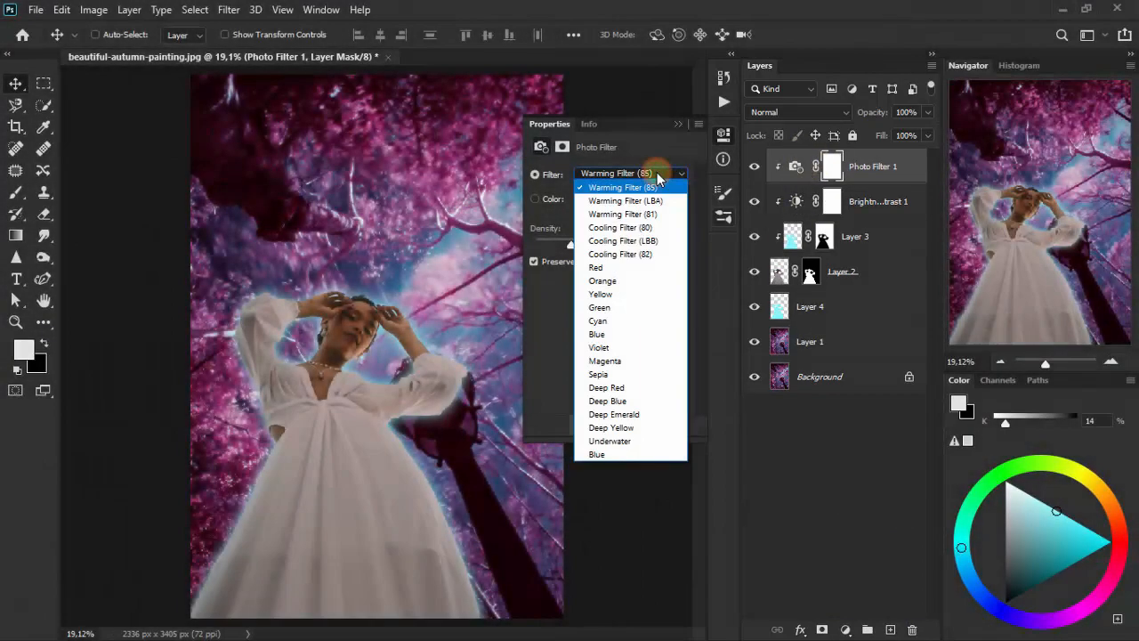
left_click(659, 402)
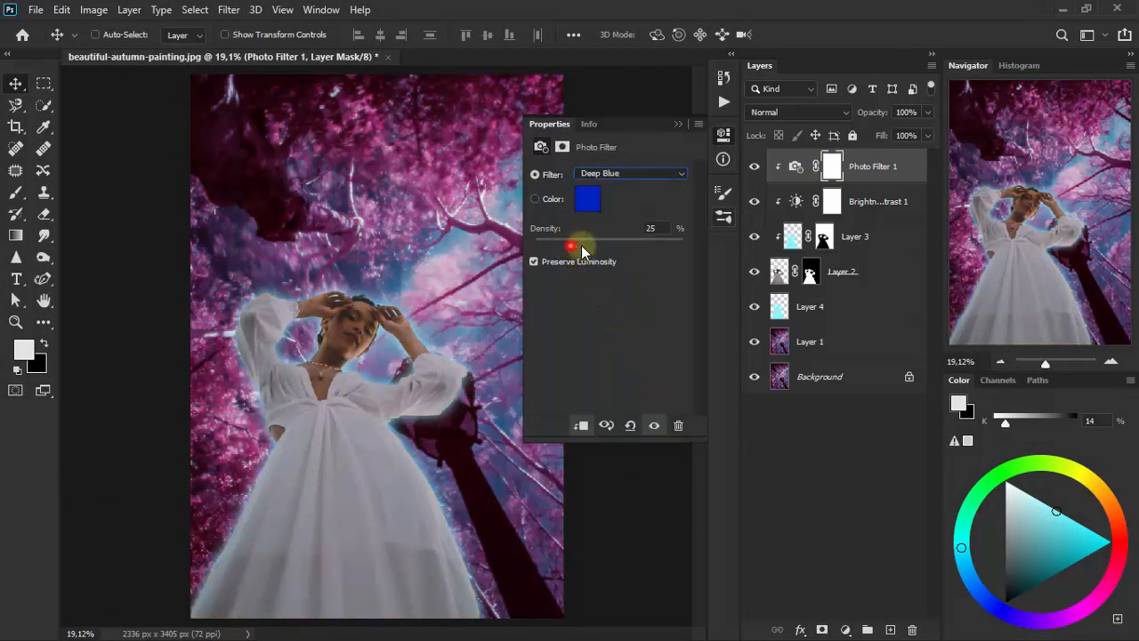
left_click(652, 228)
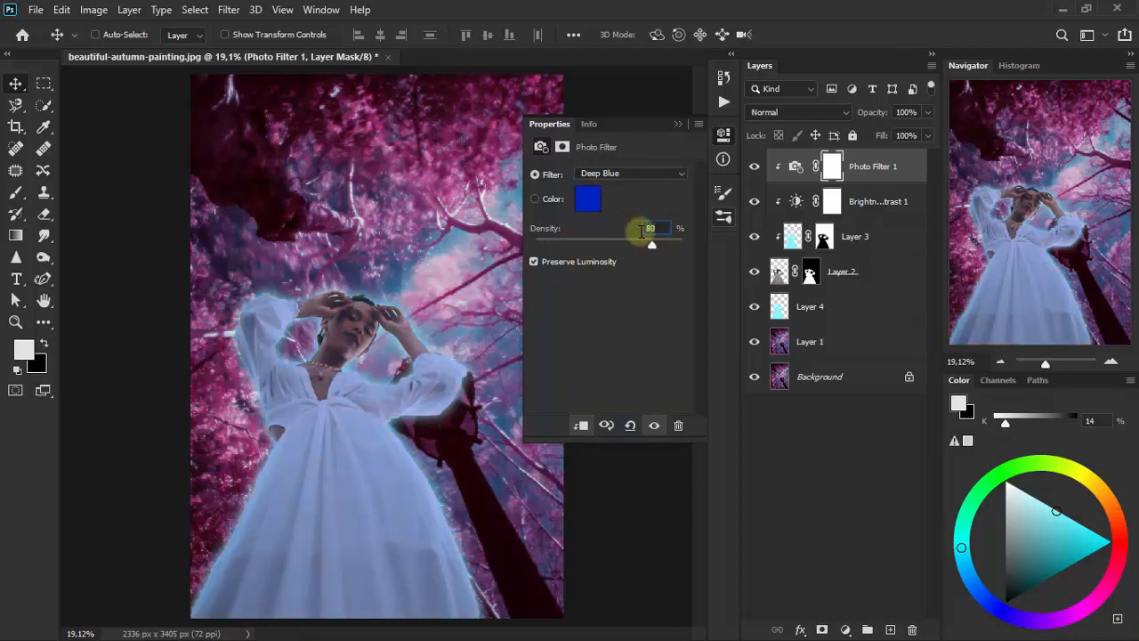
left_click(679, 126)
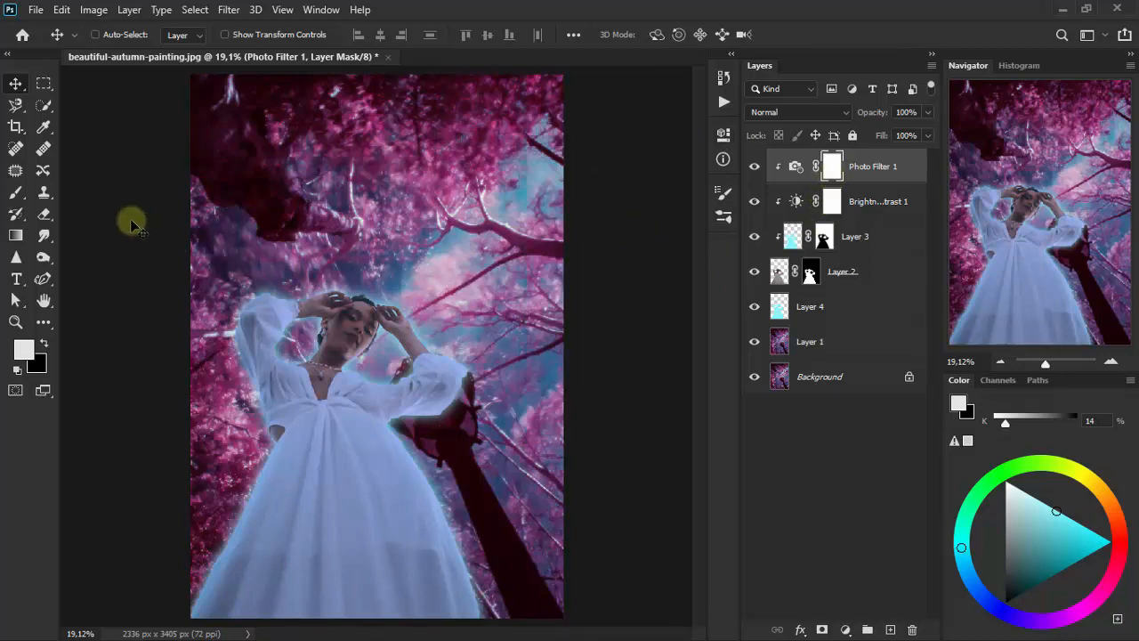
- Erase the Photo Filter effect from the woman's face and skin on its mask, using a smaller Eraser brush
left_click_drag(44, 214, 135, 219)
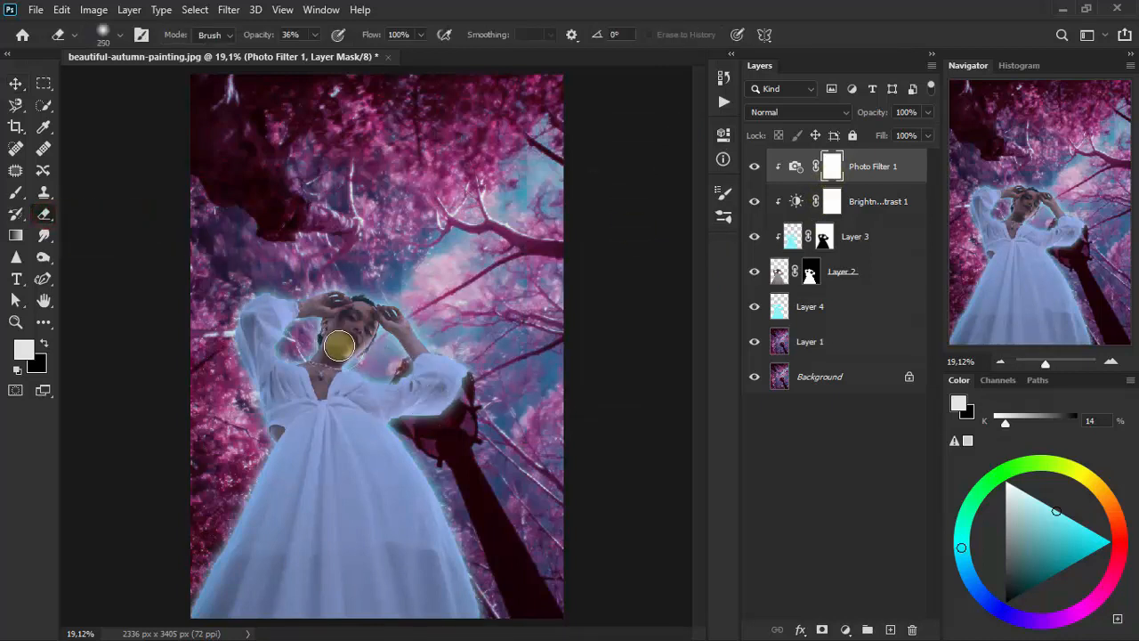
key("bracketleft")
key("bracketleft")
key("bracketleft")
key("bracketleft")
mouse_move(359, 321)
left_mouse_down()
mouse_move(323, 371)
mouse_move(344, 340)
mouse_move(341, 316)
mouse_move(365, 315)
mouse_move(330, 370)
mouse_move(326, 305)
mouse_move(411, 344)
mouse_move(364, 316)
left_mouse_up()
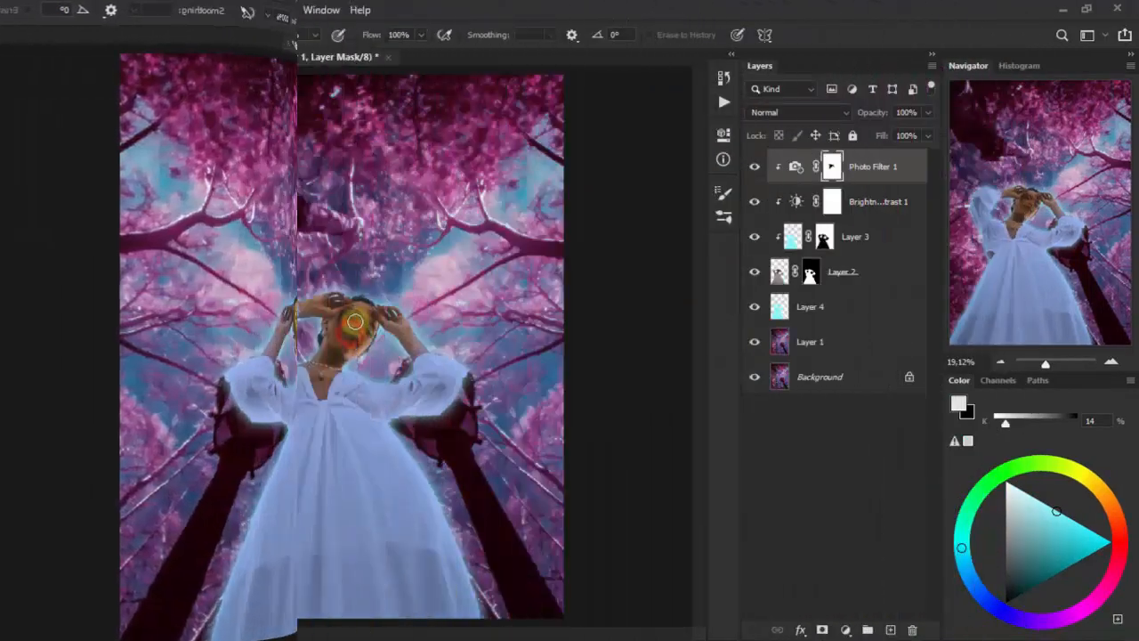
- Add a second Photo Filter adjustment layer clipped to Layer 2, using the Violet filter at 67% density
left_click(16, 85)
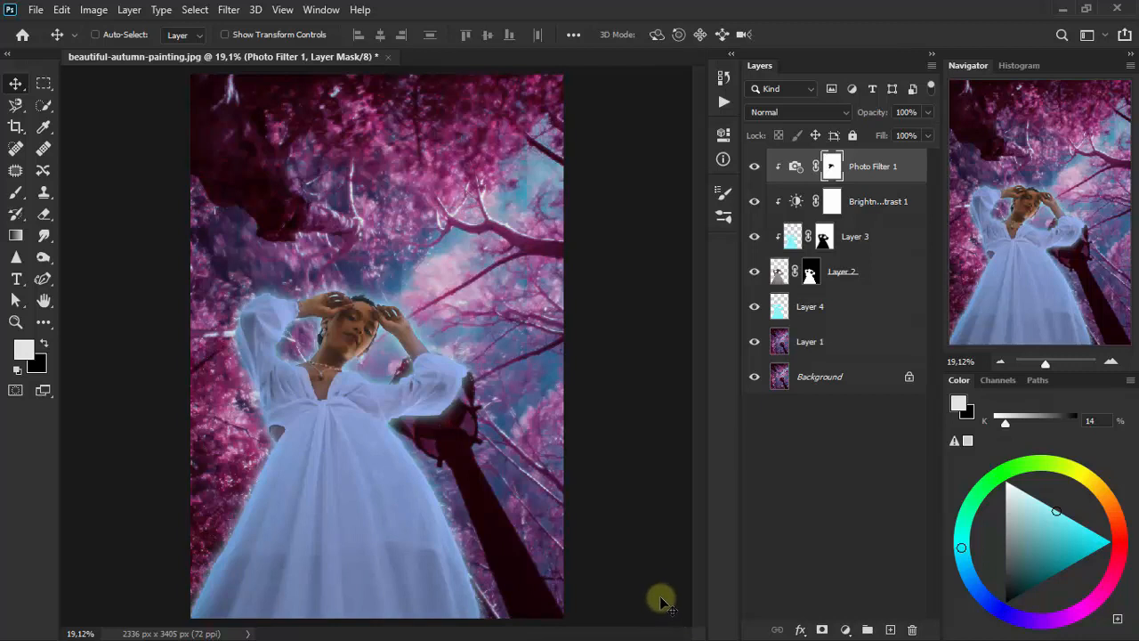
left_click(845, 630)
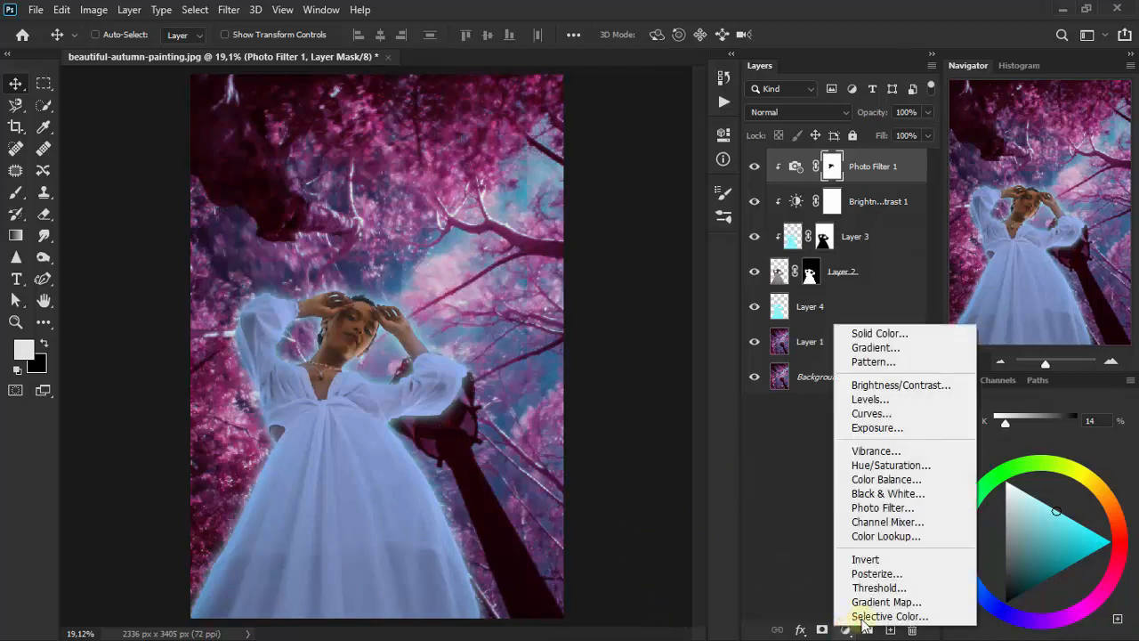
left_click(941, 508)
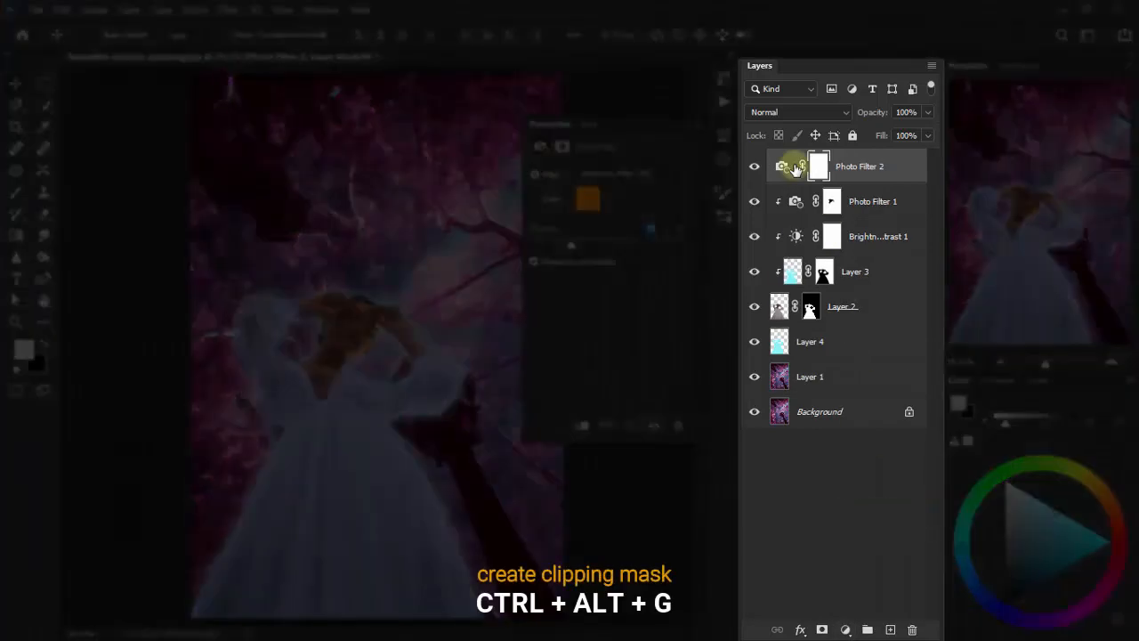
key("ctrl+alt+g")
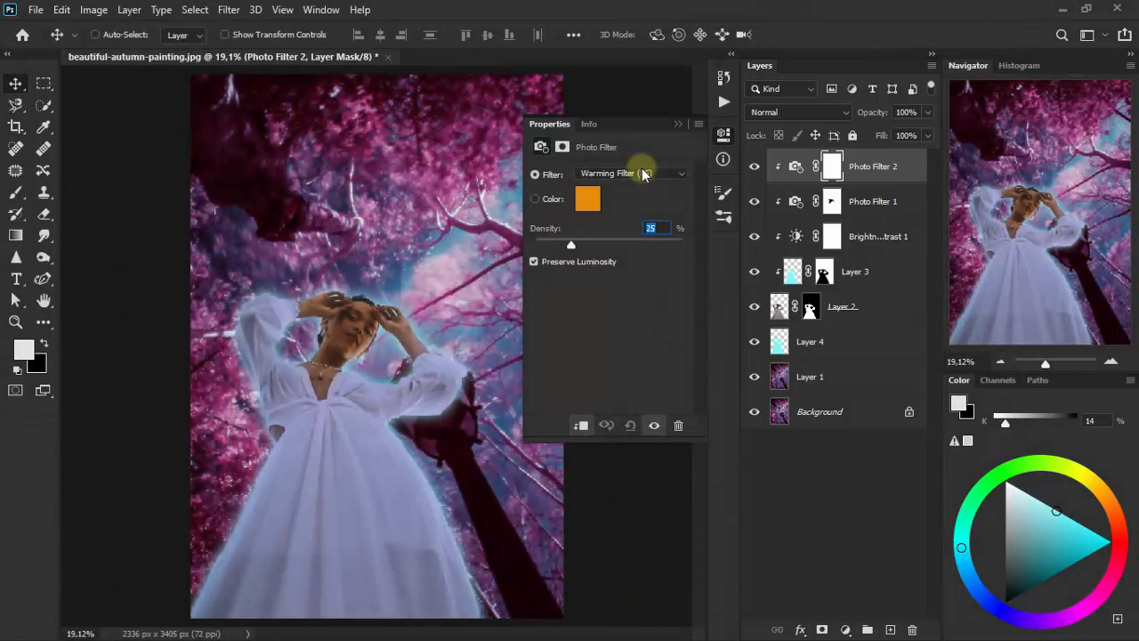
left_click(644, 173)
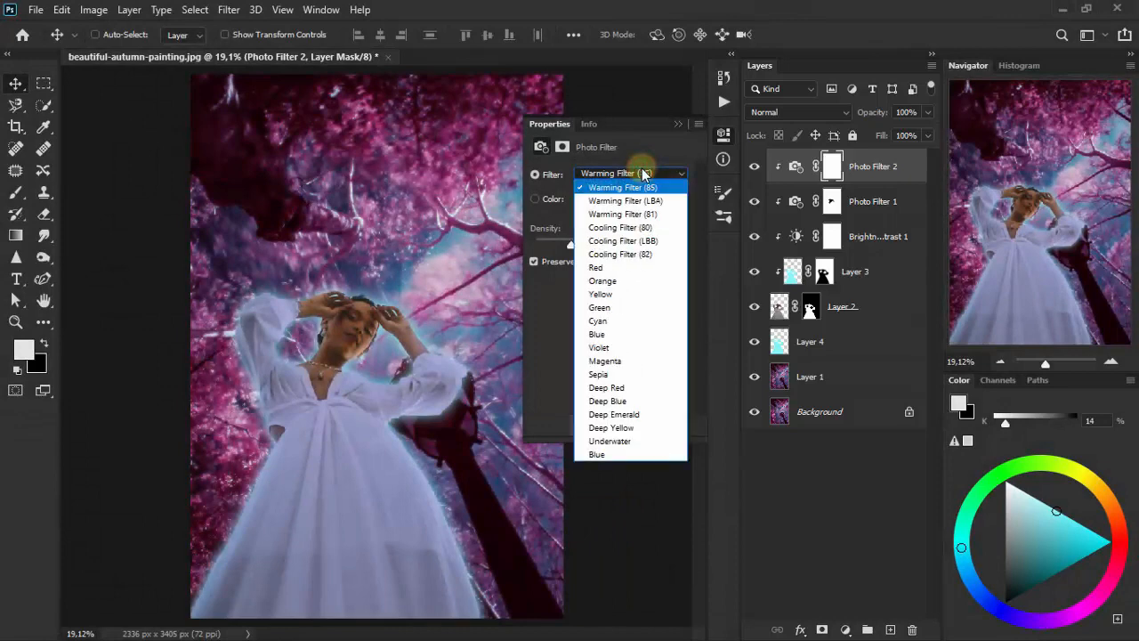
left_click(637, 349)
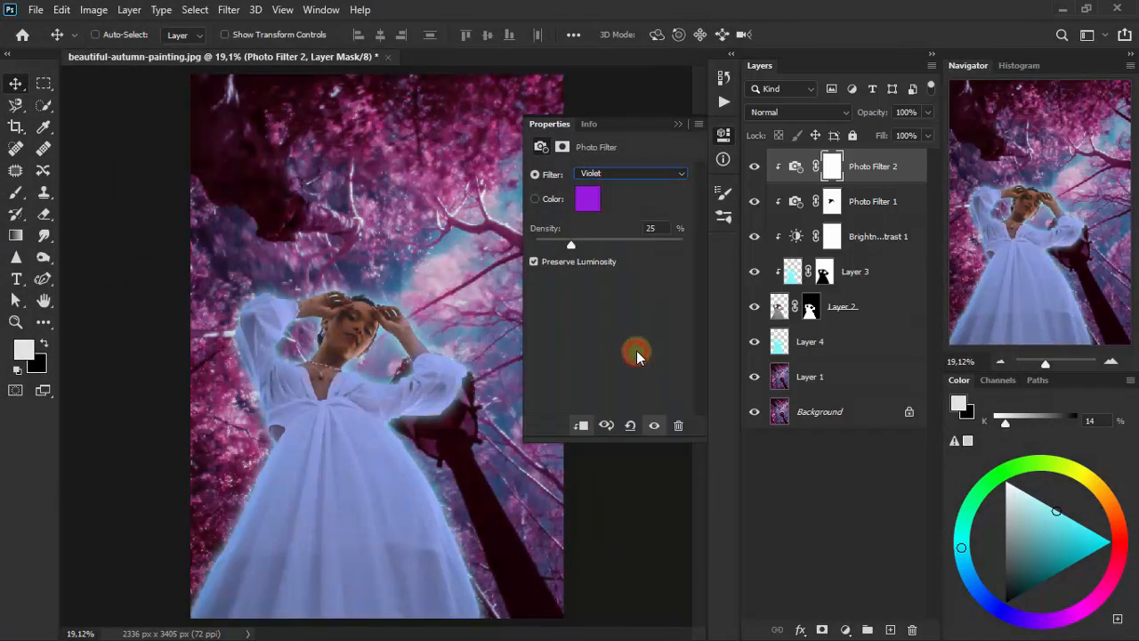
left_click_drag(577, 250, 617, 246)
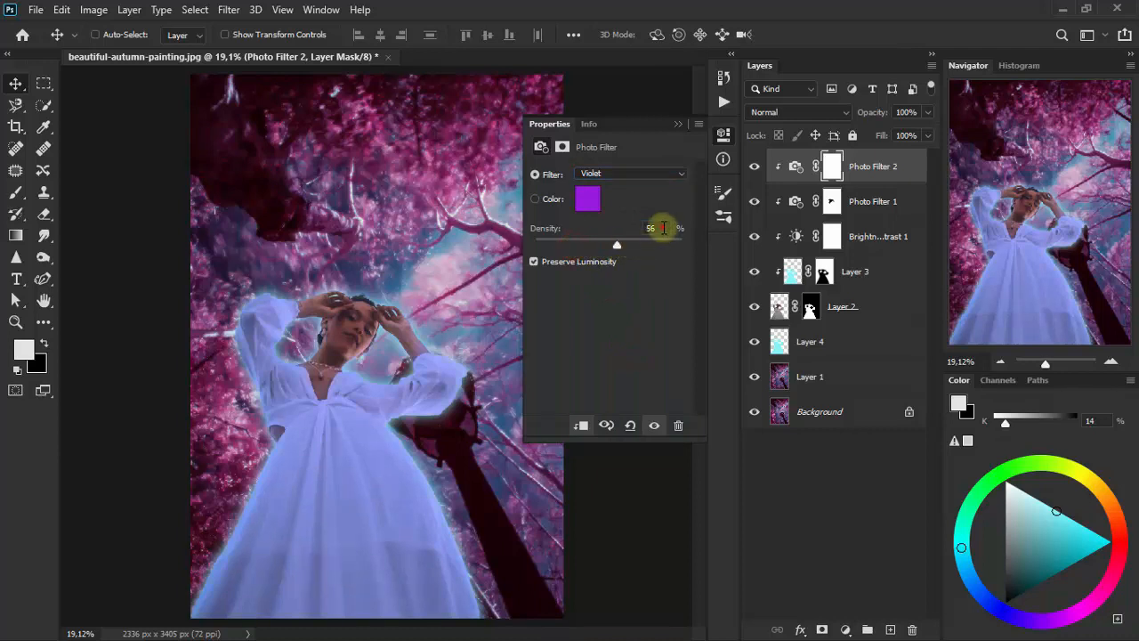
left_click(661, 228)
type("6")
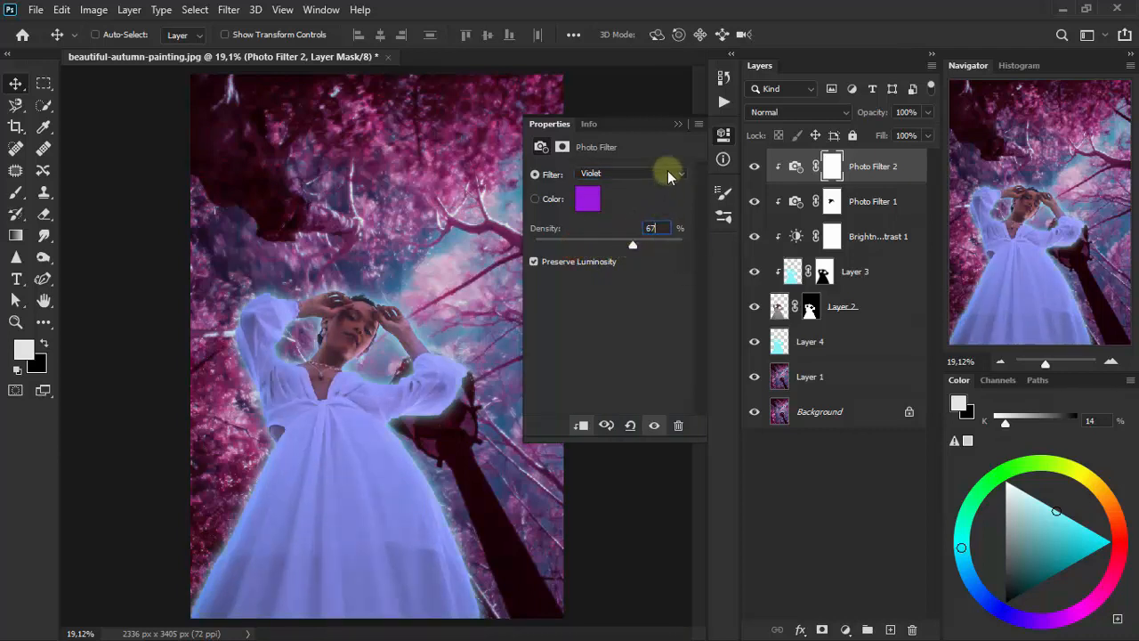
left_click(677, 125)
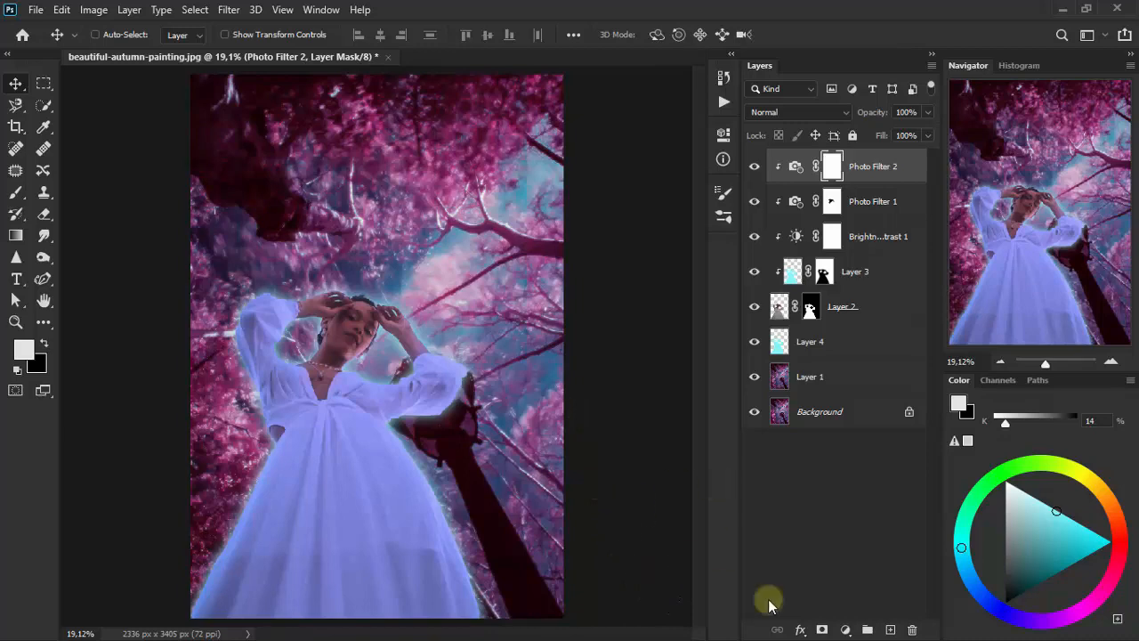
- Add a Color Lookup adjustment layer above the Violet photo filter, clipped to Layer 2, with the Crisp_Winter.look 3DLUT file
left_click(845, 629)
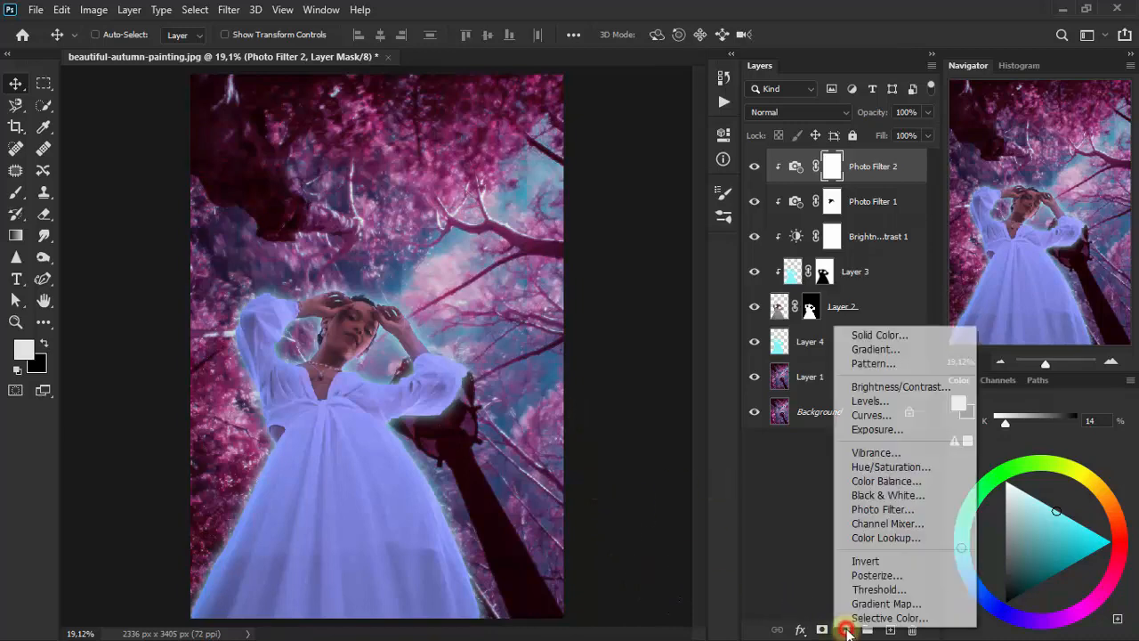
left_click(933, 538)
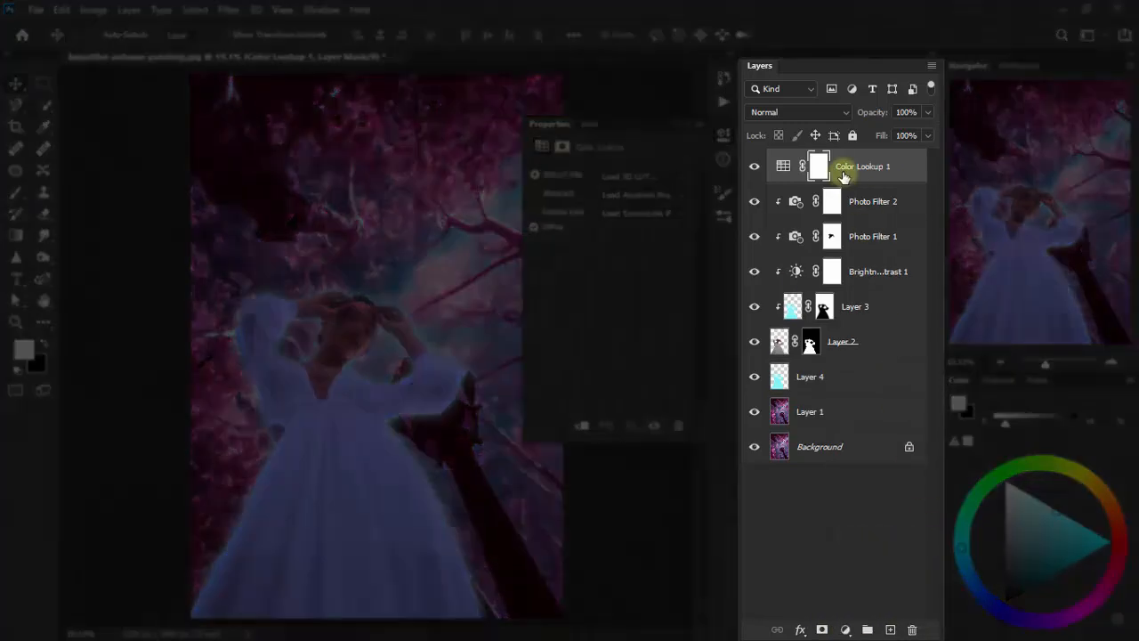
key("ctrl+alt+g")
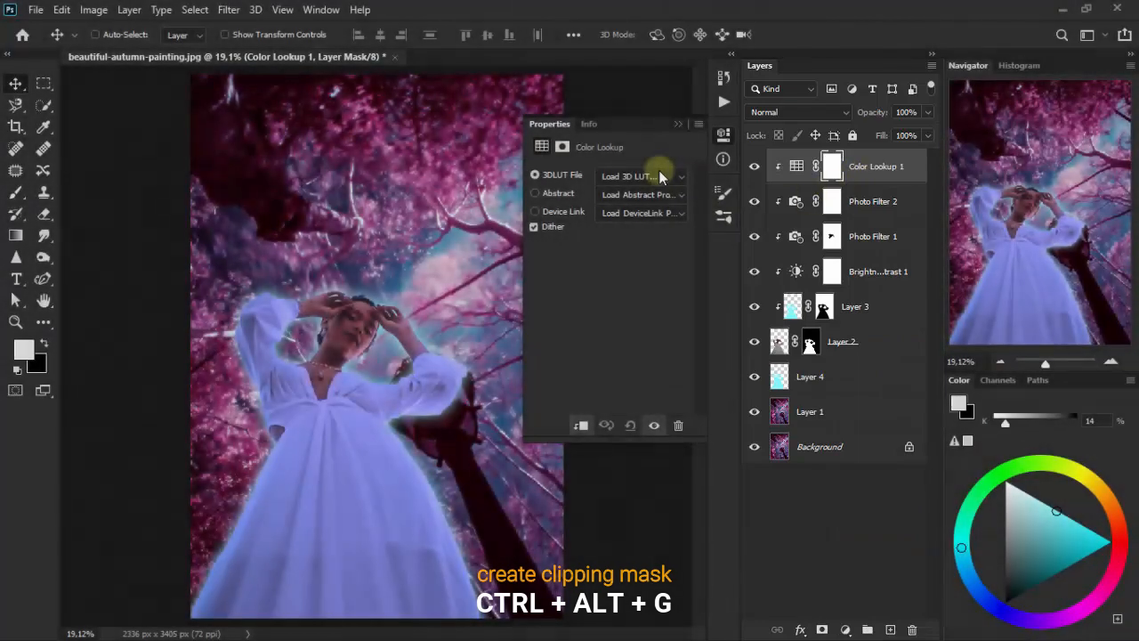
left_click(659, 176)
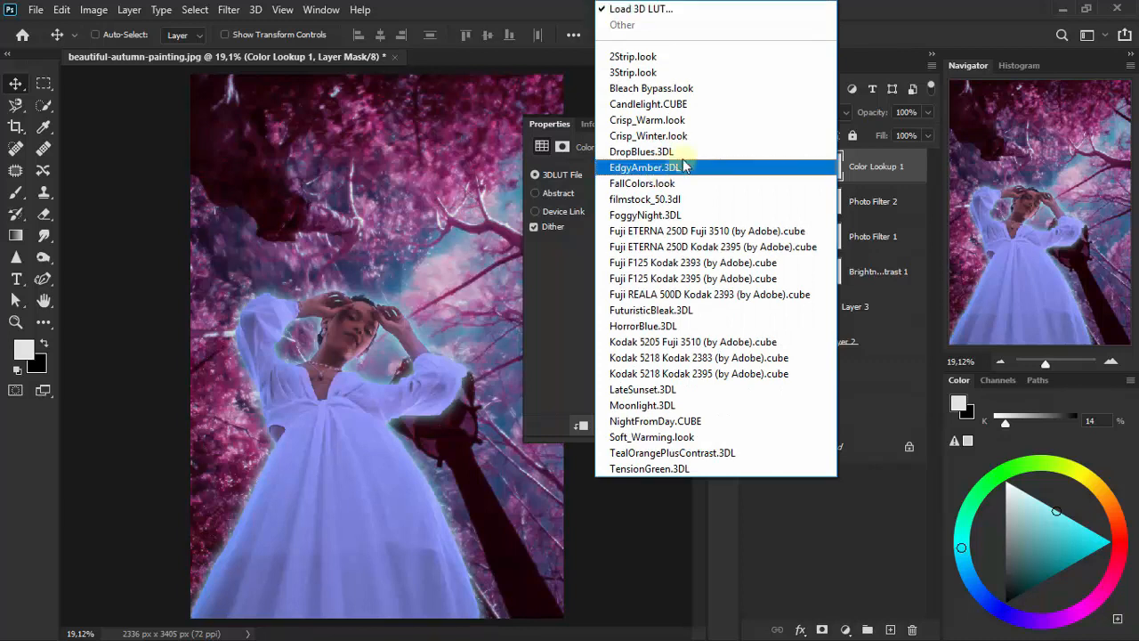
left_click(716, 136)
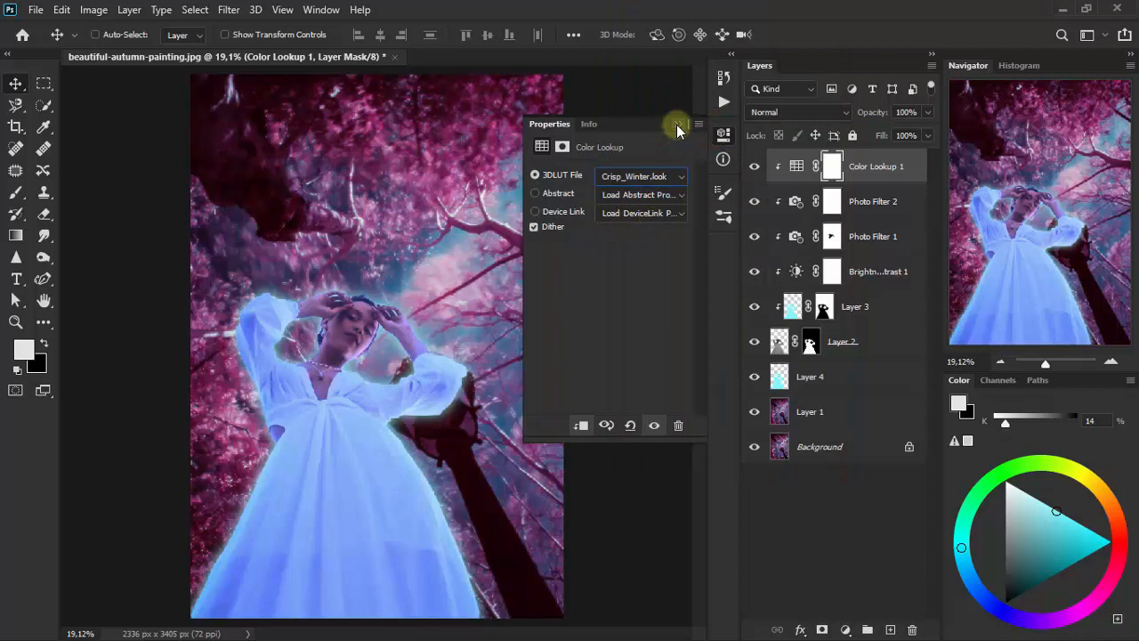
left_click(677, 126)
- Set the Color Lookup layer's blending mode to Screen and its opacity to 57%
left_click(772, 113)
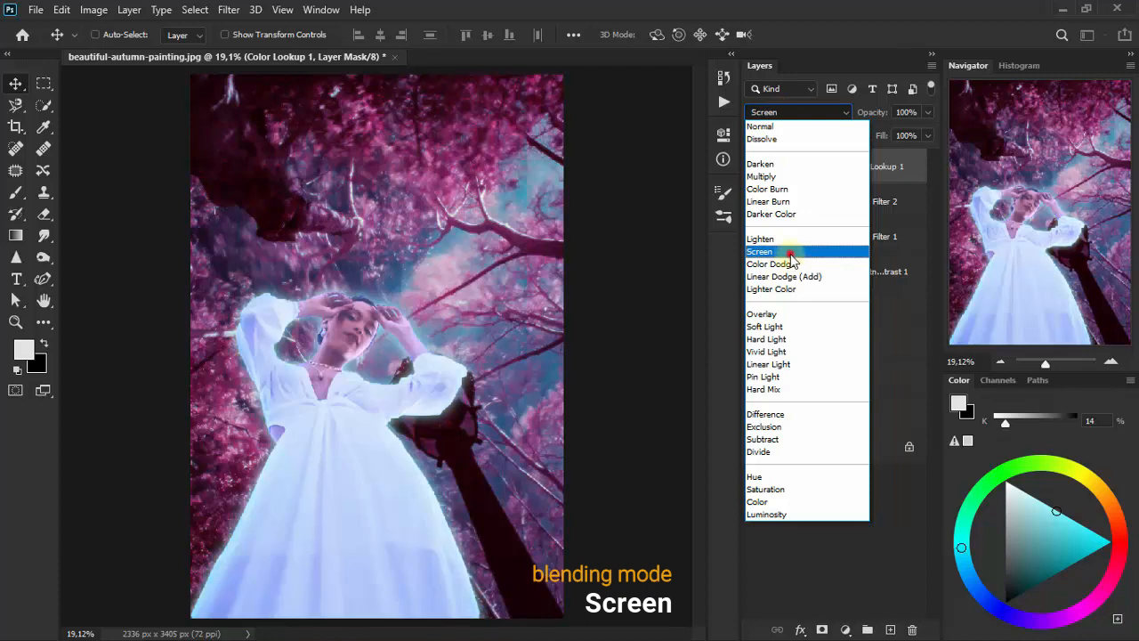
left_click(791, 253)
left_click(925, 113)
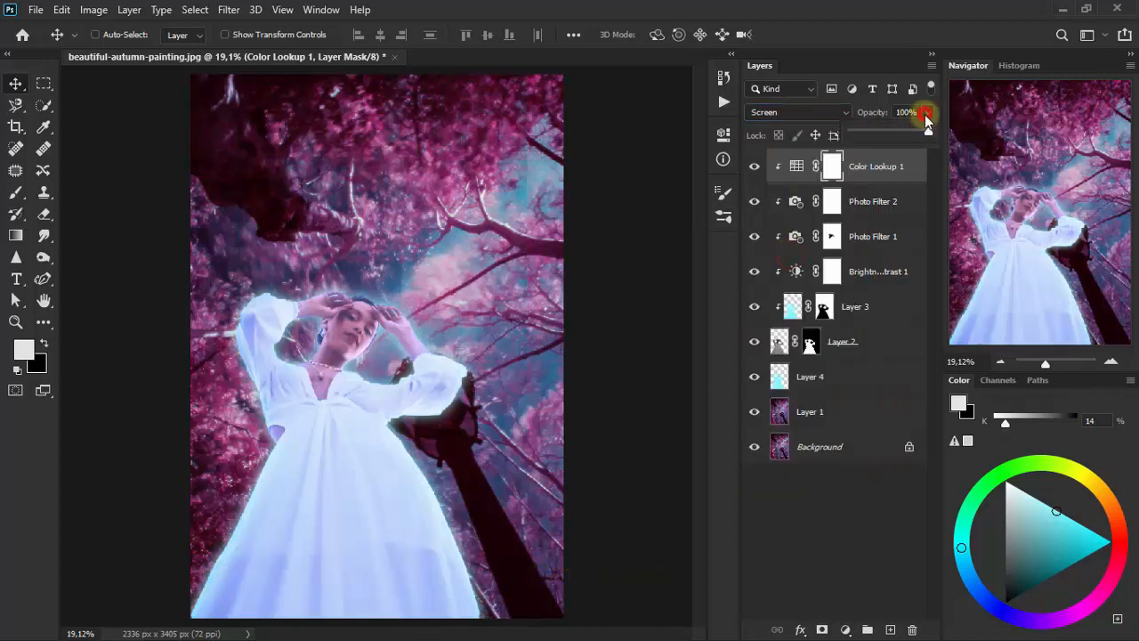
left_click_drag(924, 132, 890, 131)
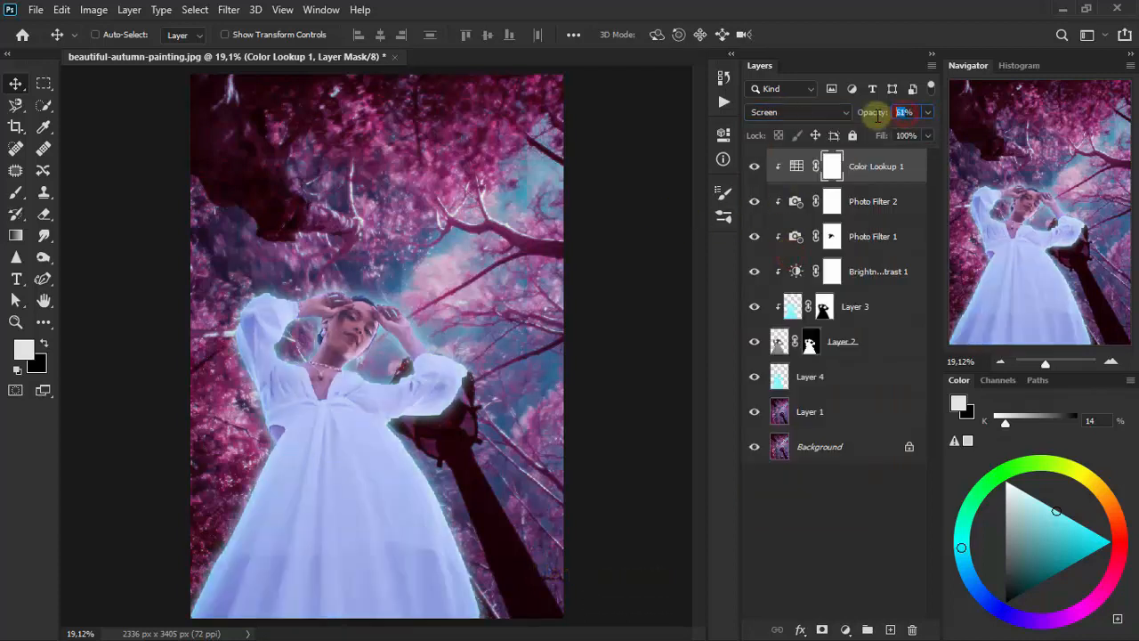
type("57")
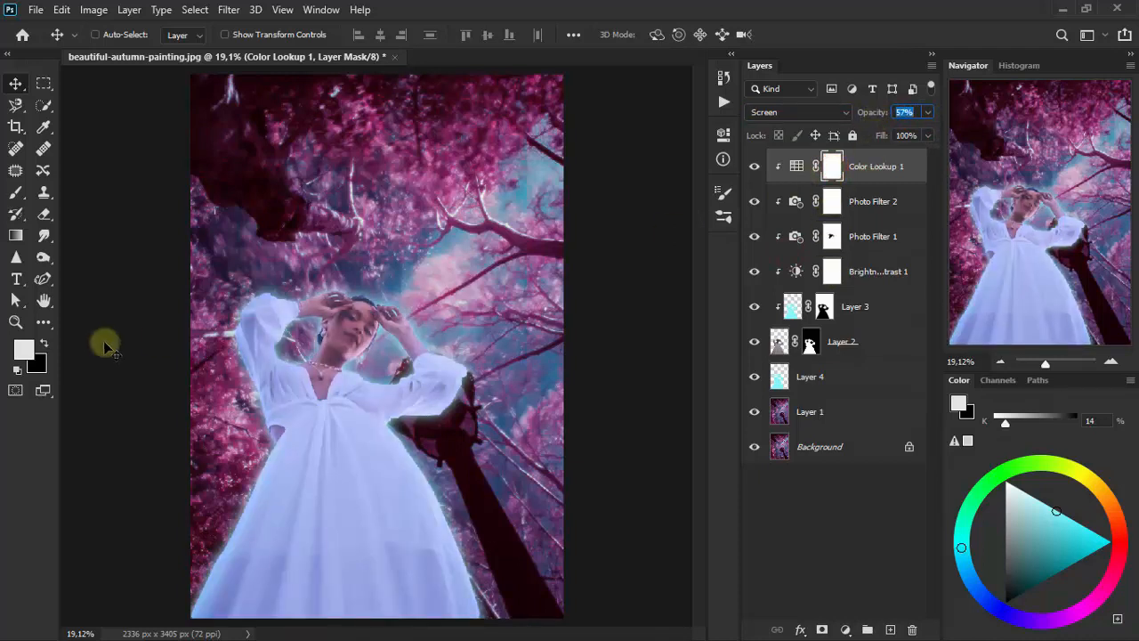
- Erase the Color Lookup effect from the woman's white dress and sleeves on its mask, then compare with the layer hidden
left_click(44, 215)
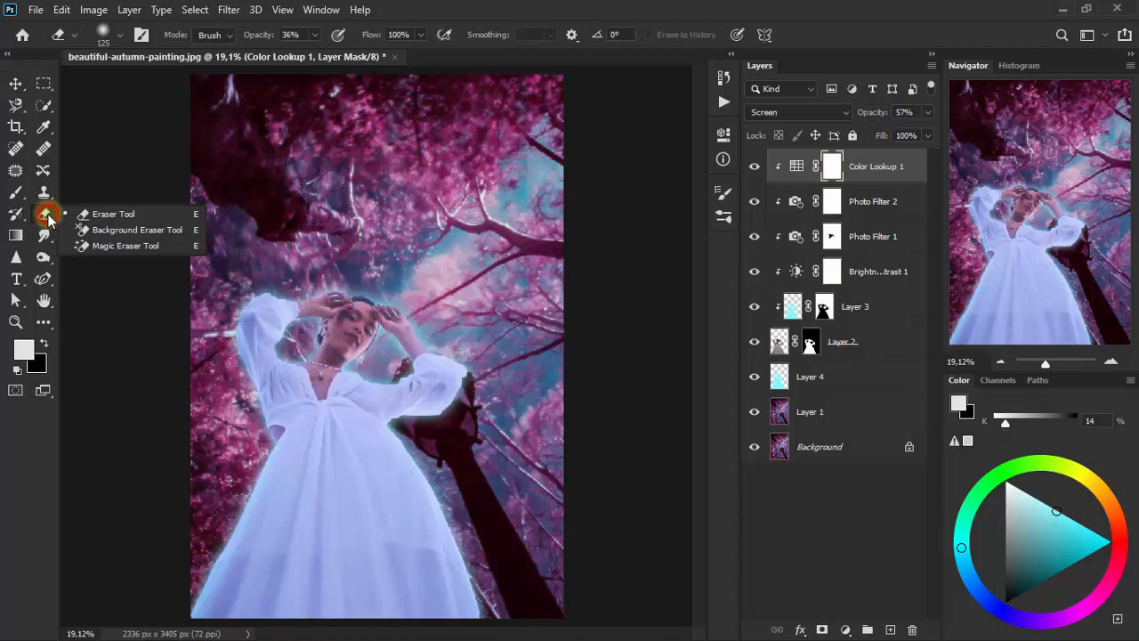
left_click(157, 216)
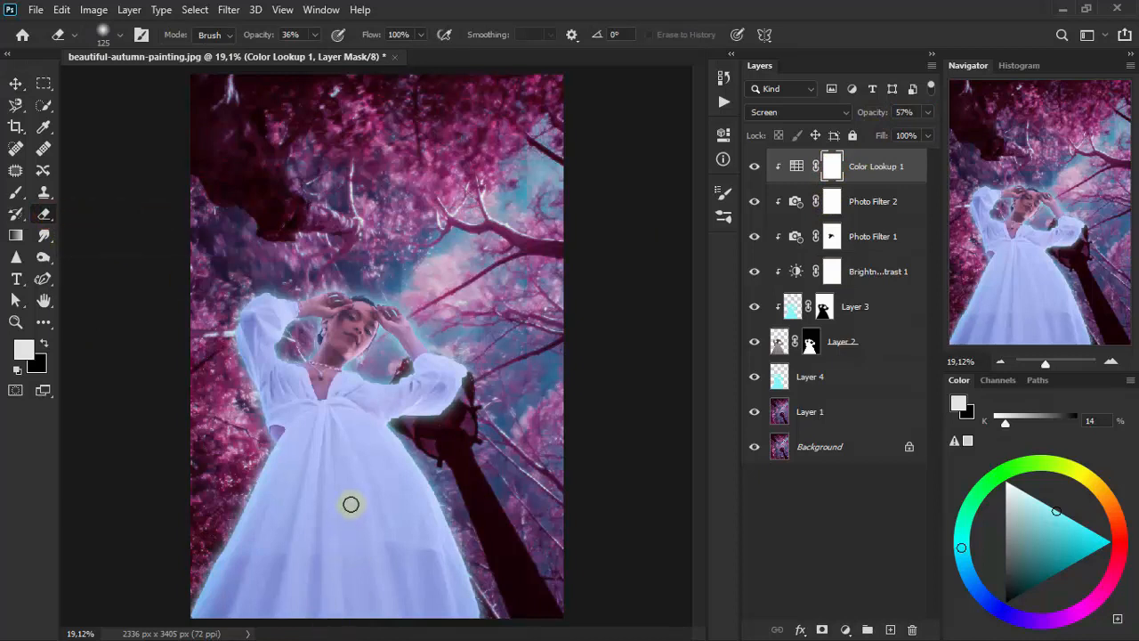
mouse_move(351, 504)
left_mouse_down()
mouse_move(318, 567)
mouse_move(326, 514)
mouse_move(272, 575)
mouse_move(301, 520)
mouse_move(250, 572)
mouse_move(249, 549)
mouse_move(366, 603)
mouse_move(339, 592)
left_mouse_up()
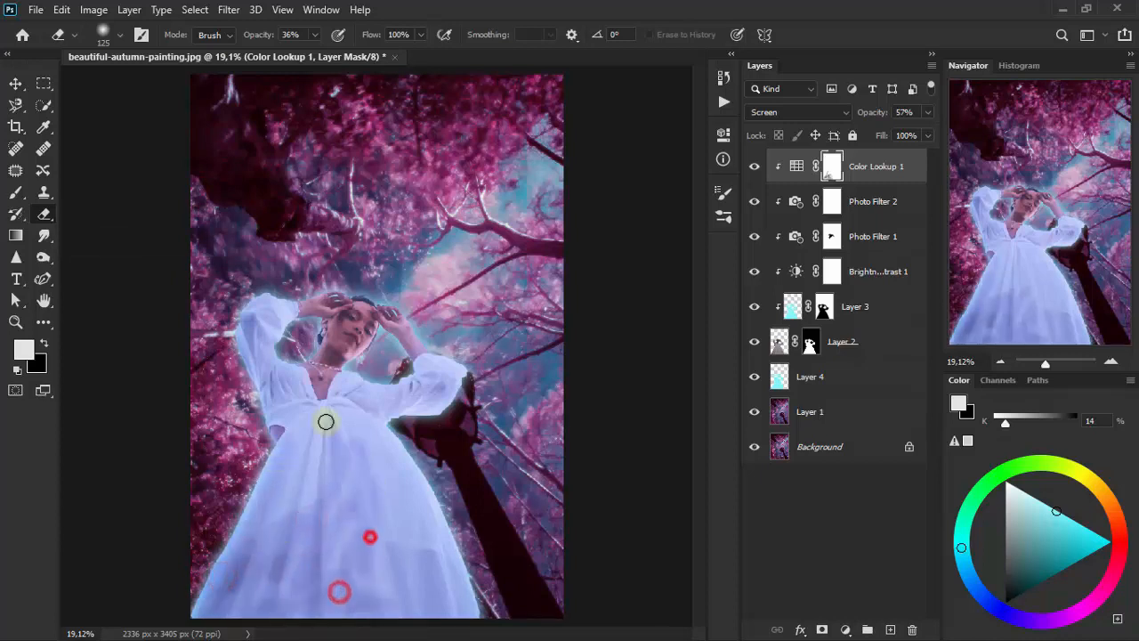
left_click_drag(326, 421, 259, 329)
mouse_move(279, 313)
left_mouse_down()
mouse_move(285, 393)
mouse_move(366, 401)
mouse_move(425, 577)
mouse_move(445, 595)
left_mouse_up()
mouse_move(293, 520)
left_mouse_down()
mouse_move(267, 536)
mouse_move(267, 520)
left_mouse_up()
mouse_move(328, 475)
left_mouse_down()
mouse_move(336, 546)
mouse_move(353, 466)
mouse_move(261, 330)
mouse_move(304, 431)
mouse_move(338, 425)
left_mouse_up()
left_click_drag(341, 425, 314, 451)
left_click_drag(310, 455, 299, 480)
mouse_move(397, 525)
left_mouse_down()
mouse_move(414, 580)
mouse_move(326, 501)
left_mouse_up()
left_click_drag(396, 558, 365, 574)
left_click_drag(340, 510, 350, 449)
left_click_drag(354, 438, 411, 474)
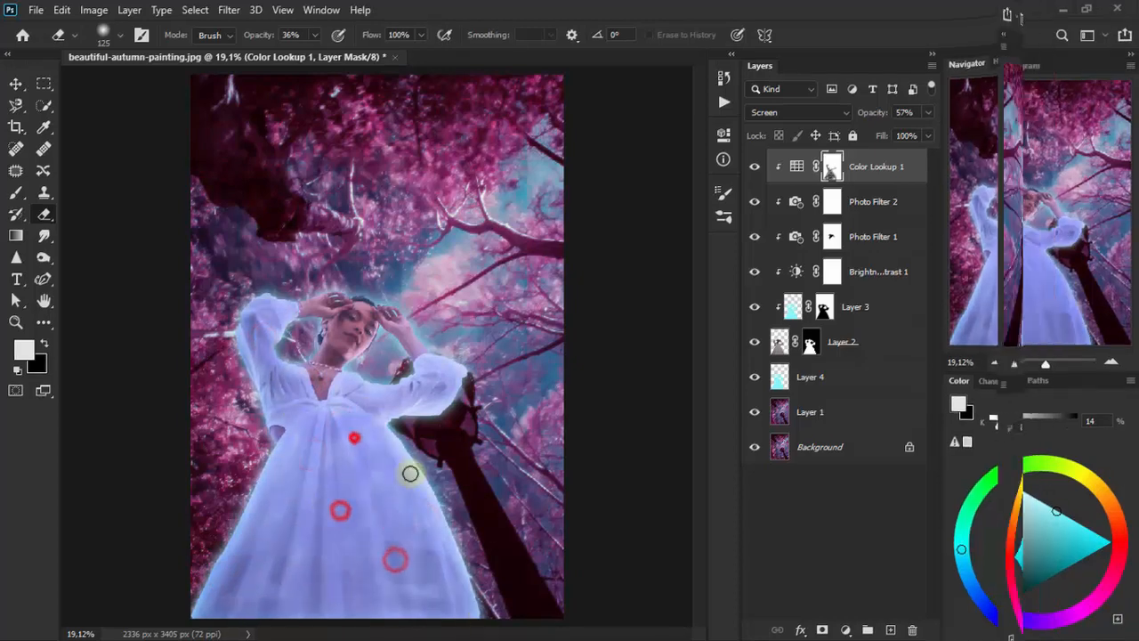
left_click_drag(387, 537, 349, 522)
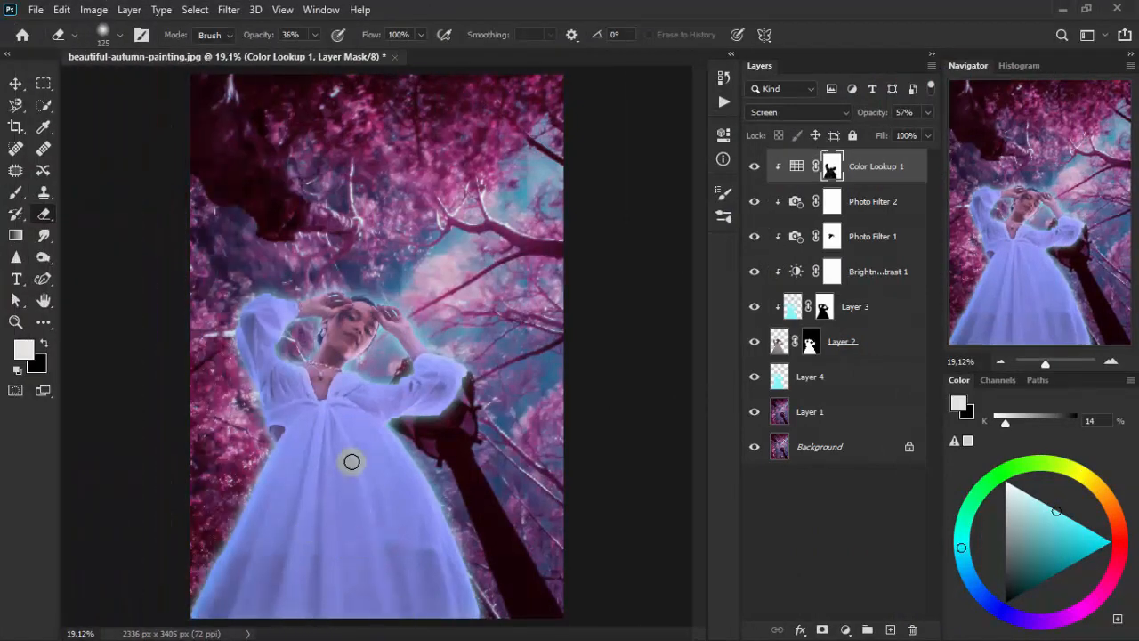
left_click(15, 83)
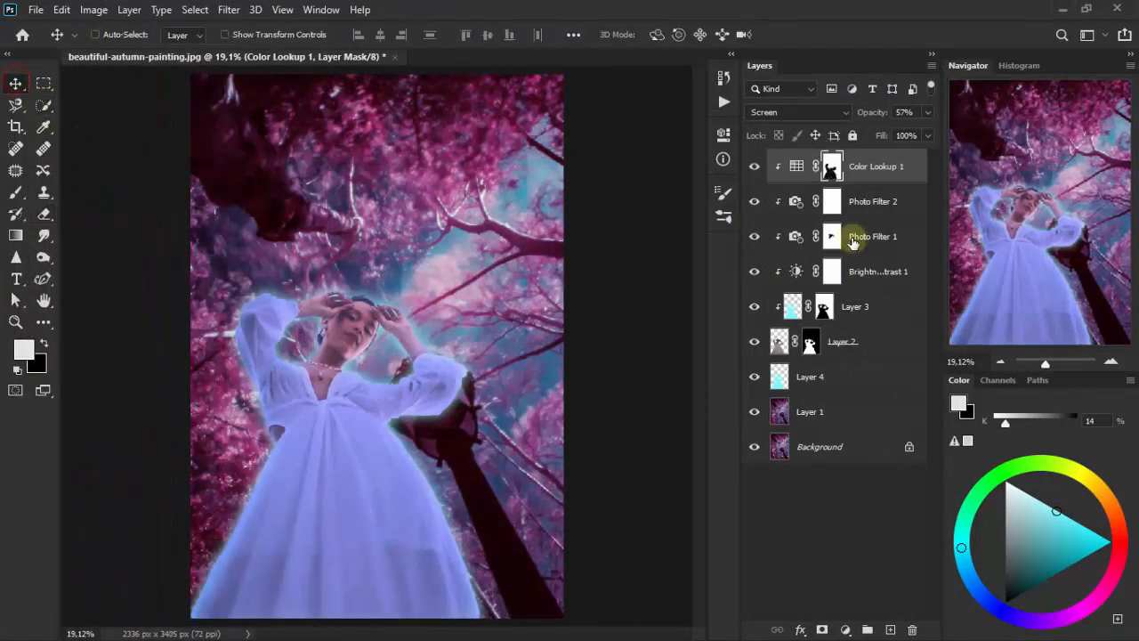
left_click(755, 166)
left_click(755, 167)
- Add a Hue/Saturation adjustment layer above the Color Lookup layer, clipped to Layer 2
left_click(848, 630)
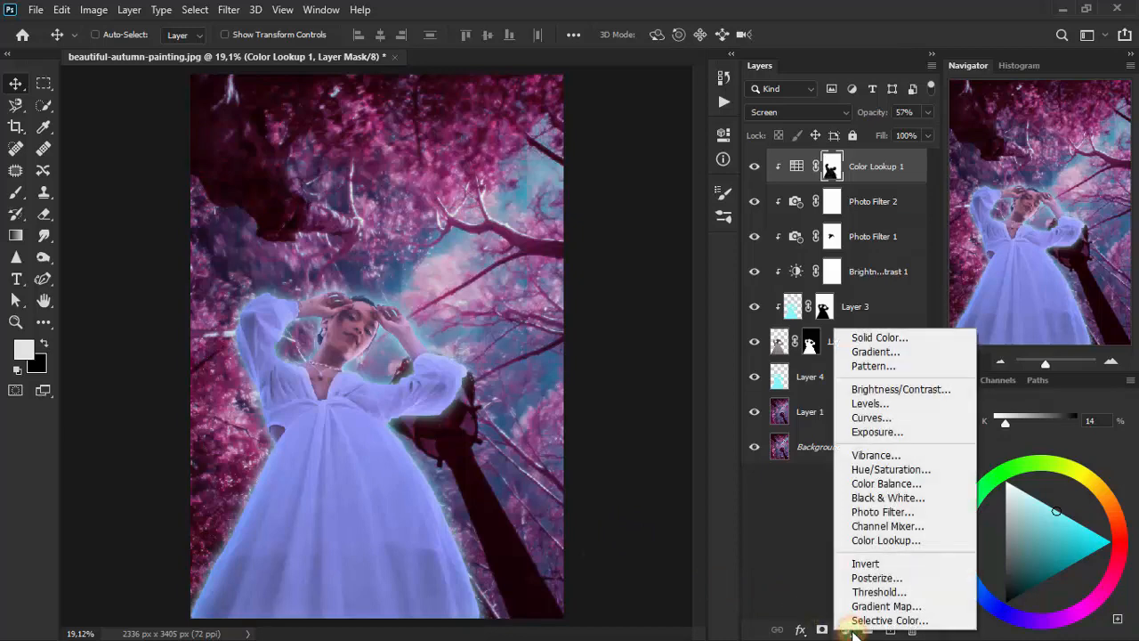
left_click(934, 469)
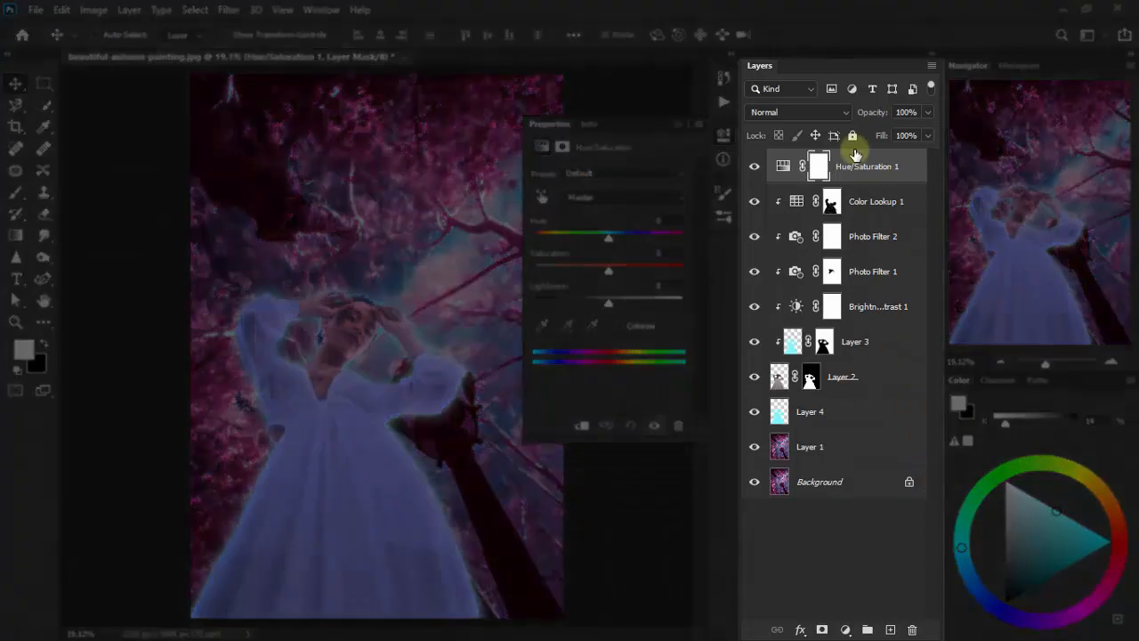
key("ctrl+alt+g")
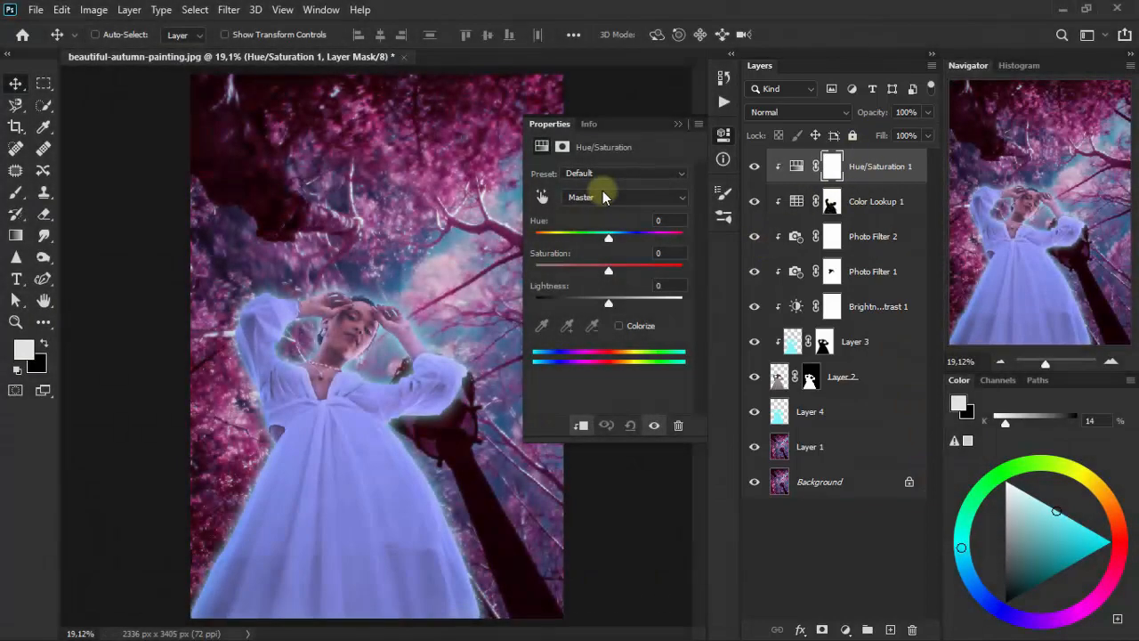
- Set the Reds of the Hue/Saturation layer to hue +9, saturation -86 and lightness +100
left_click(603, 196)
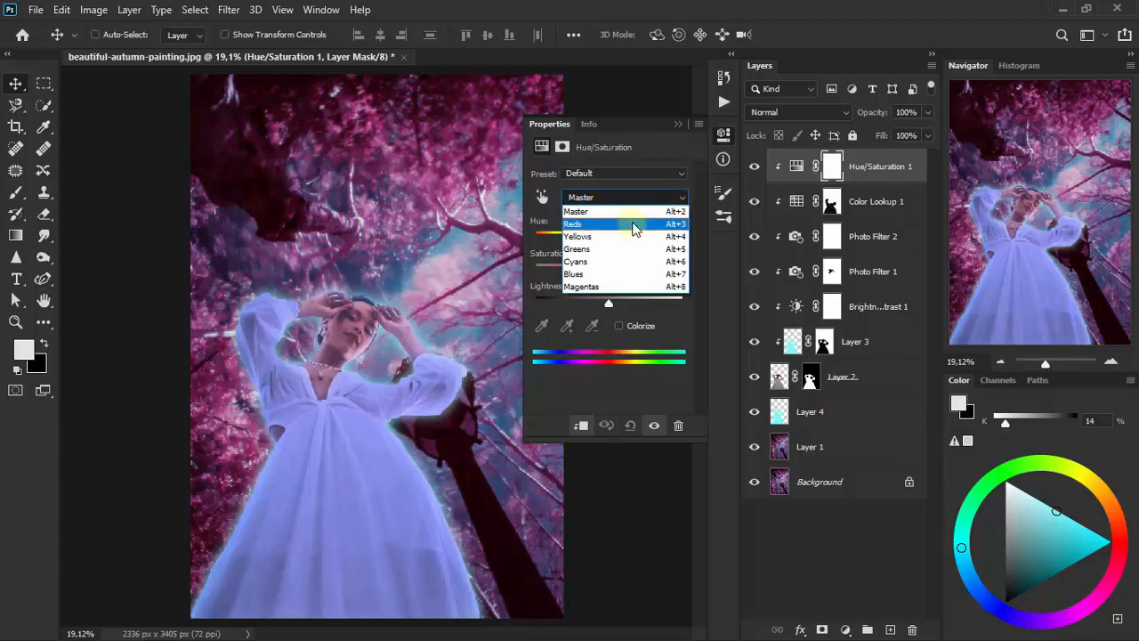
left_click(633, 227)
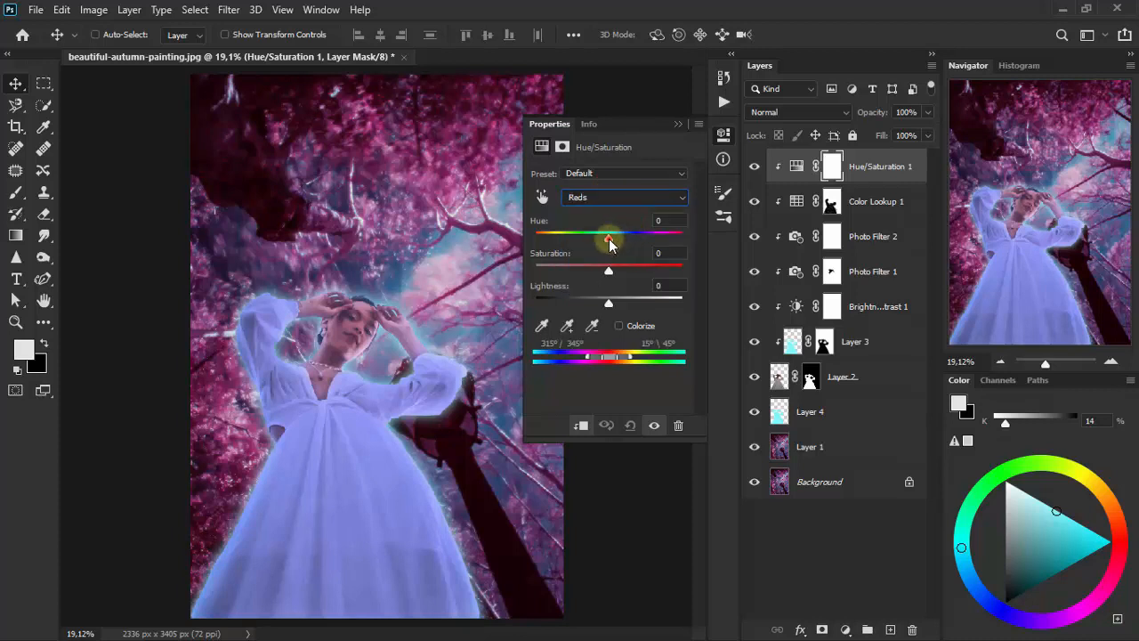
left_click(664, 221)
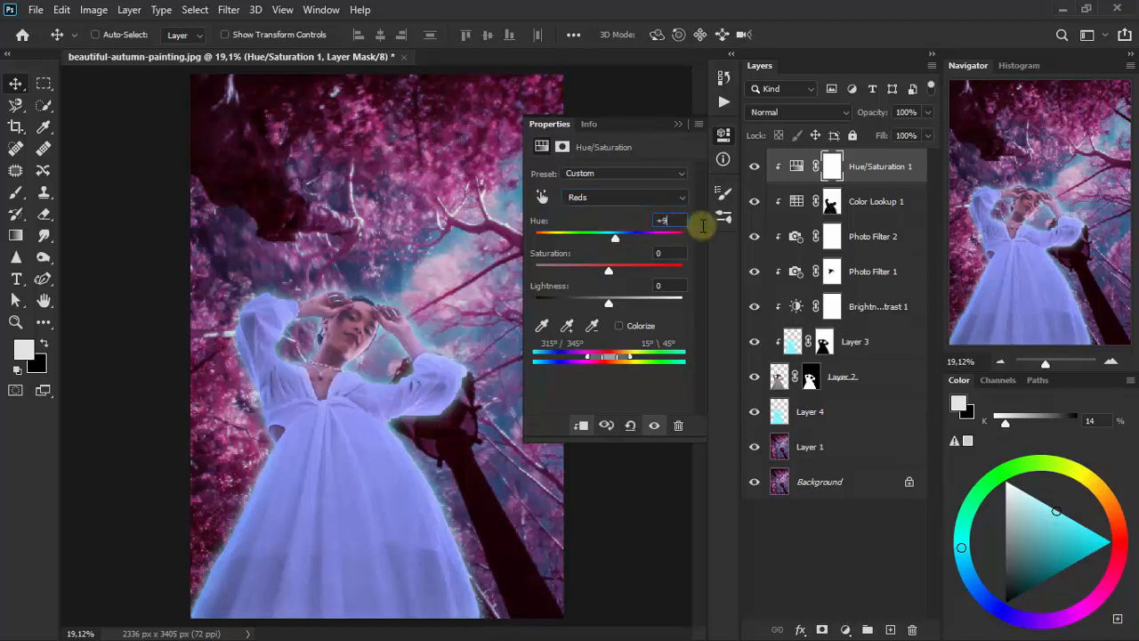
key("Return")
left_click_drag(606, 270, 578, 270)
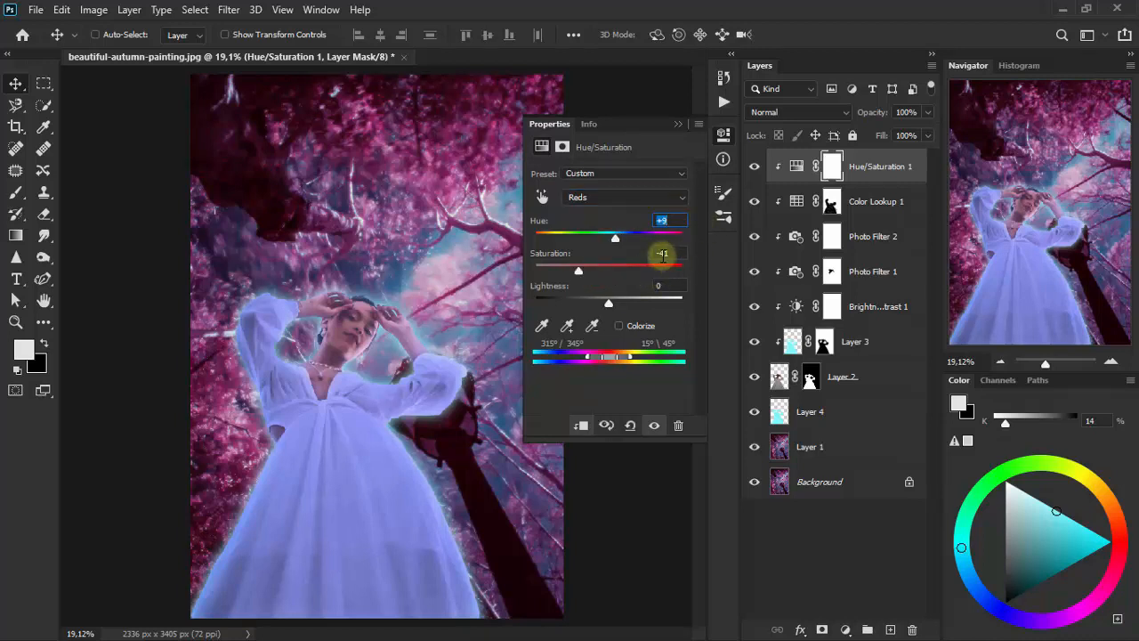
left_click(662, 254)
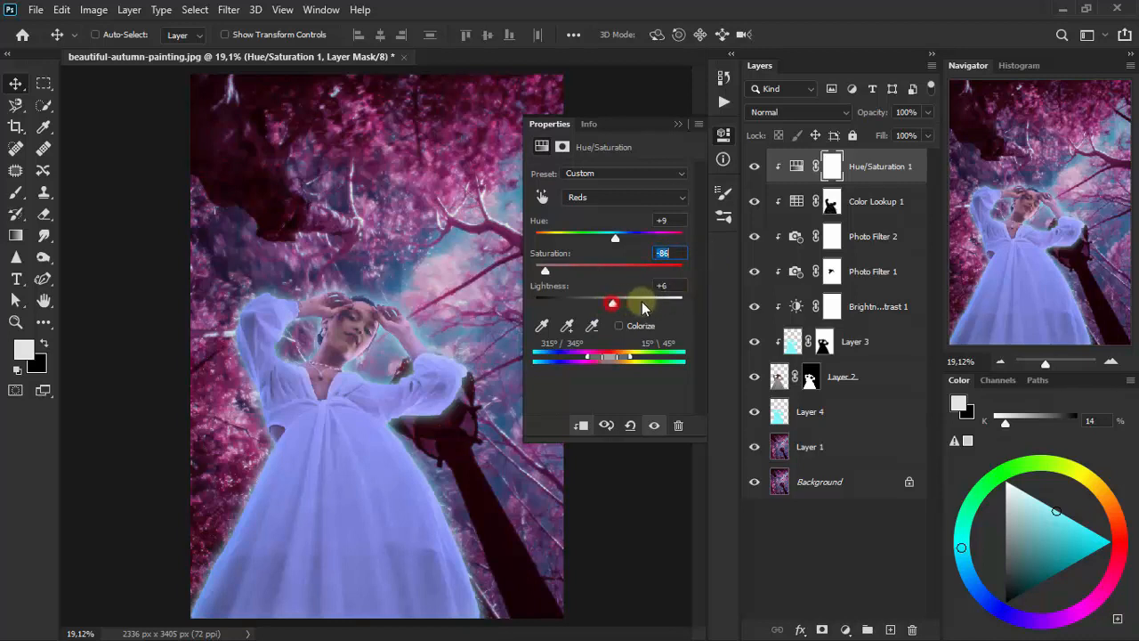
left_click_drag(642, 302, 738, 312)
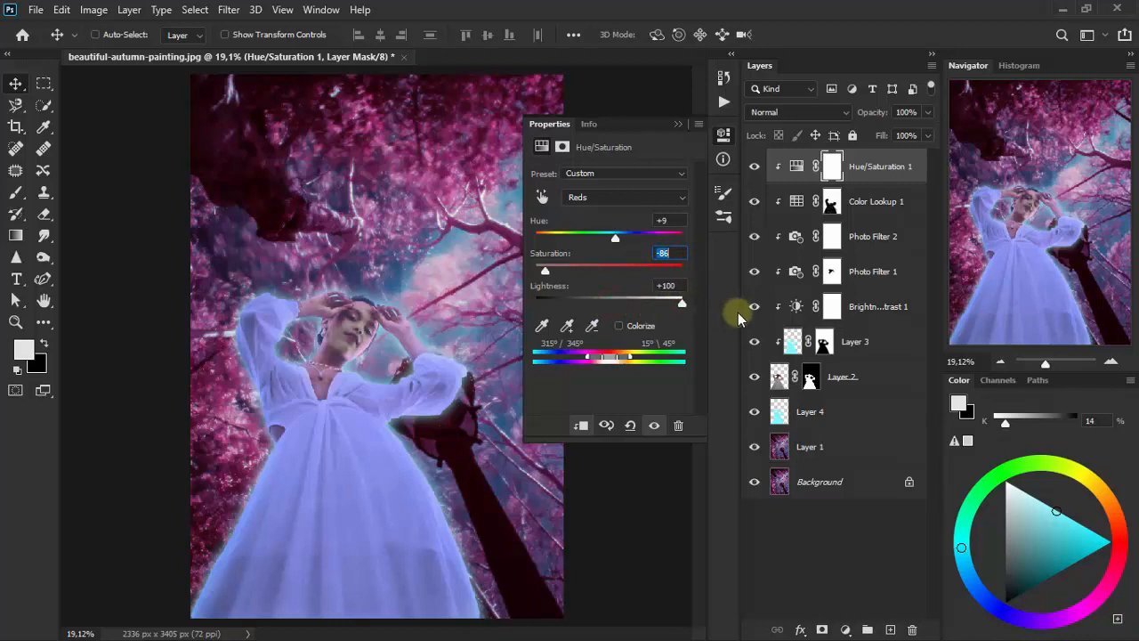
left_click(680, 125)
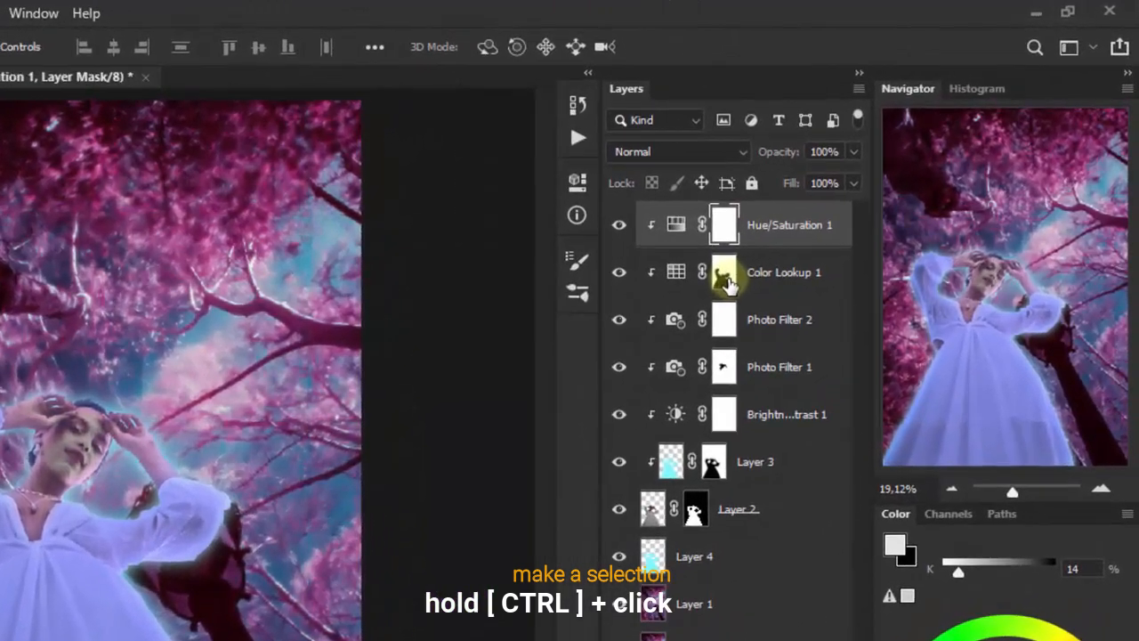
- Load the Color Lookup mask as a selection, invert it, clear that dress area from the Hue/Saturation mask and deselect
left_click(750, 259, "ctrl")
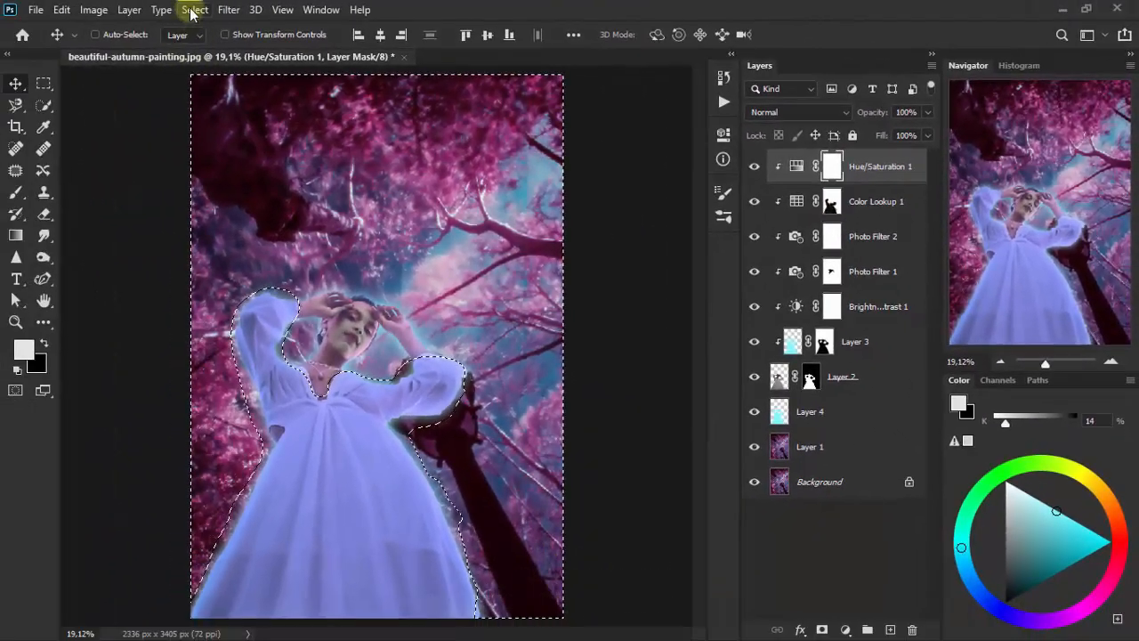
left_click(192, 9)
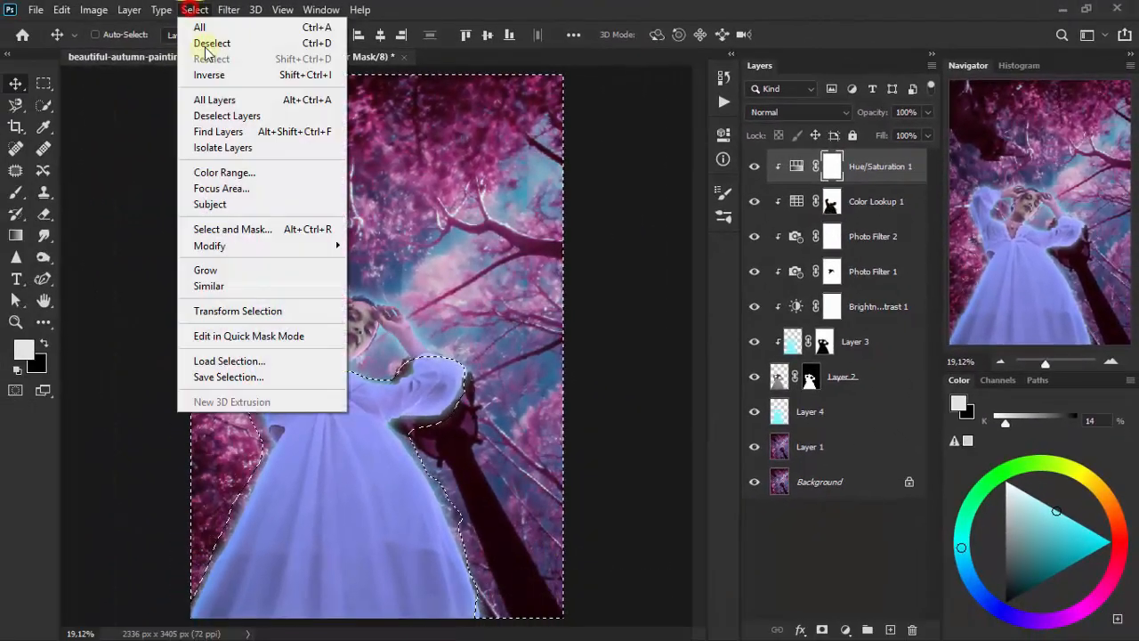
left_click(257, 75)
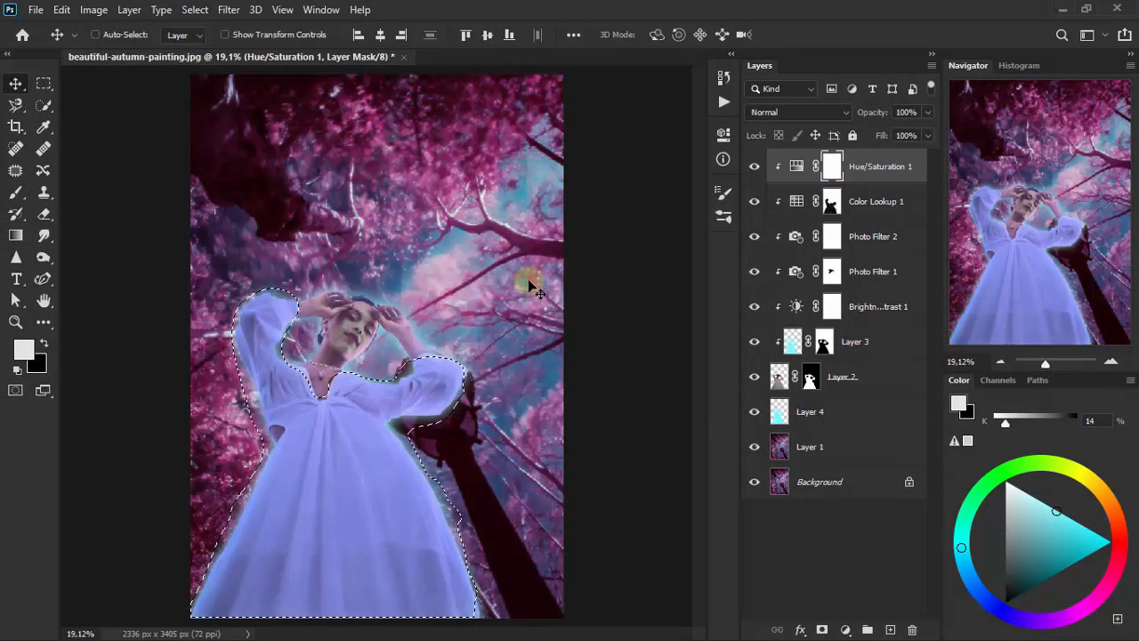
key("Delete")
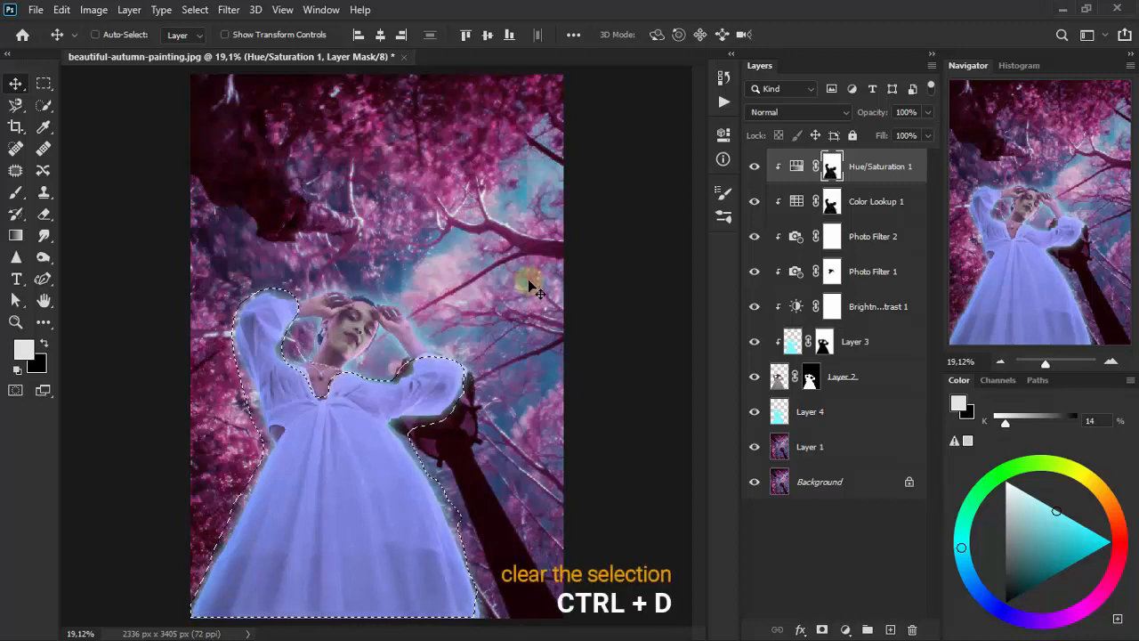
key("ctrl+d")
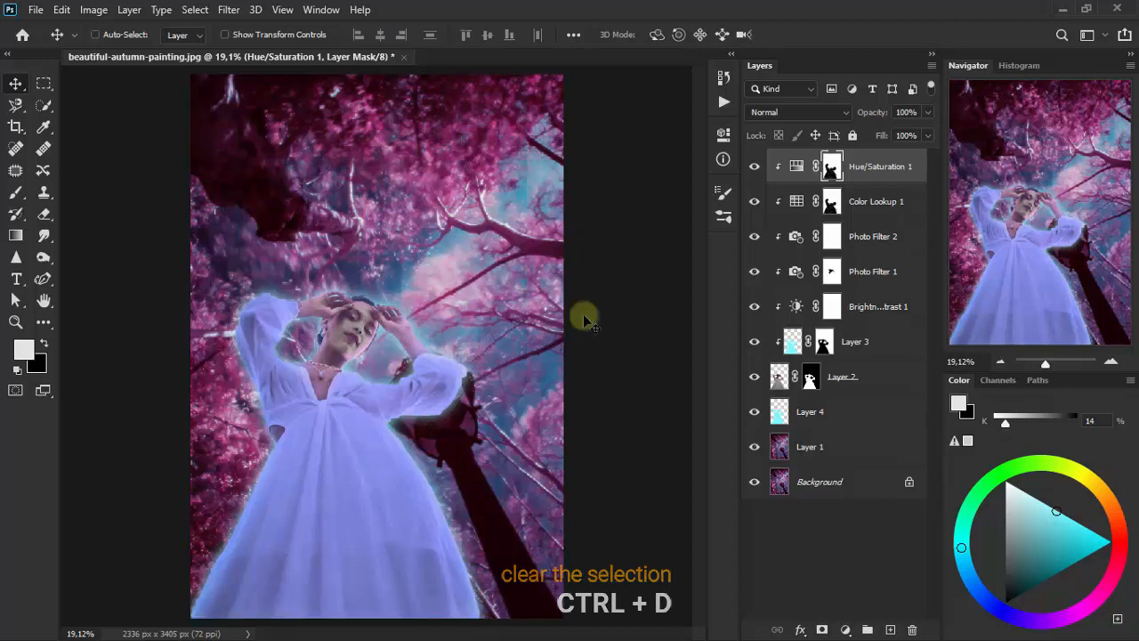
- Set the Hue/Saturation layer's blending mode to Screen and its opacity to 51%, then compare with the layer hidden
left_click(790, 113)
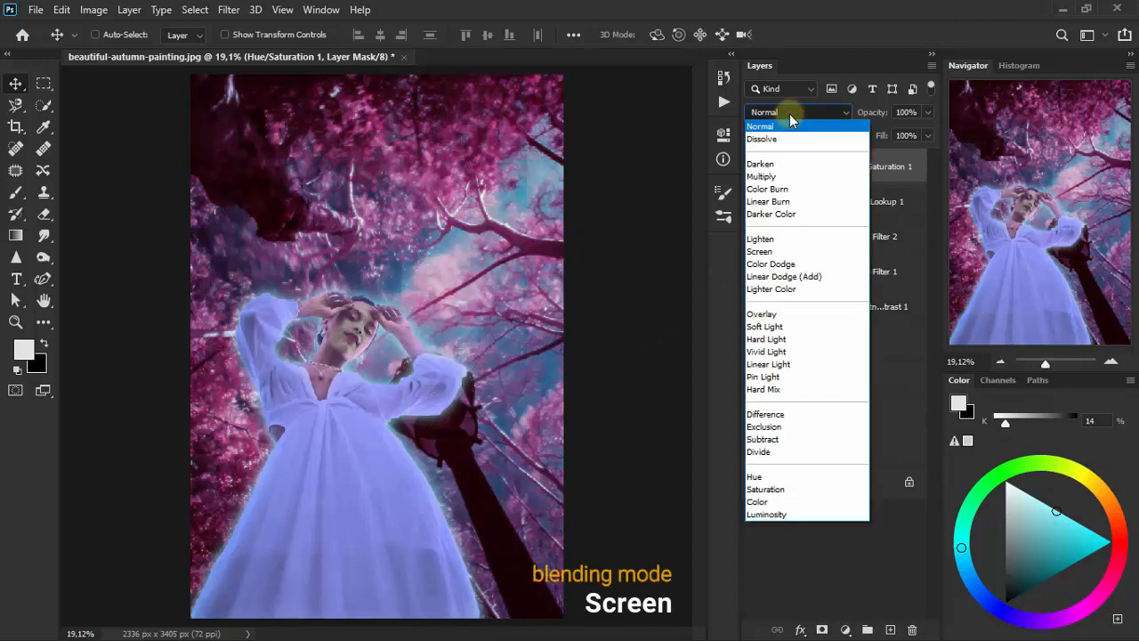
left_click(810, 254)
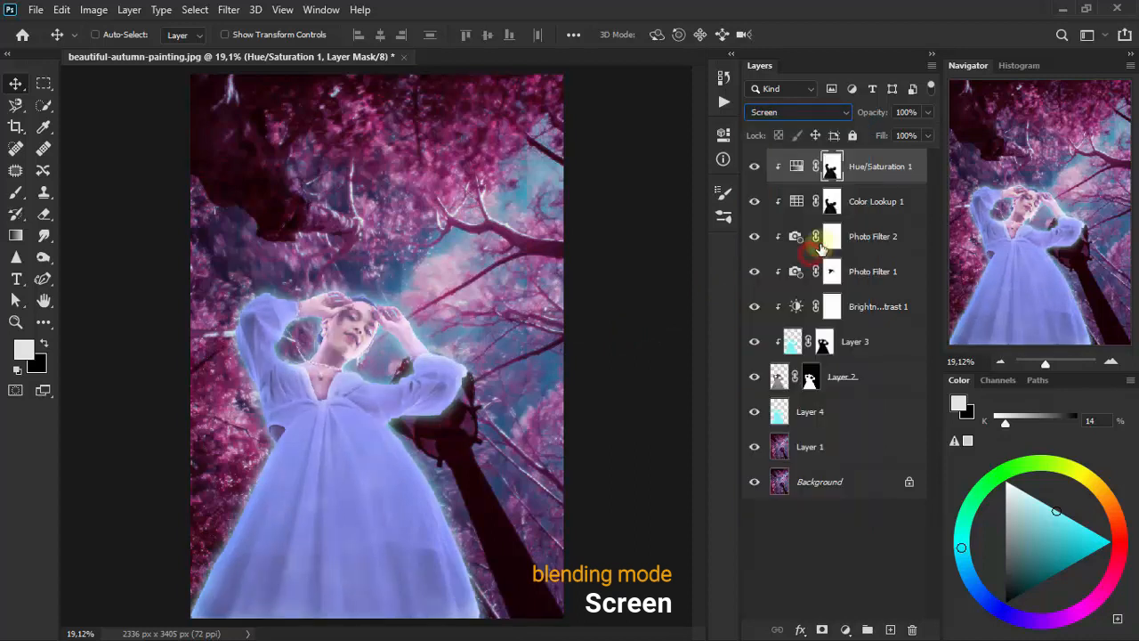
left_click(928, 114)
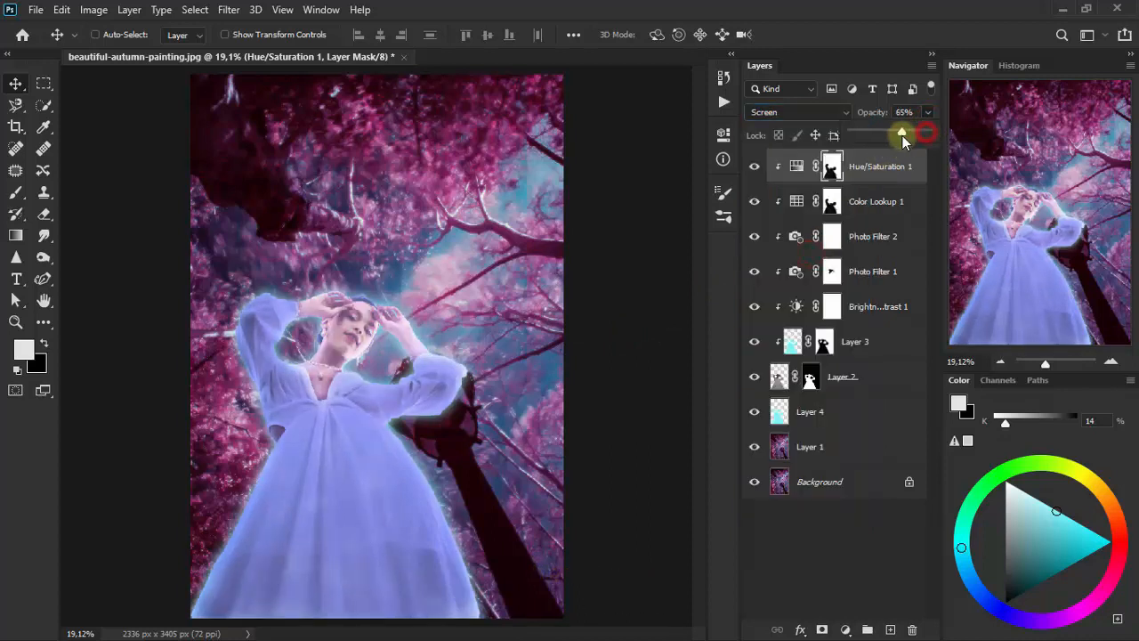
left_click_drag(904, 113, 872, 113)
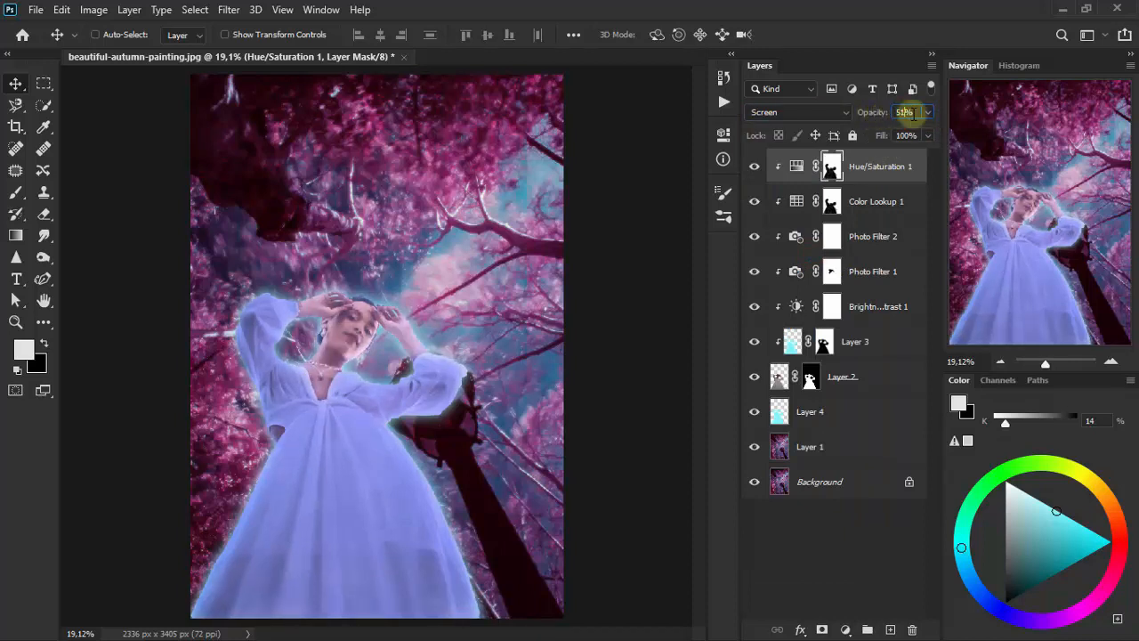
left_click(913, 111)
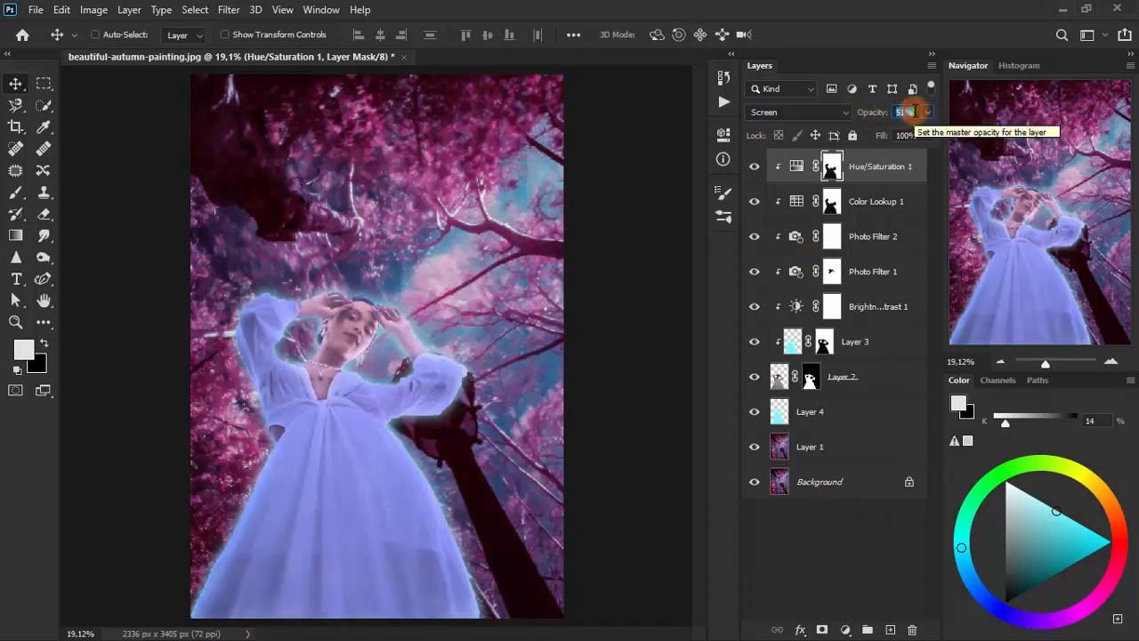
left_click(754, 167)
left_click(755, 168)
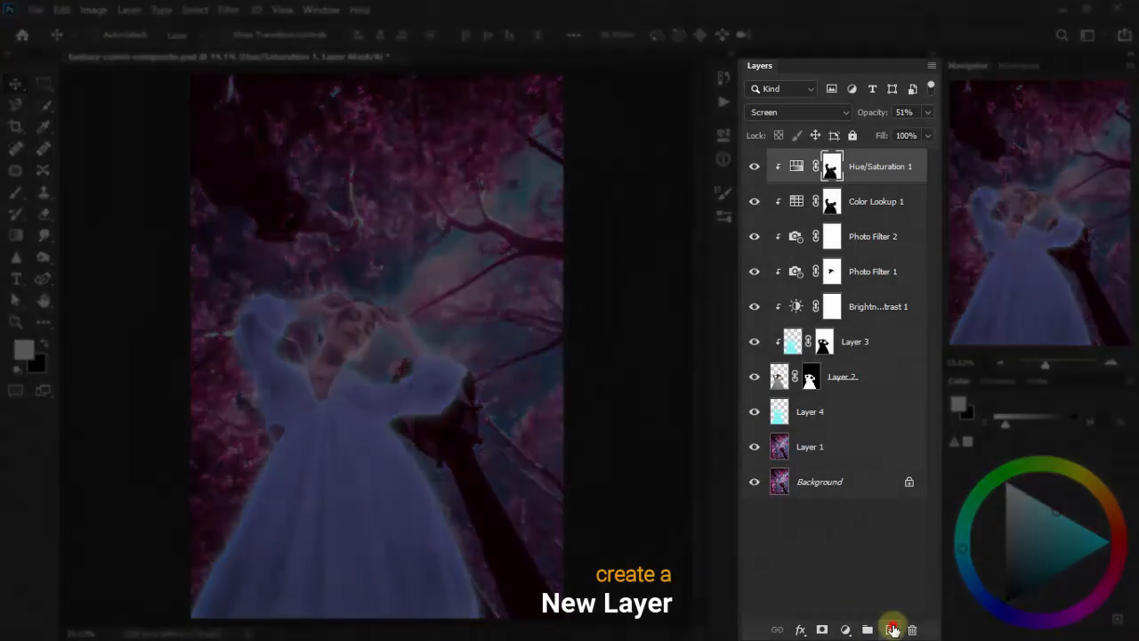
- Create a new layer above the Hue/Saturation layer and set the foreground color to 90bbdf
left_click(890, 630)
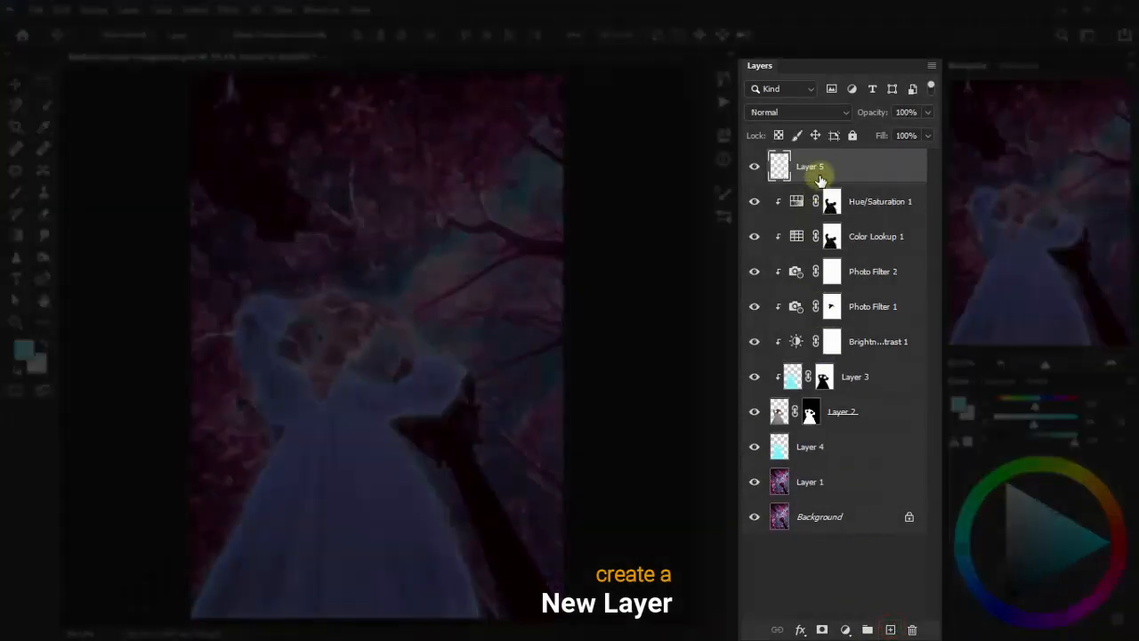
left_click(23, 350)
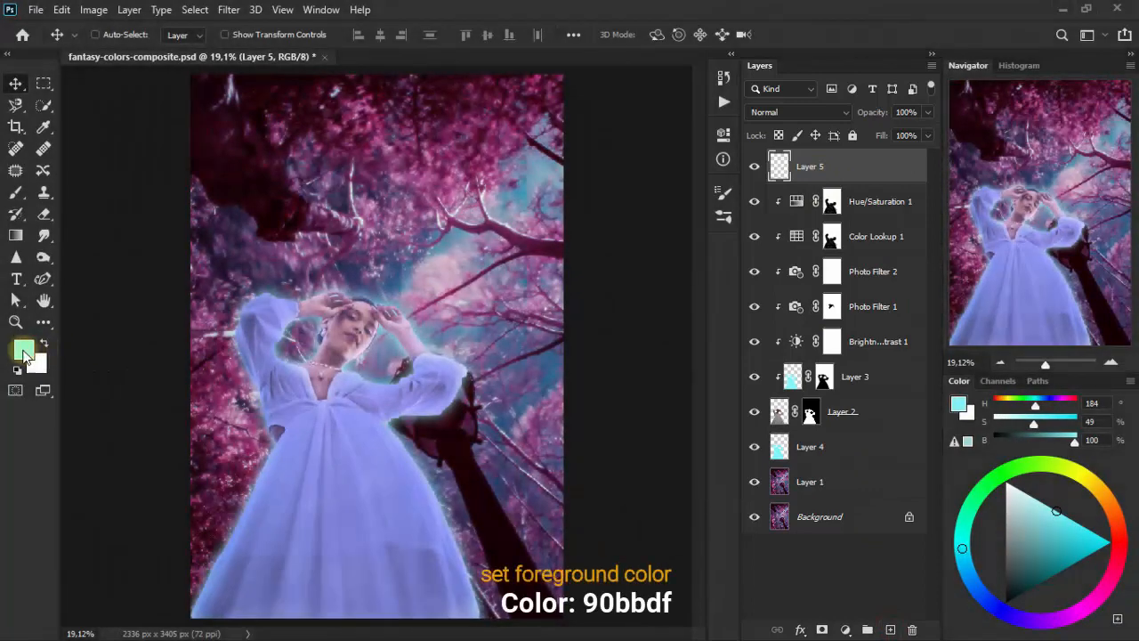
left_click(24, 351)
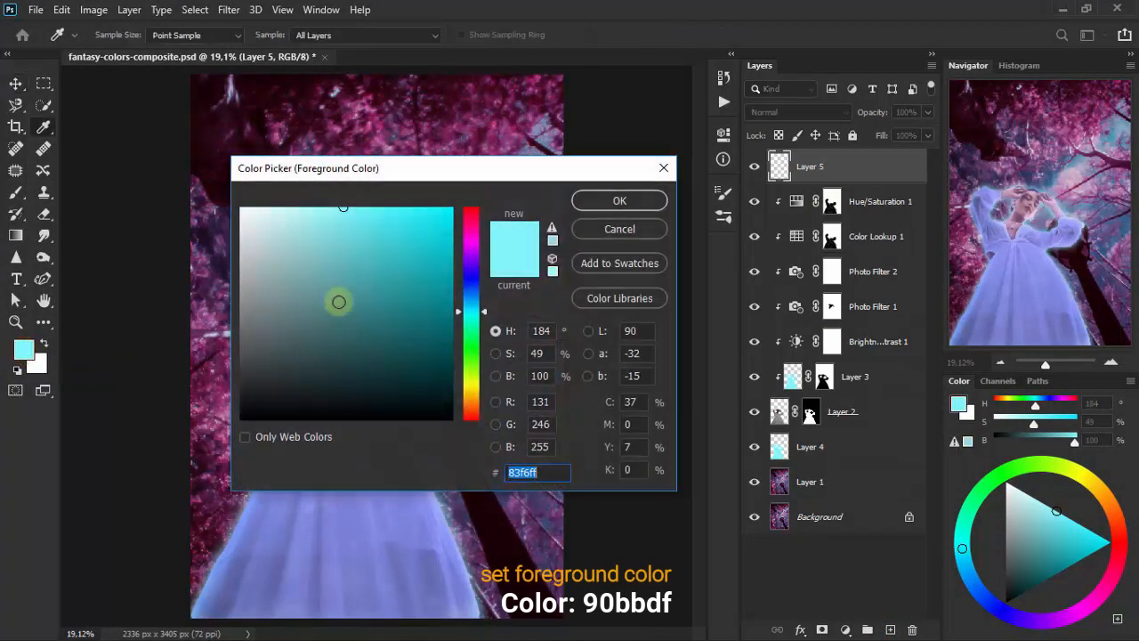
type("90bbdf")
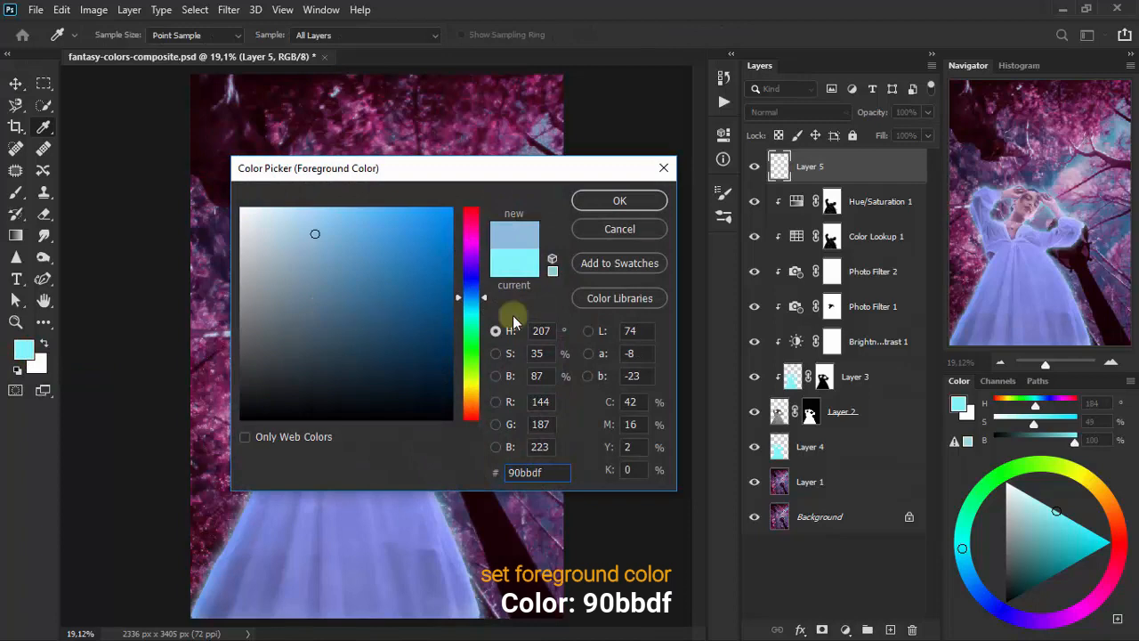
left_click(642, 200)
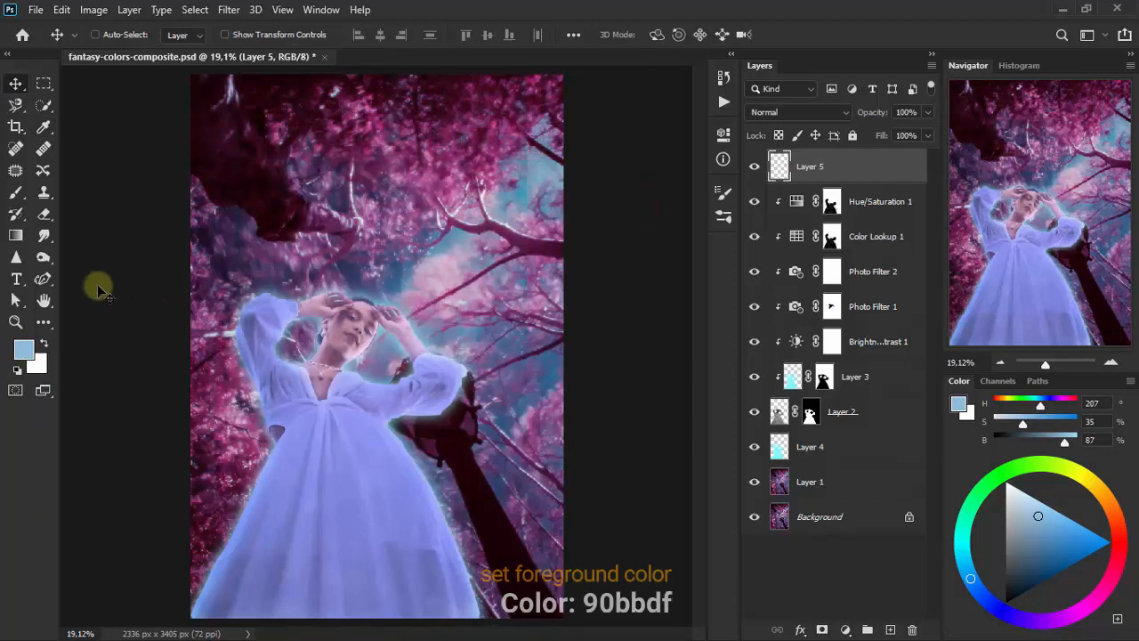
- Draw a solid light-blue circle over the woman's face on Layer 5 with the Ellipse tool
left_click(43, 324)
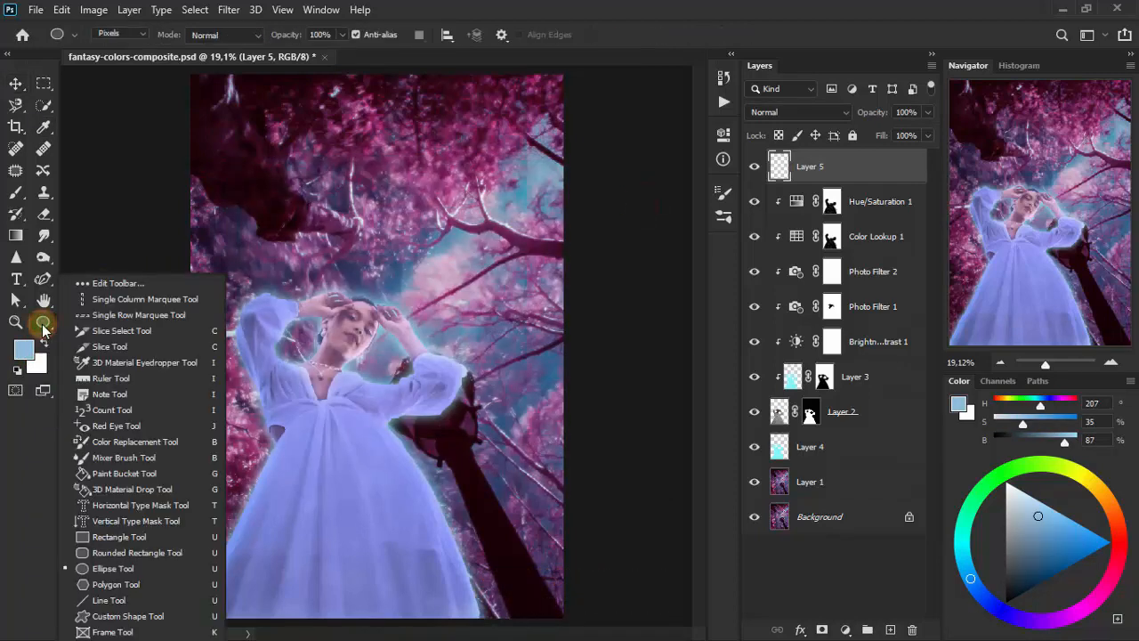
left_click(194, 566)
left_click_drag(379, 329, 440, 552)
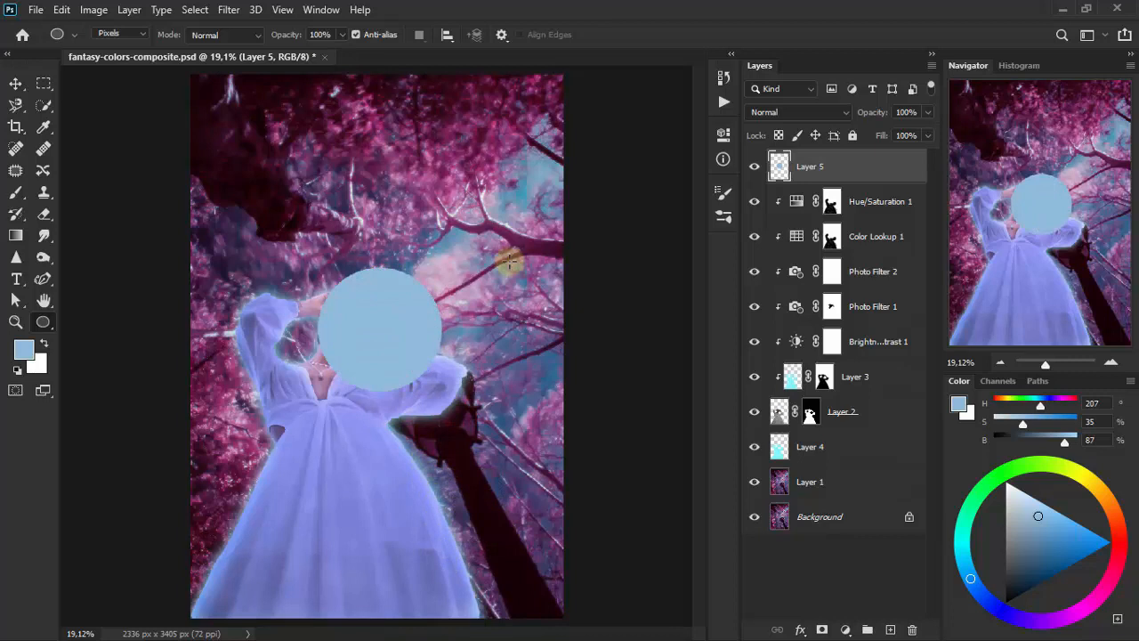
- Free-transform the blue circle without locked proportions into an upright oval, about 95% wide and 118% high
key("ctrl+t")
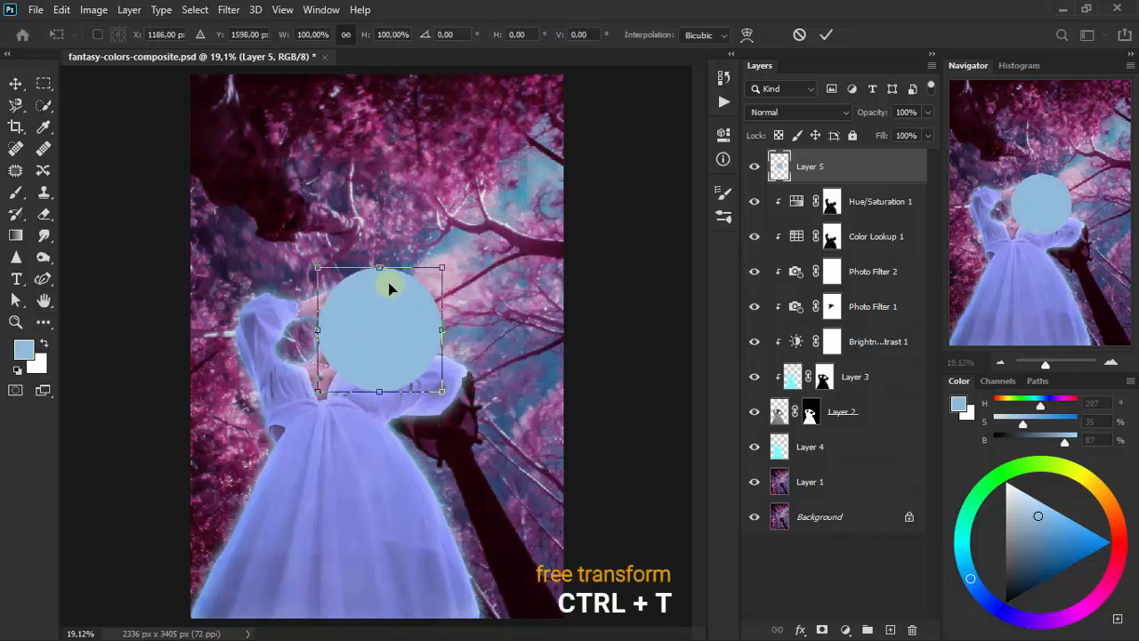
left_click_drag(382, 272, 381, 254)
left_click(347, 34)
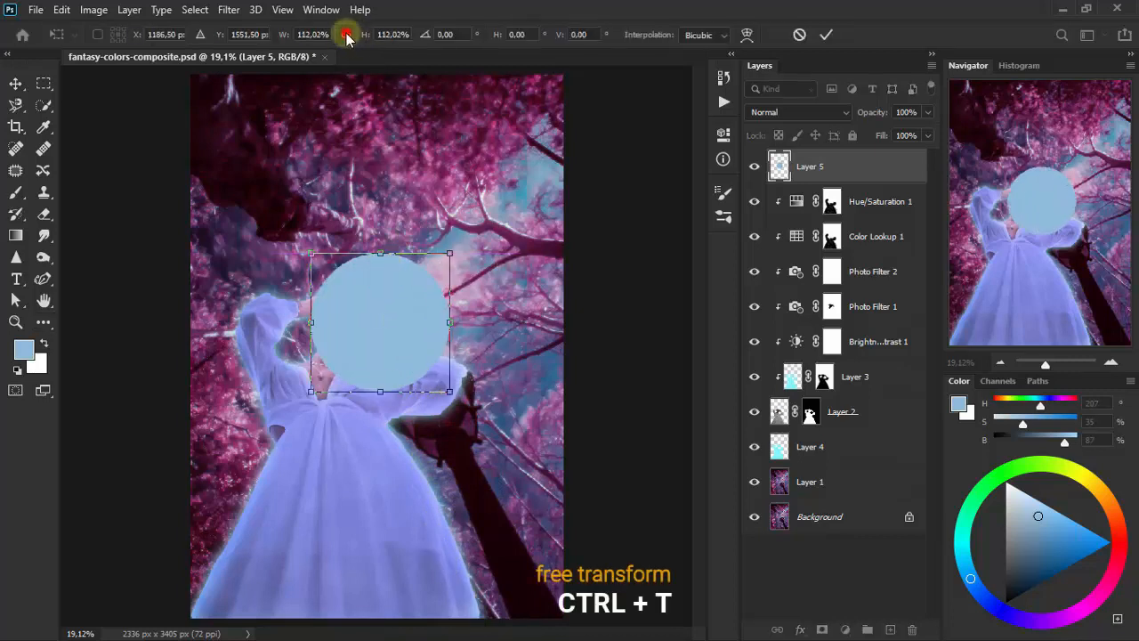
left_click_drag(375, 392, 376, 420)
left_click_drag(450, 337, 436, 336)
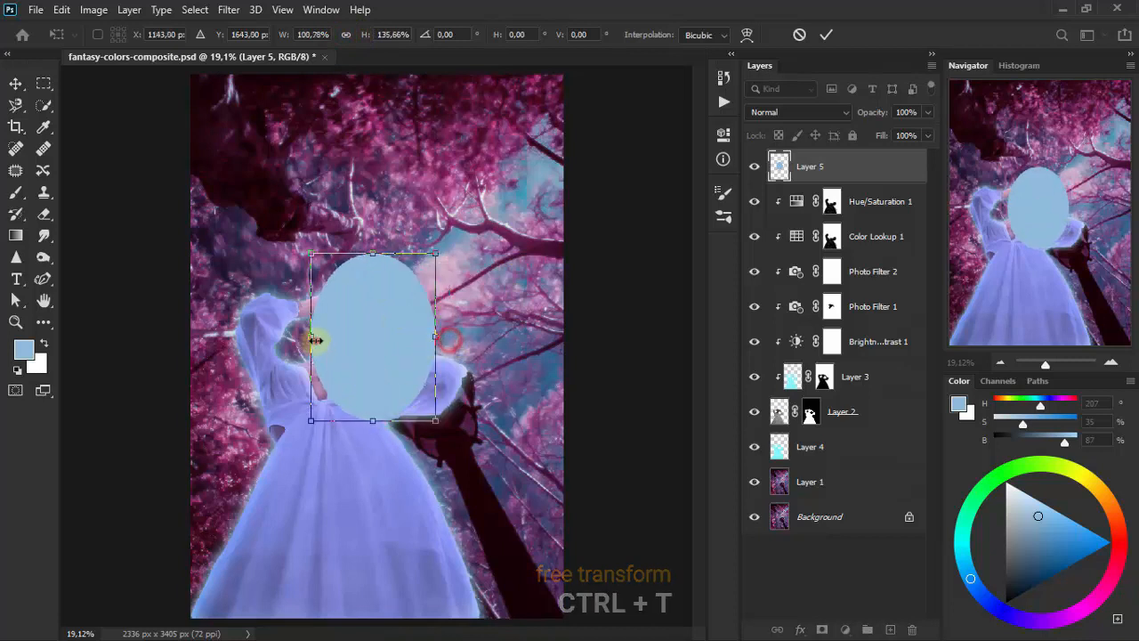
left_click_drag(312, 336, 317, 337)
left_click_drag(377, 258, 376, 276)
- Move the blue oval up so it sits centered just above the woman's head, and apply the transform
left_click_drag(378, 325, 387, 235)
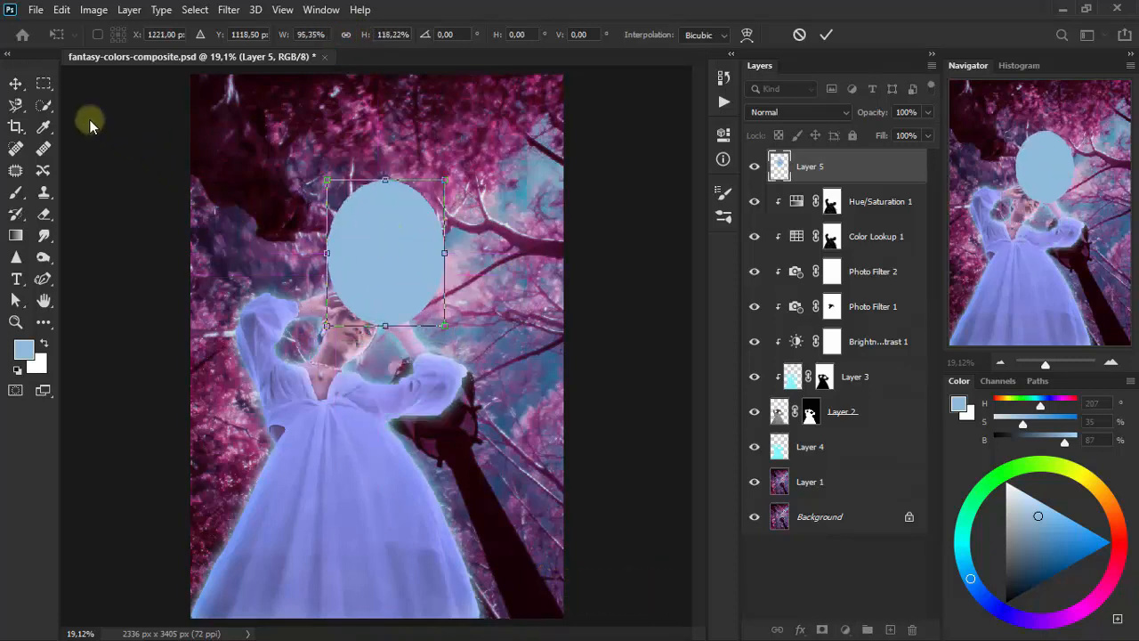
left_click(12, 86)
left_click_drag(378, 280, 347, 278)
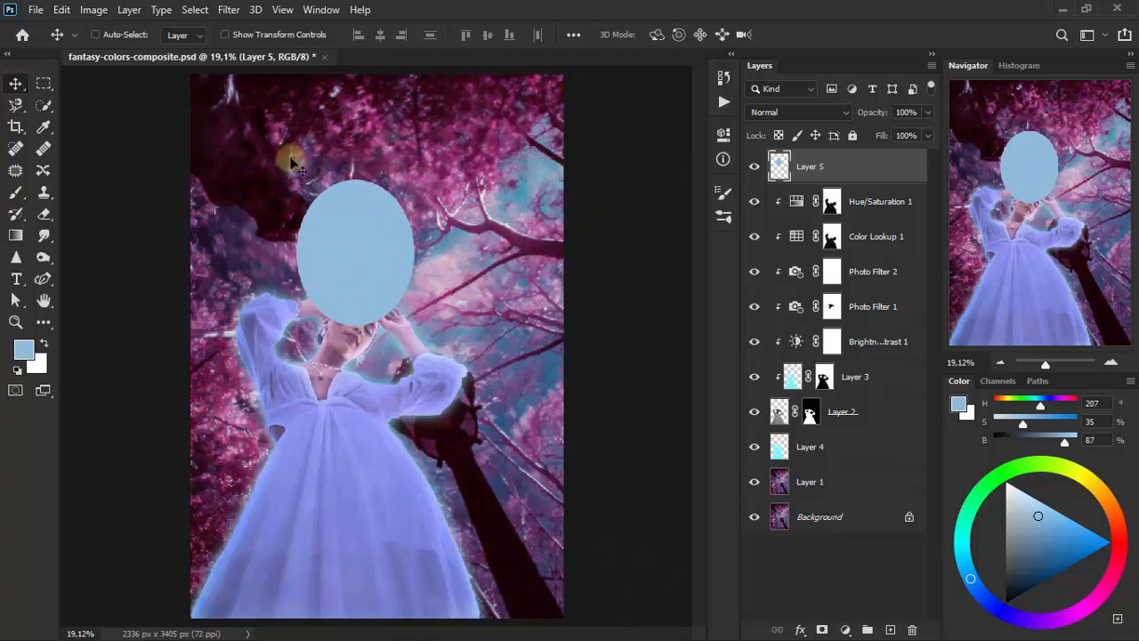
- Apply a Gaussian Blur with a radius of 240.1 pixels to the blue oval on Layer 5
left_click(227, 10)
mouse_move(323, 196)
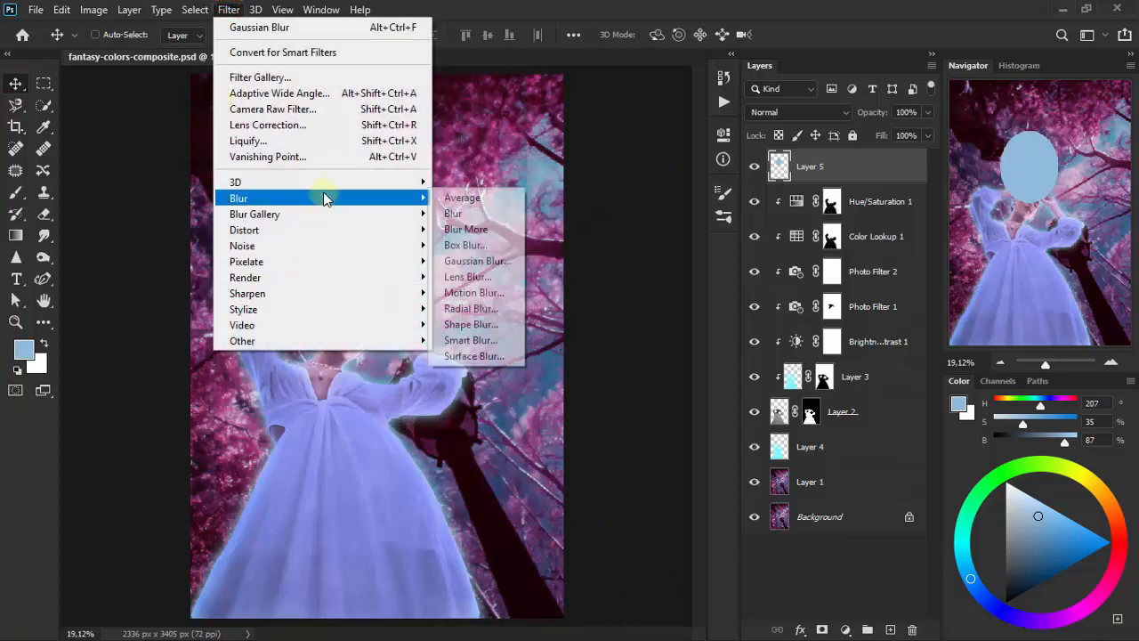
left_click(496, 262)
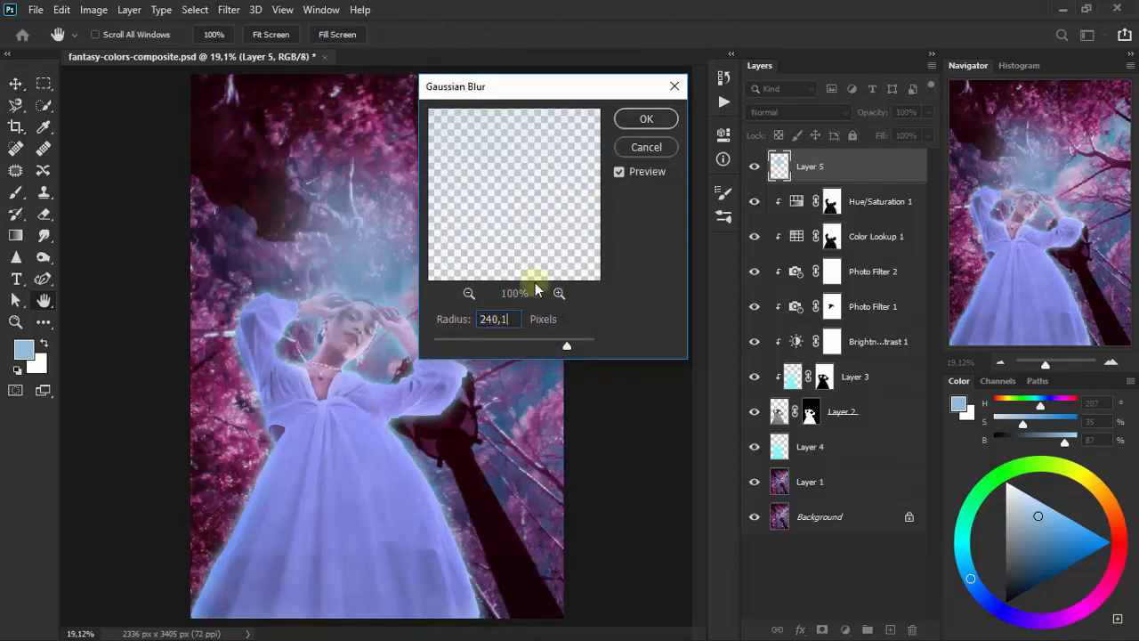
left_click(648, 118)
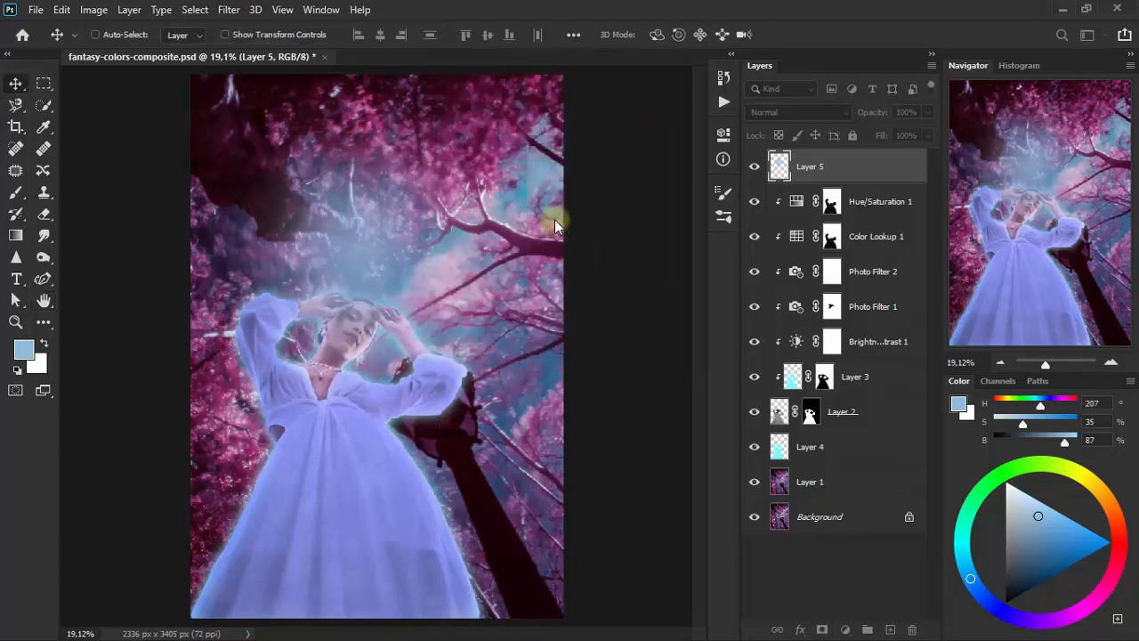
- Set Layer 5's blending mode to Hard Light, then compare the image with the layer hidden
left_click(795, 114)
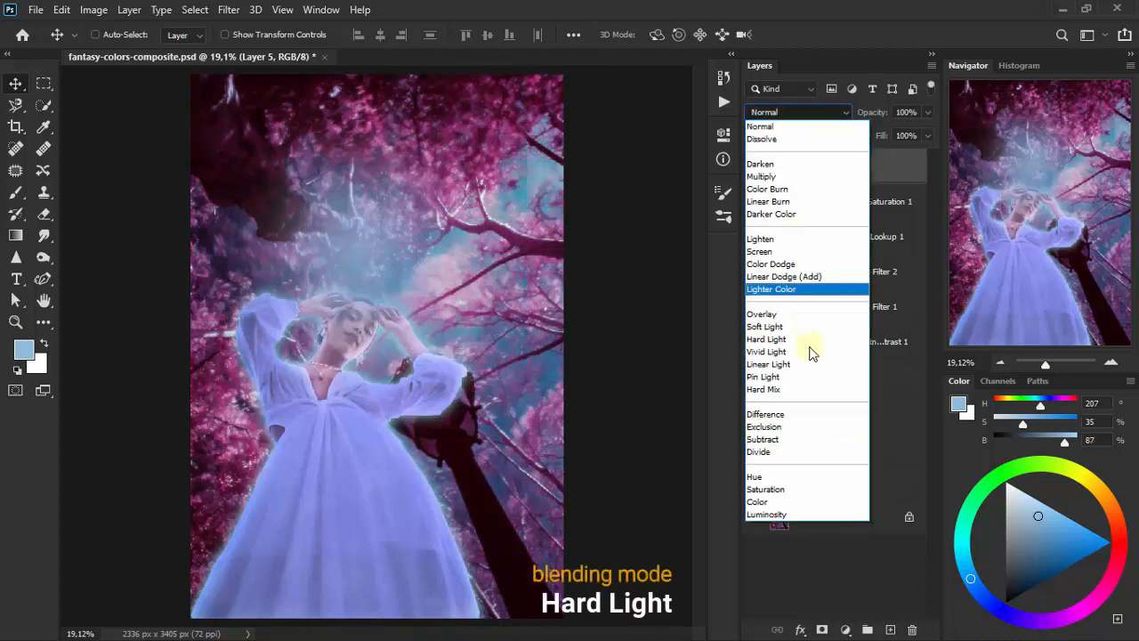
left_click(815, 341)
left_click(754, 167)
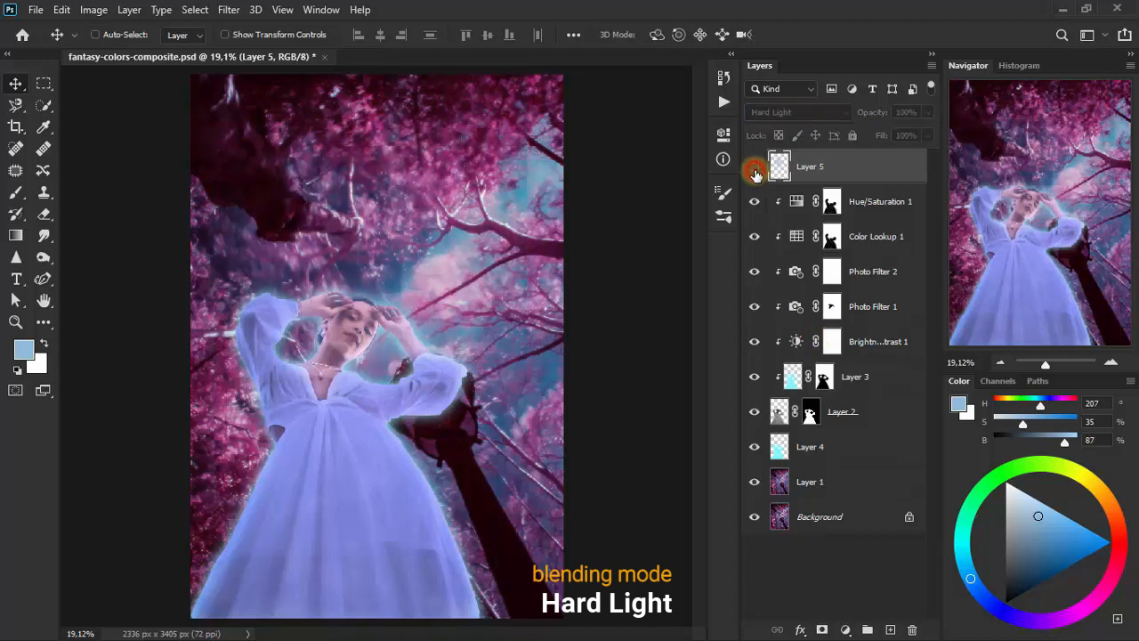
left_click(754, 168)
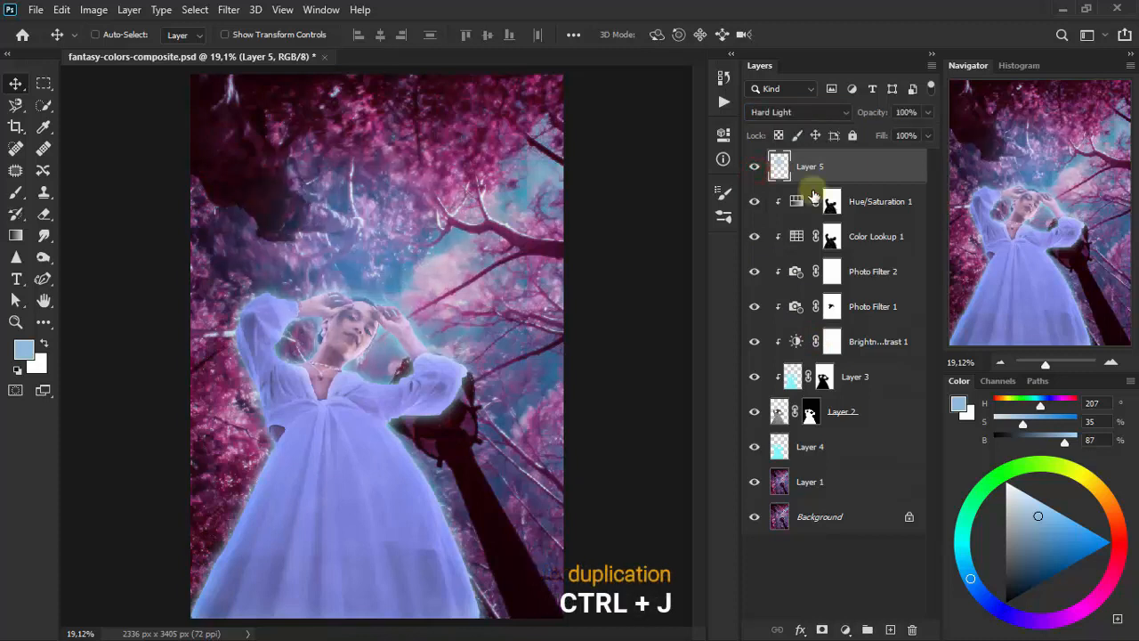
- Duplicate Layer 5 and move the copied glow down over the dark tree trunk beside the dress
key("ctrl+j")
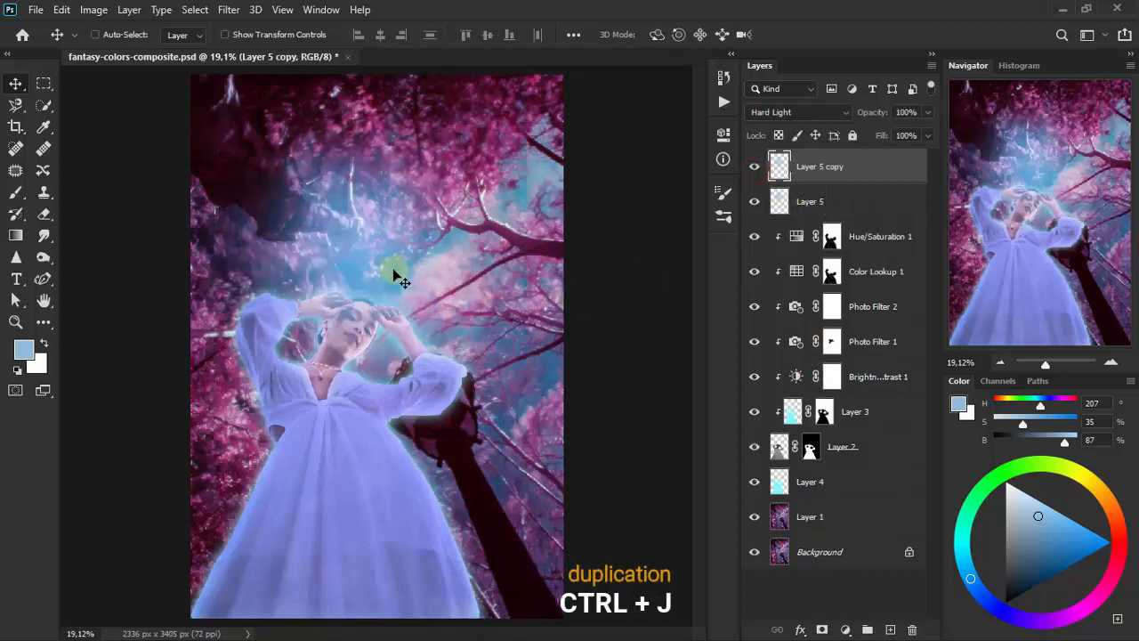
left_click_drag(397, 277, 500, 449)
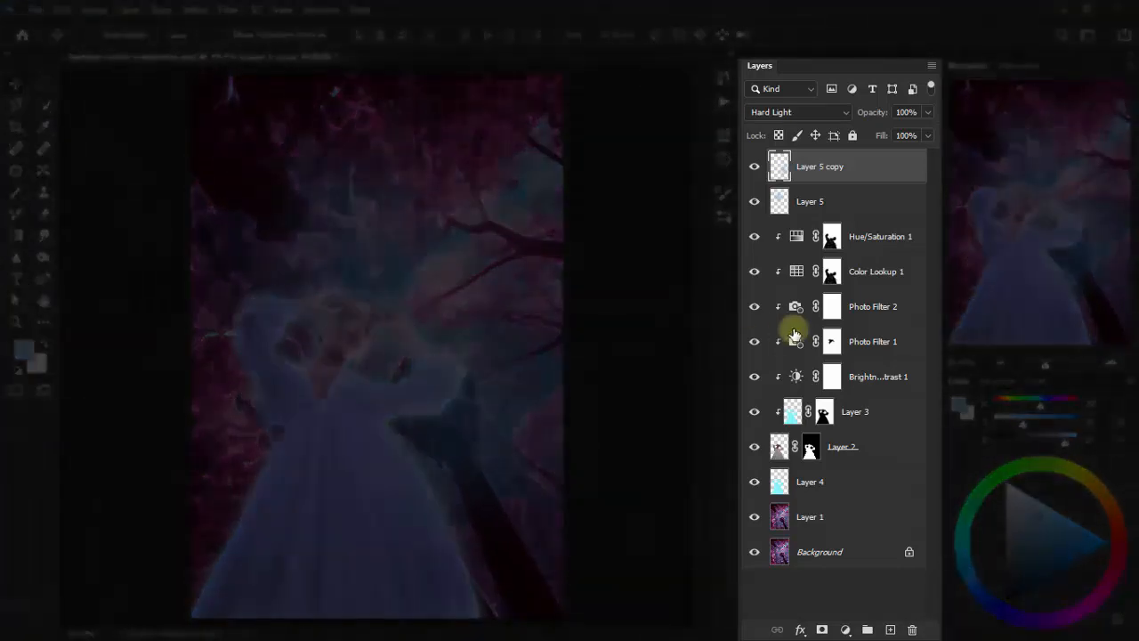
- Reorder Layer 5 and Layer 5 copy so both glow layers sit between Layer 4 and Layer 1
left_click(858, 202)
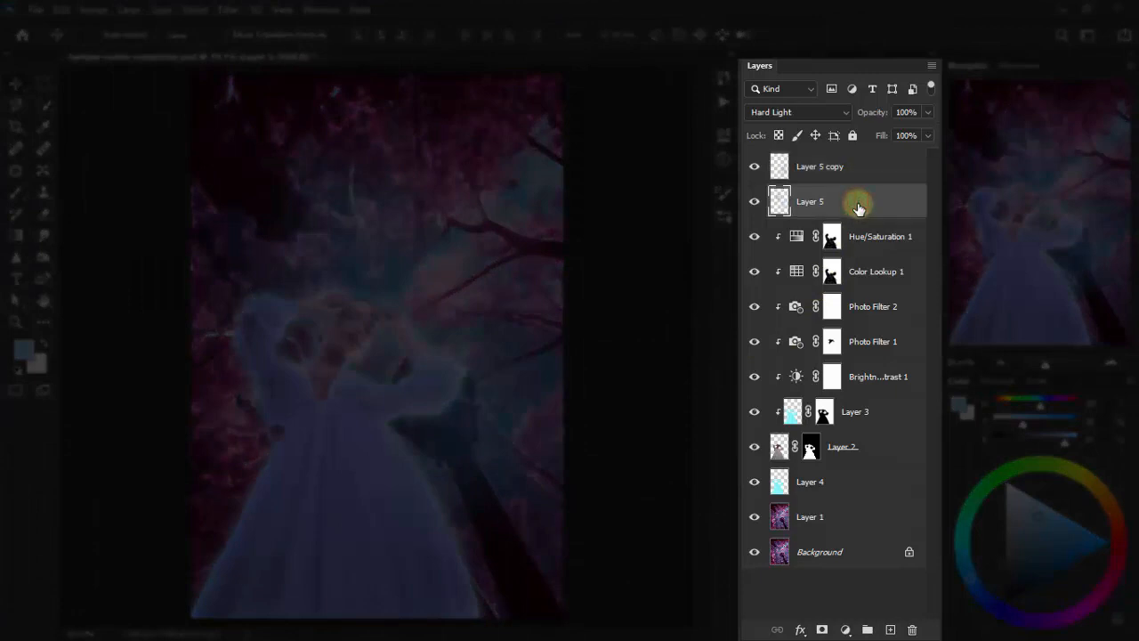
left_click_drag(858, 208, 853, 488)
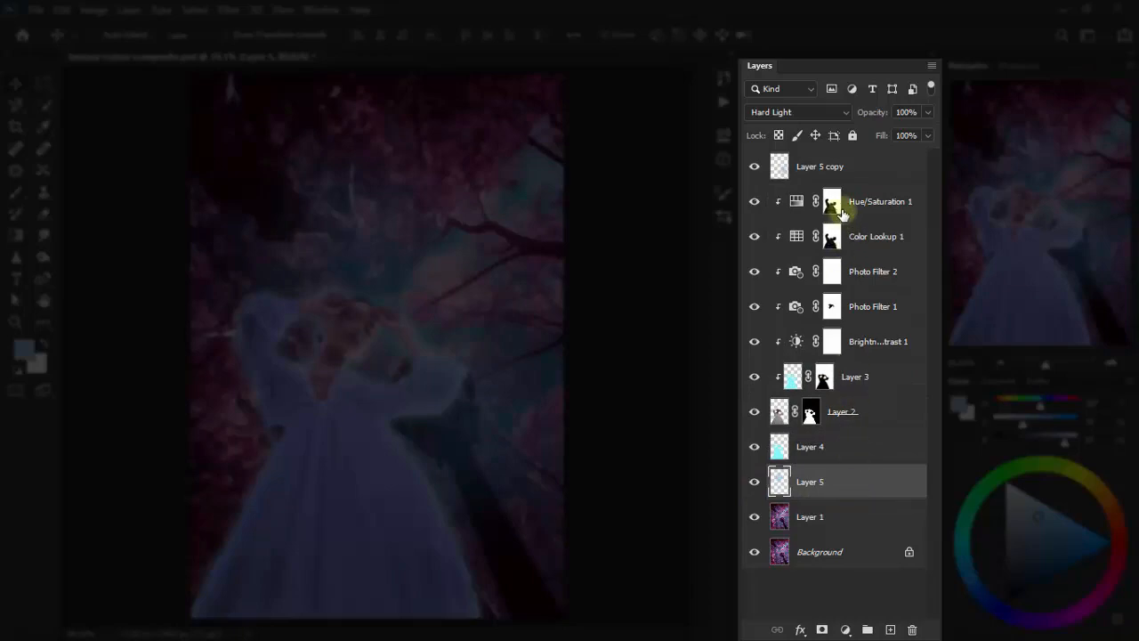
left_click_drag(849, 177, 847, 460)
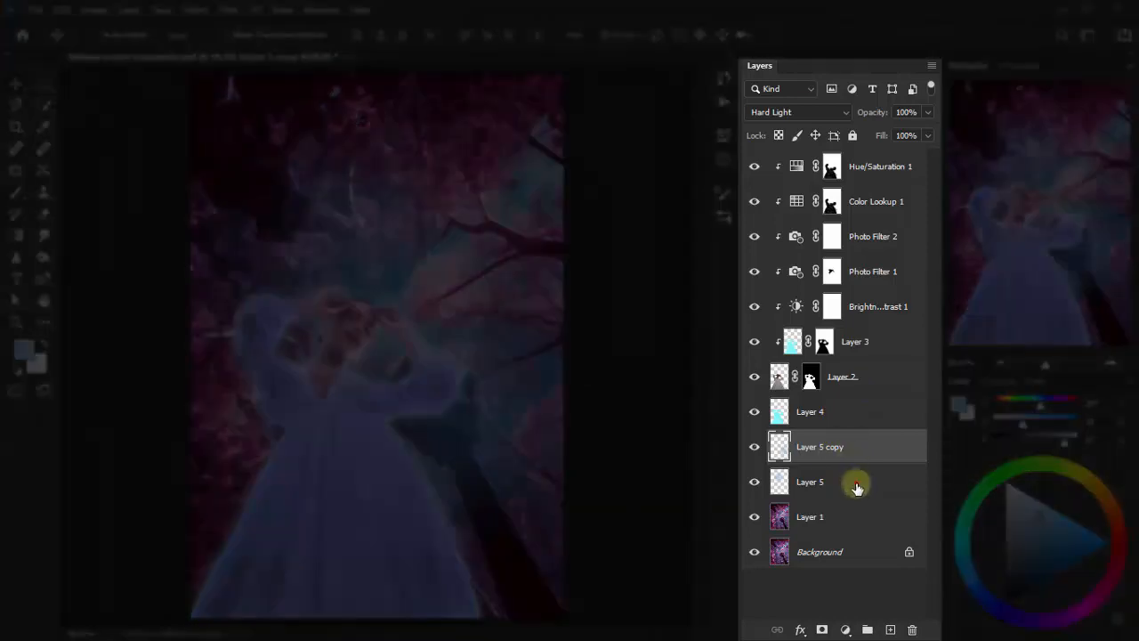
- Duplicate Layer 5 again, beneath Layer 5 copy
left_click(856, 484)
key("ctrl+j")
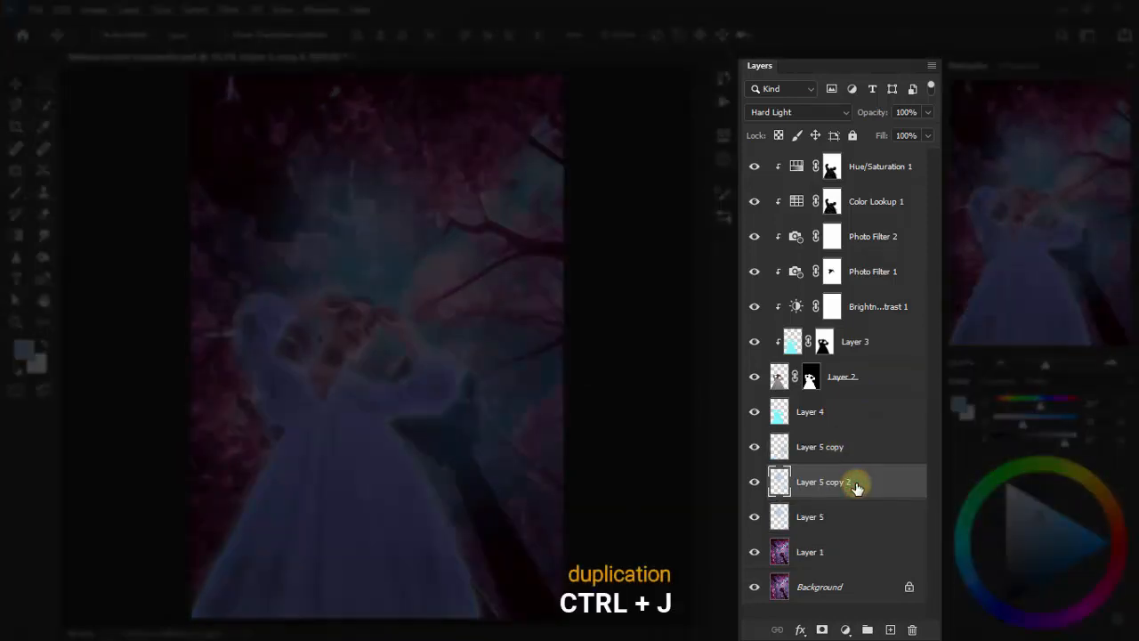
- Bring Layer 5 copy 2 to the top of the layer stack and stretch its glow to about 120% height over the dress's lower left side
left_click_drag(856, 483, 832, 169)
left_click_drag(371, 258, 243, 501)
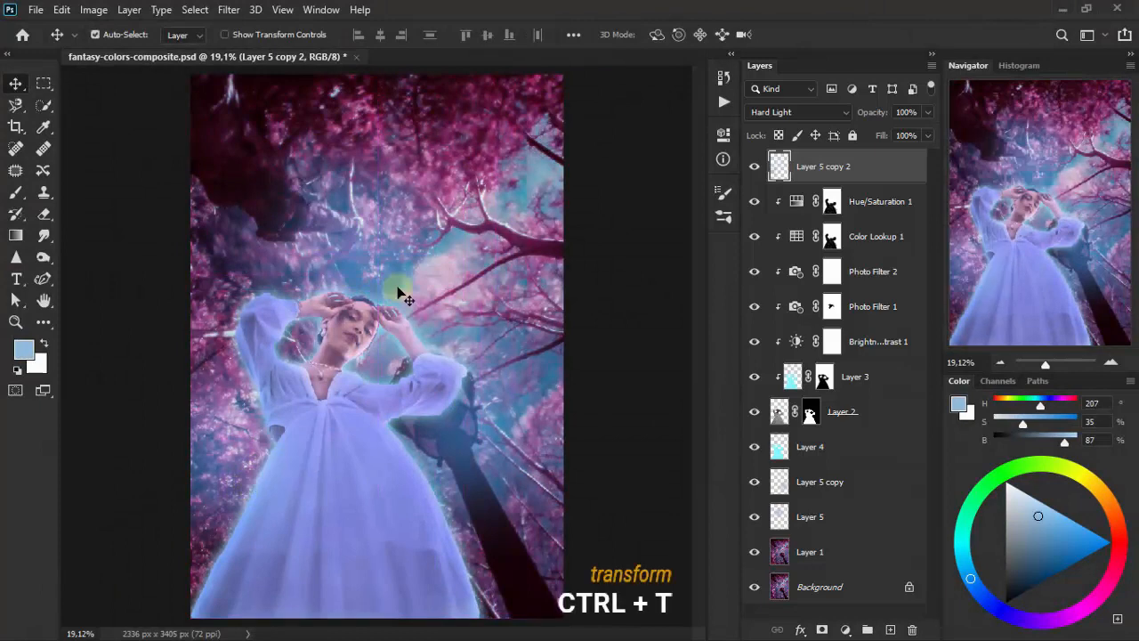
key("ctrl+t")
left_click_drag(242, 298, 273, 480)
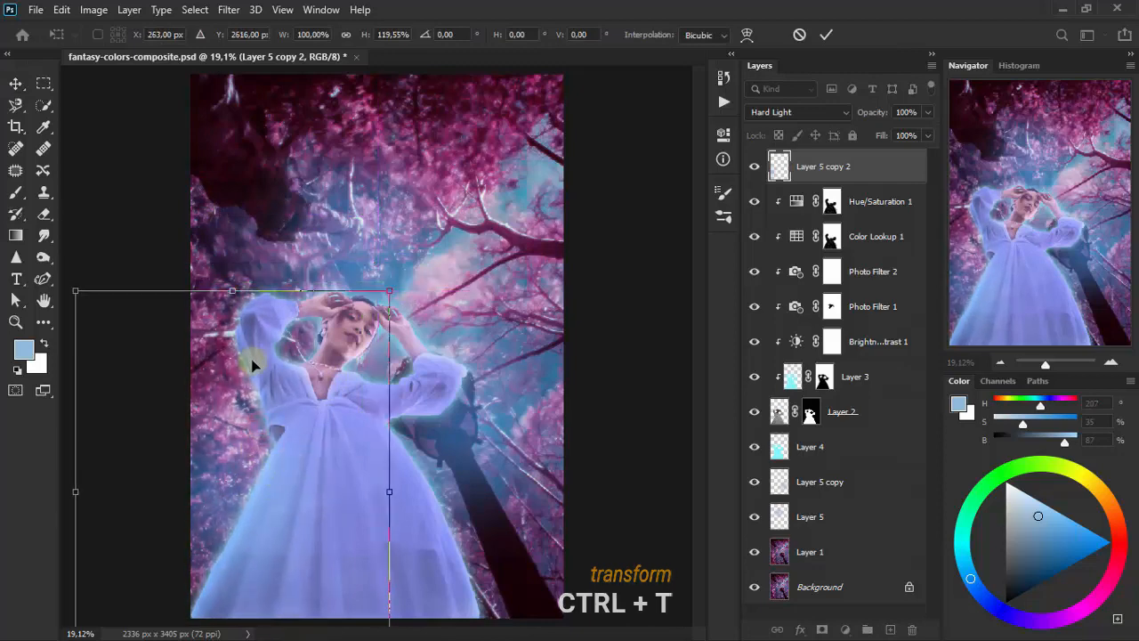
left_click(15, 82)
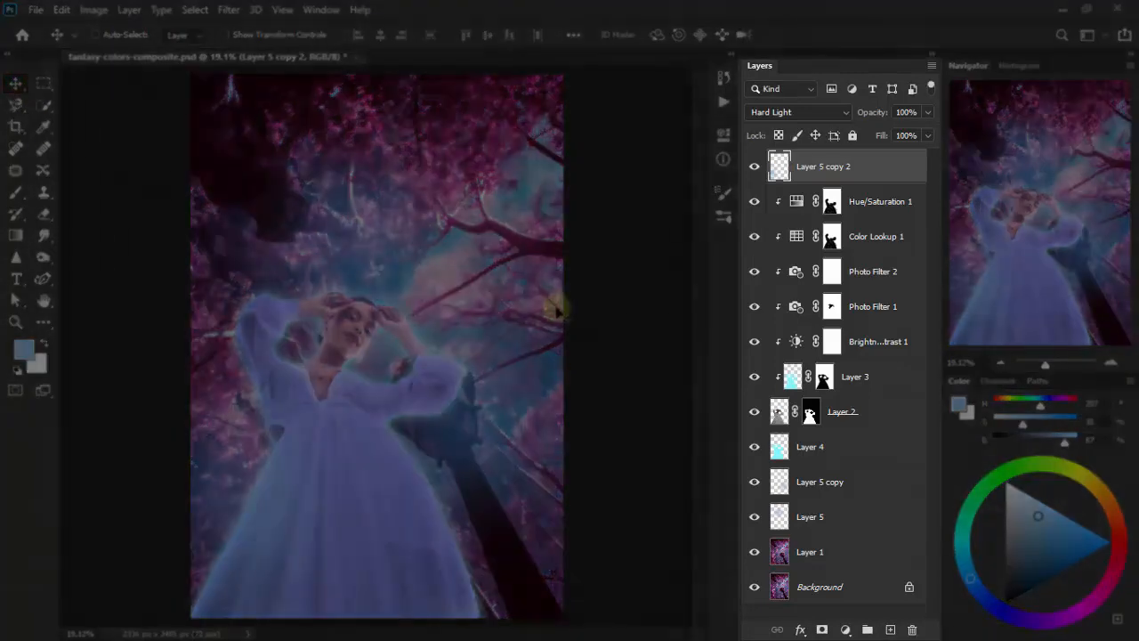
- Duplicate the glow three times, spreading the copies over the dark tree trunk, the dress and the upper-right branches
key("ctrl+j")
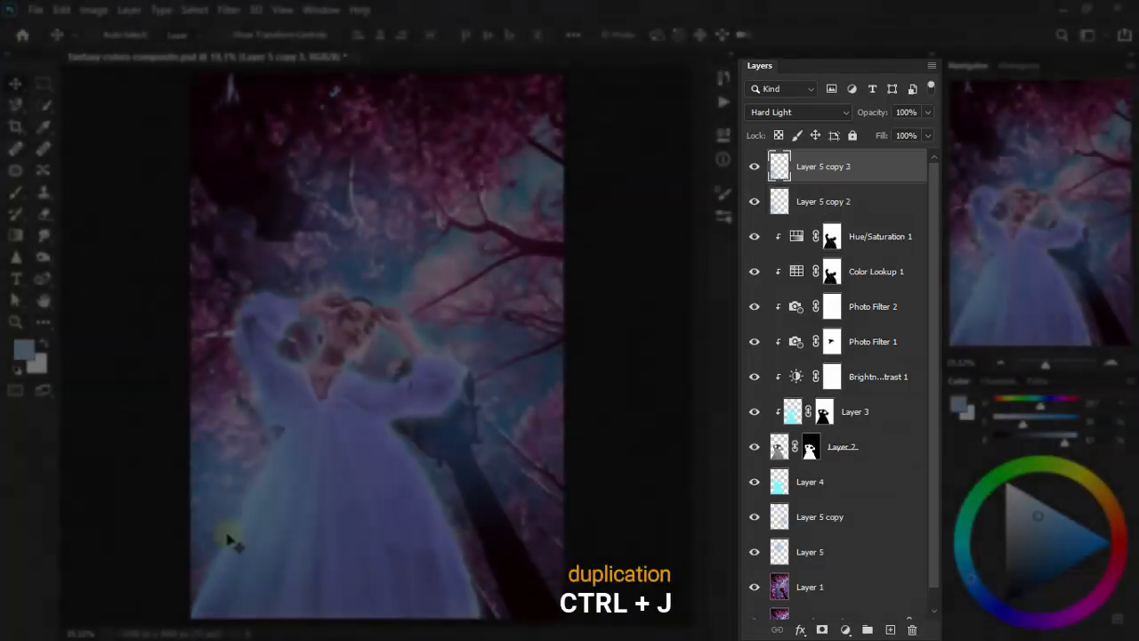
mouse_move(223, 534)
left_mouse_down()
mouse_move(415, 465)
mouse_move(498, 473)
mouse_move(513, 504)
mouse_move(473, 472)
mouse_move(495, 490)
mouse_move(462, 508)
mouse_move(528, 457)
mouse_move(432, 516)
mouse_move(364, 539)
mouse_move(372, 482)
mouse_move(348, 483)
mouse_move(364, 575)
mouse_move(453, 528)
left_mouse_up()
key("ctrl+j")
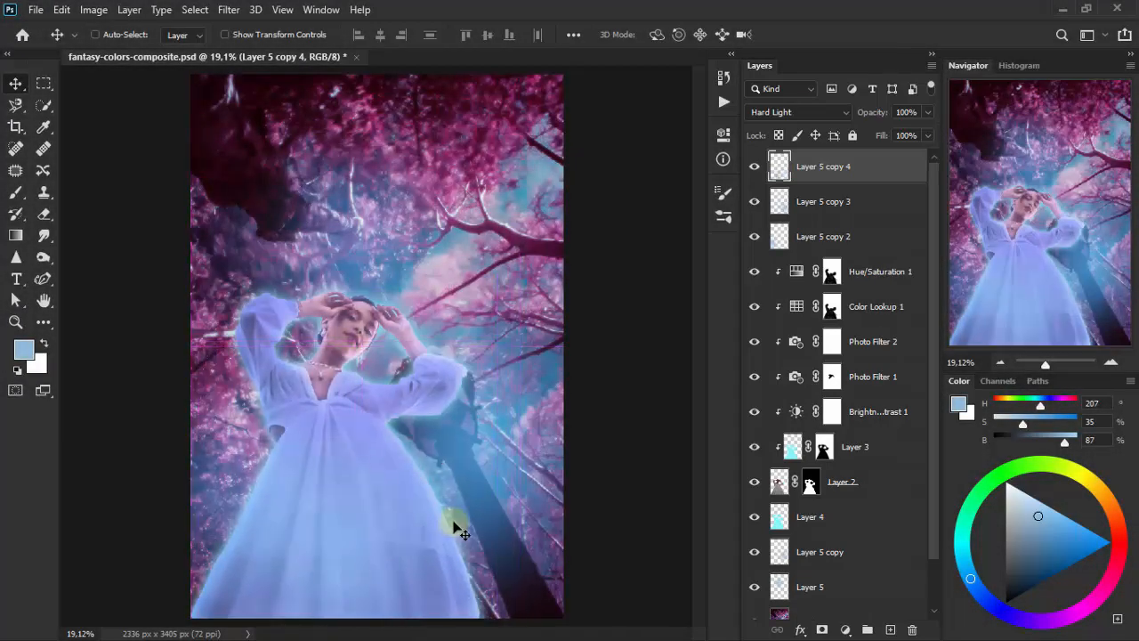
key("ctrl+j")
mouse_move(314, 534)
left_mouse_down()
mouse_move(330, 416)
mouse_move(321, 433)
mouse_move(311, 412)
mouse_move(364, 198)
mouse_move(338, 219)
mouse_move(341, 242)
mouse_move(336, 208)
mouse_move(292, 202)
mouse_move(470, 208)
mouse_move(445, 224)
mouse_move(465, 221)
left_mouse_up()
- Duplicate the glow three more times and move the topmost copy down over the dark tree trunk
key("ctrl+j")
key("ctrl+j")
key("ctrl+j")
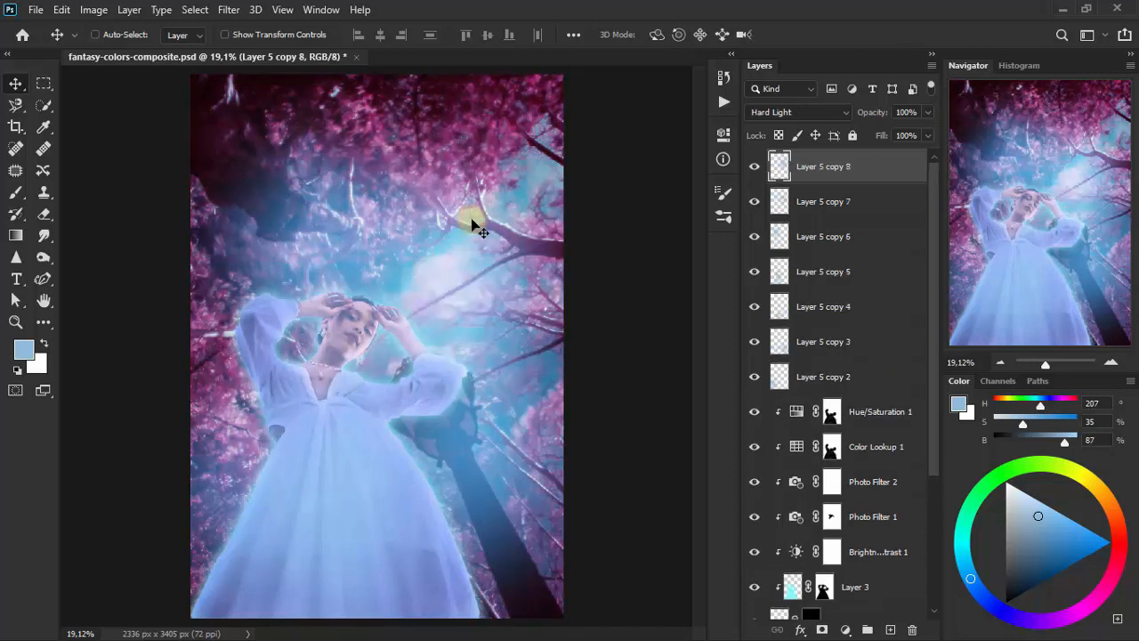
left_click_drag(482, 345, 513, 503)
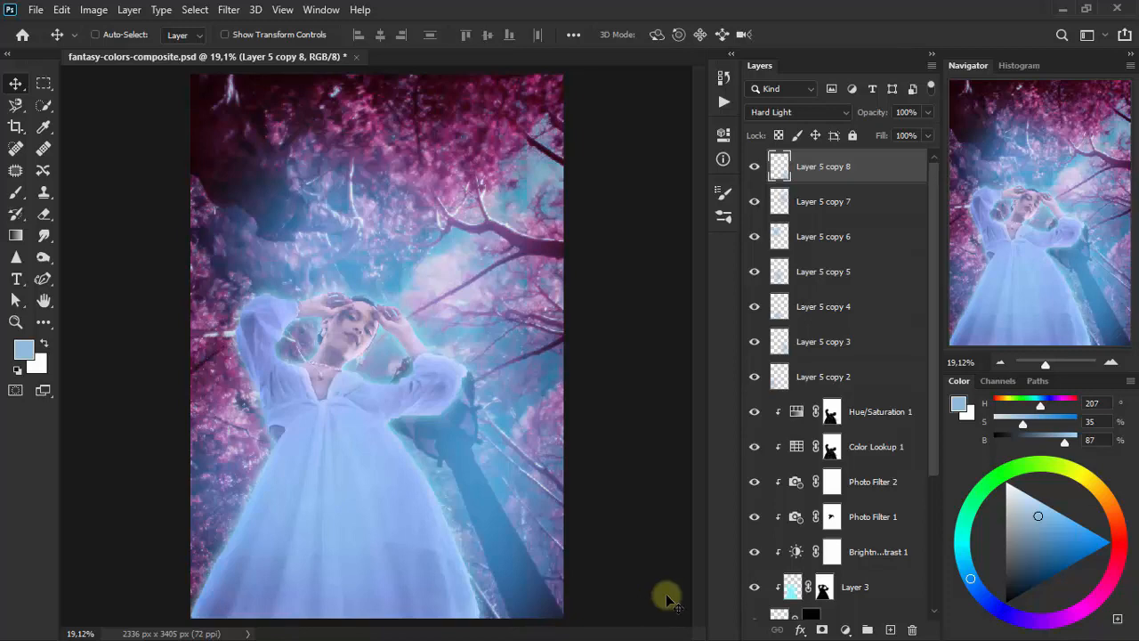
- Add a new empty layer above all the glow copies for work on the woman's jewelry
left_click(16, 322)
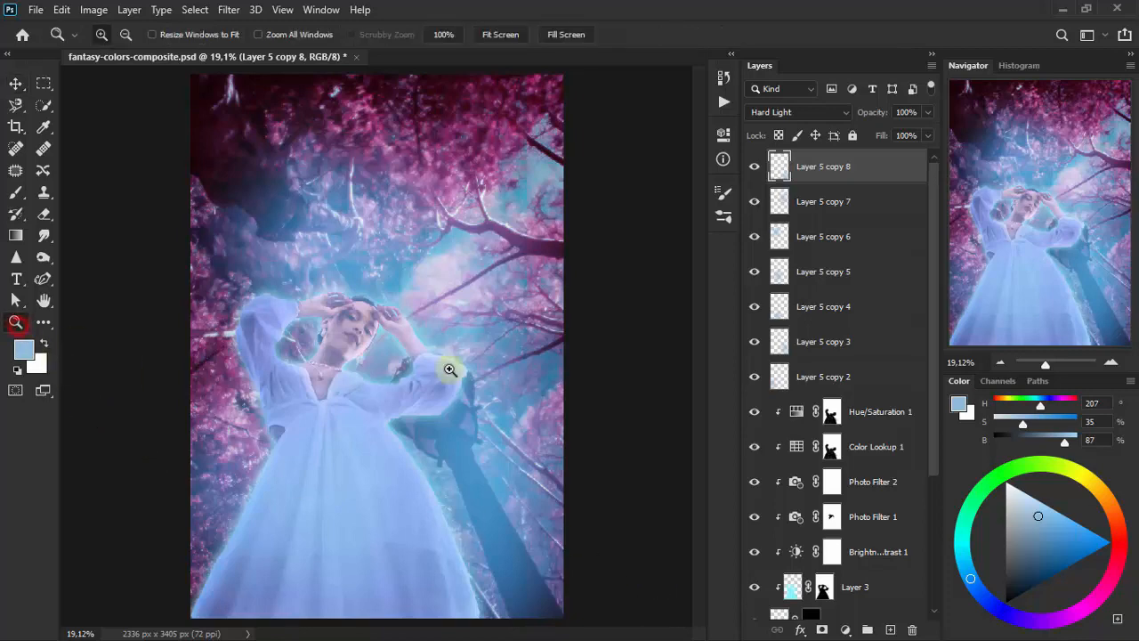
left_click(324, 367)
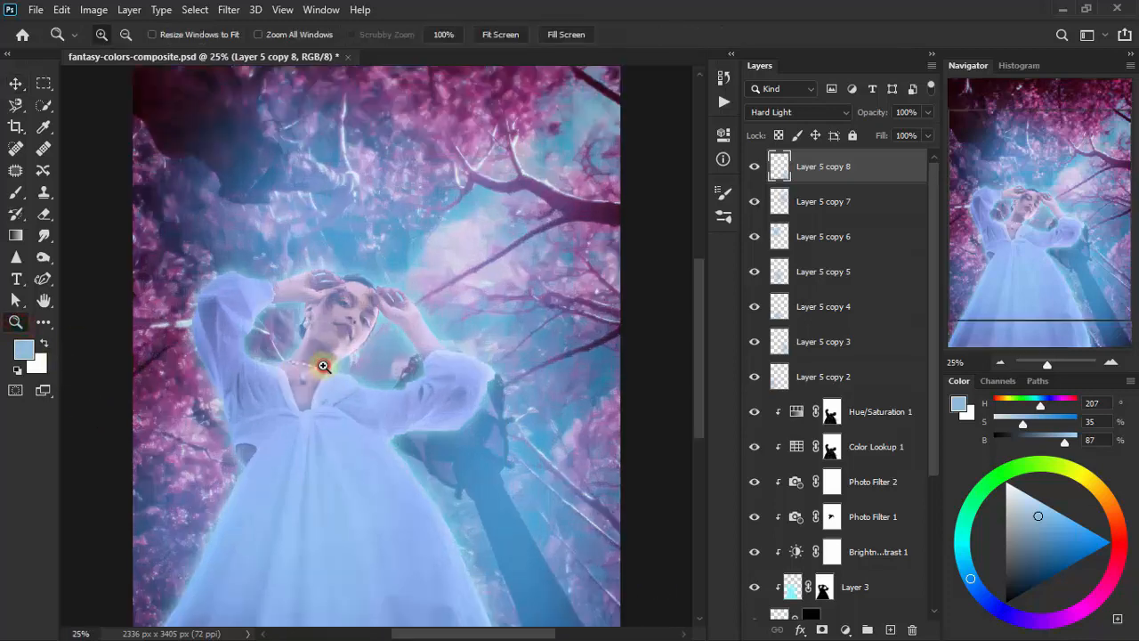
left_click(323, 367)
left_click(324, 366)
left_click(324, 367)
left_click(324, 367)
left_click_drag(473, 634, 460, 633)
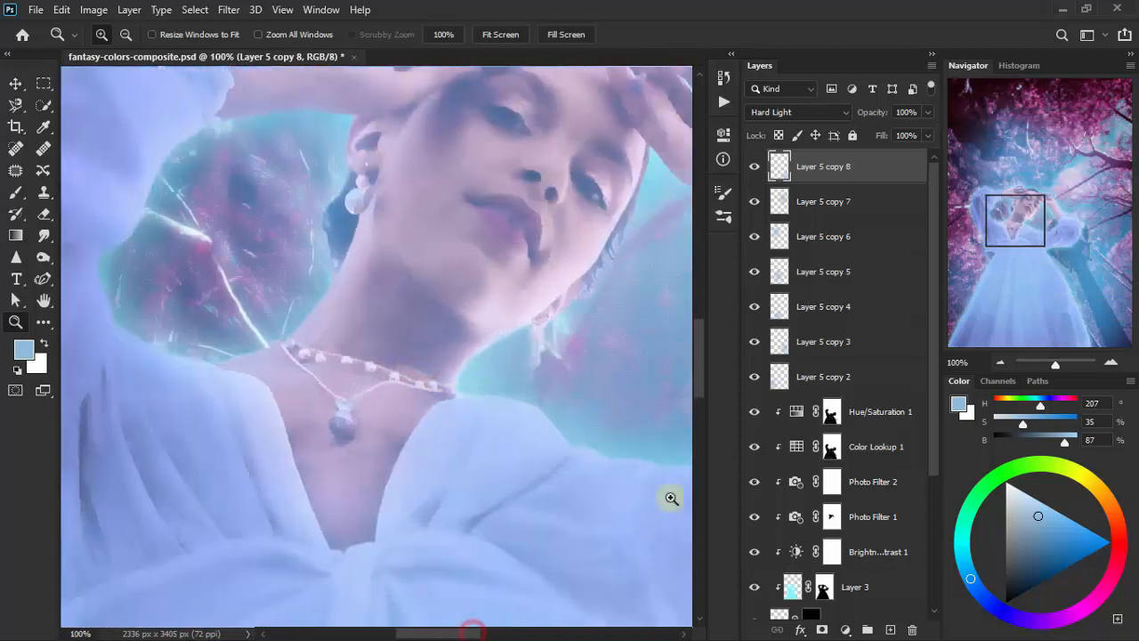
left_click_drag(701, 376, 701, 369)
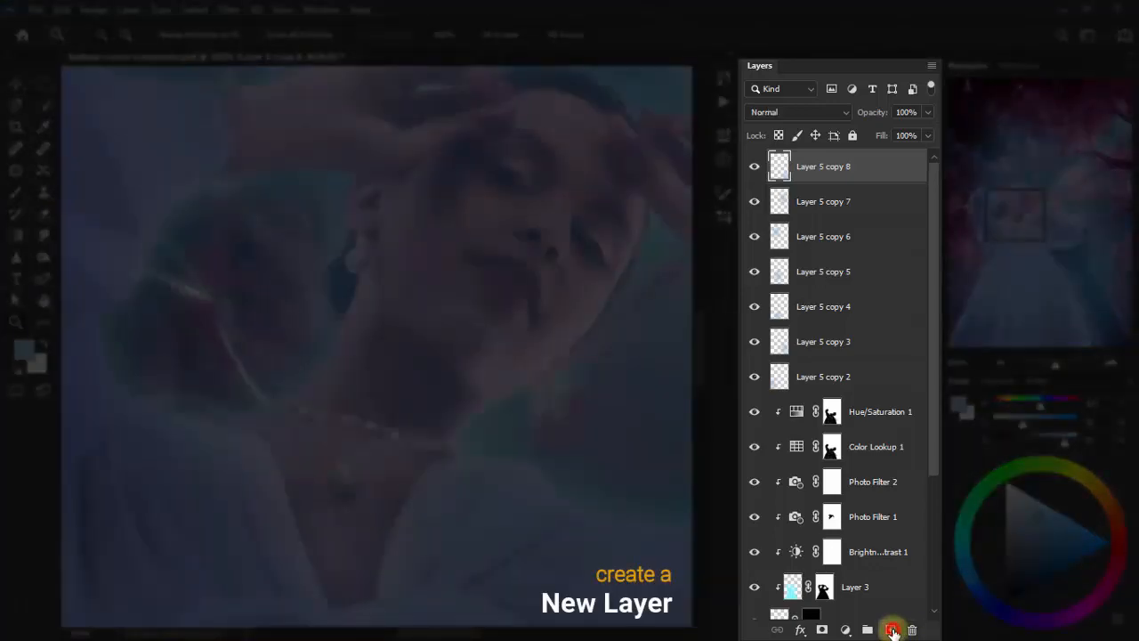
left_click(891, 630)
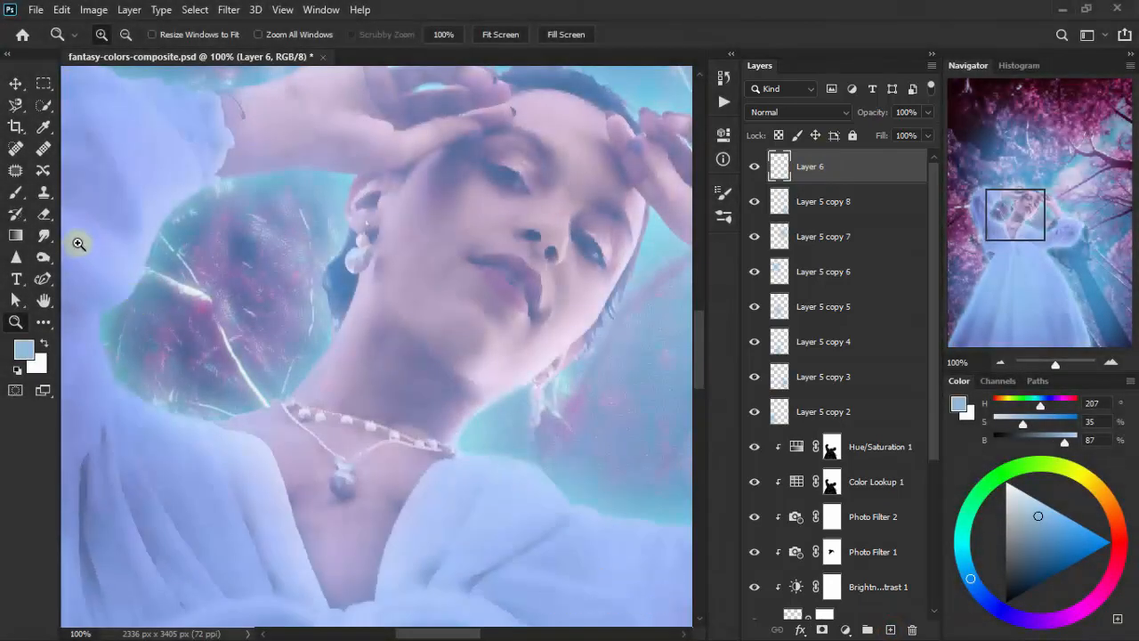
- Select the necklace's round pendant with an elliptical selection of about 34 by 41 px
left_click(52, 107)
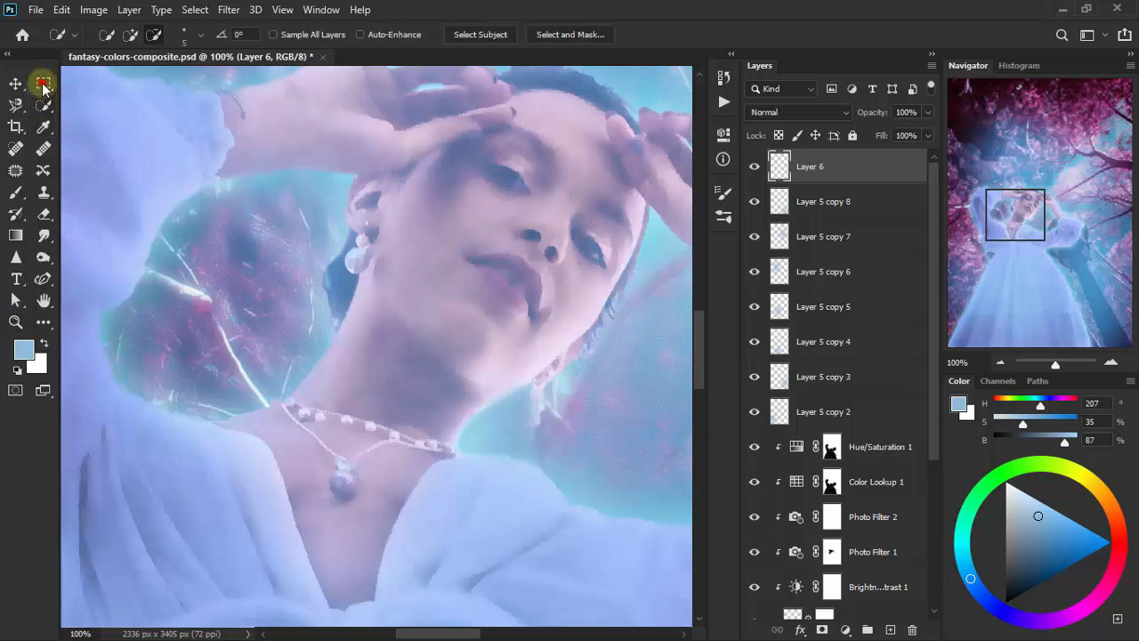
left_click(43, 84)
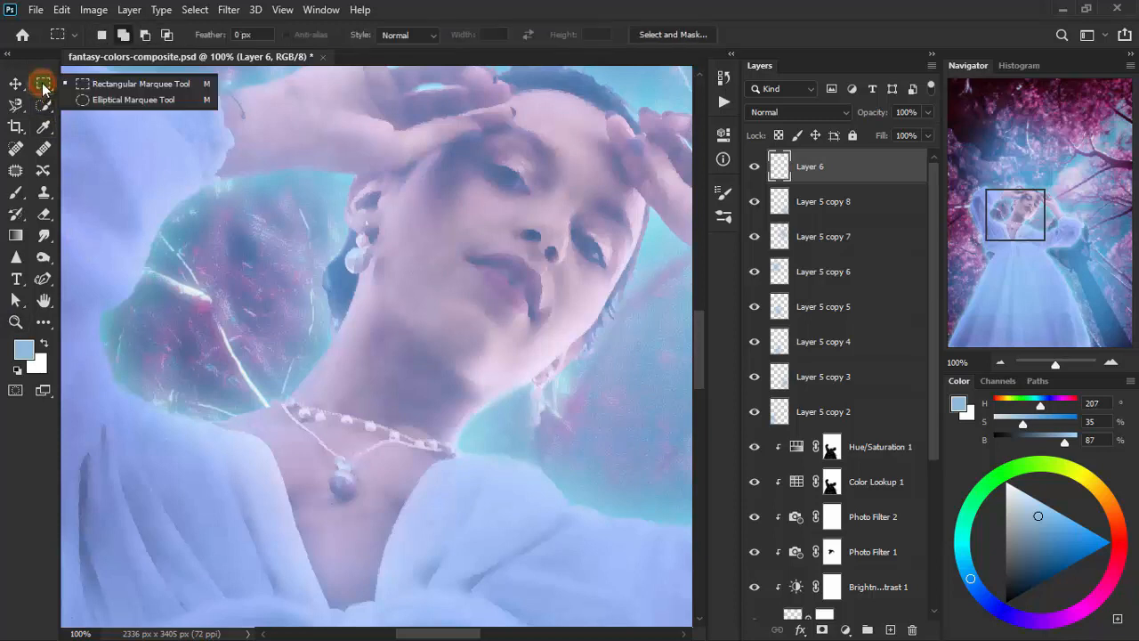
left_click(109, 101)
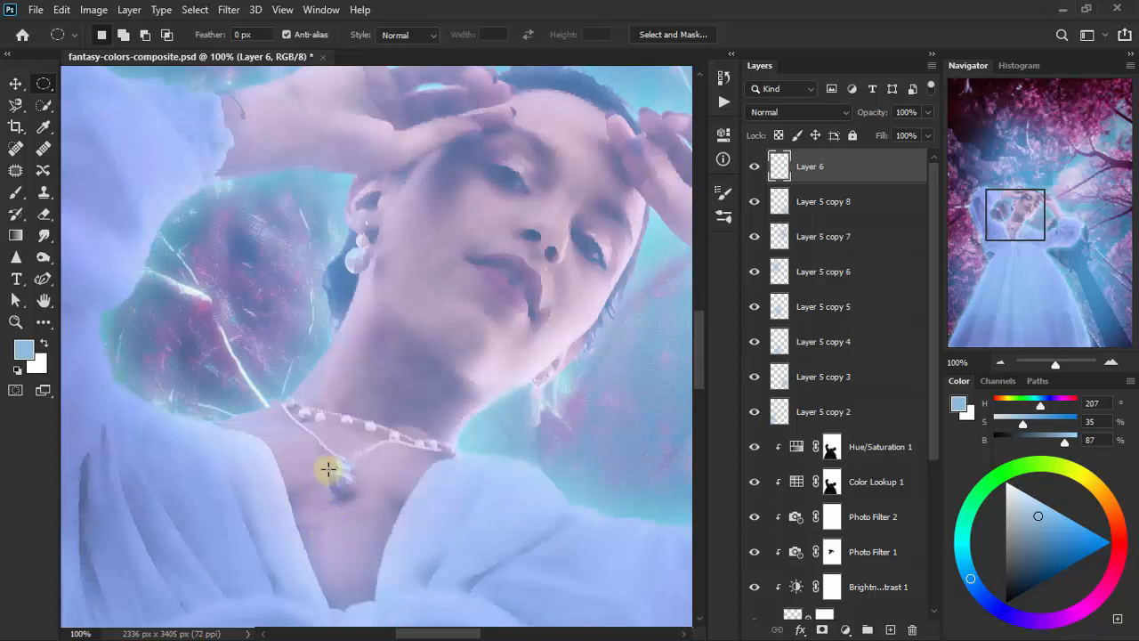
left_click_drag(328, 469, 338, 481)
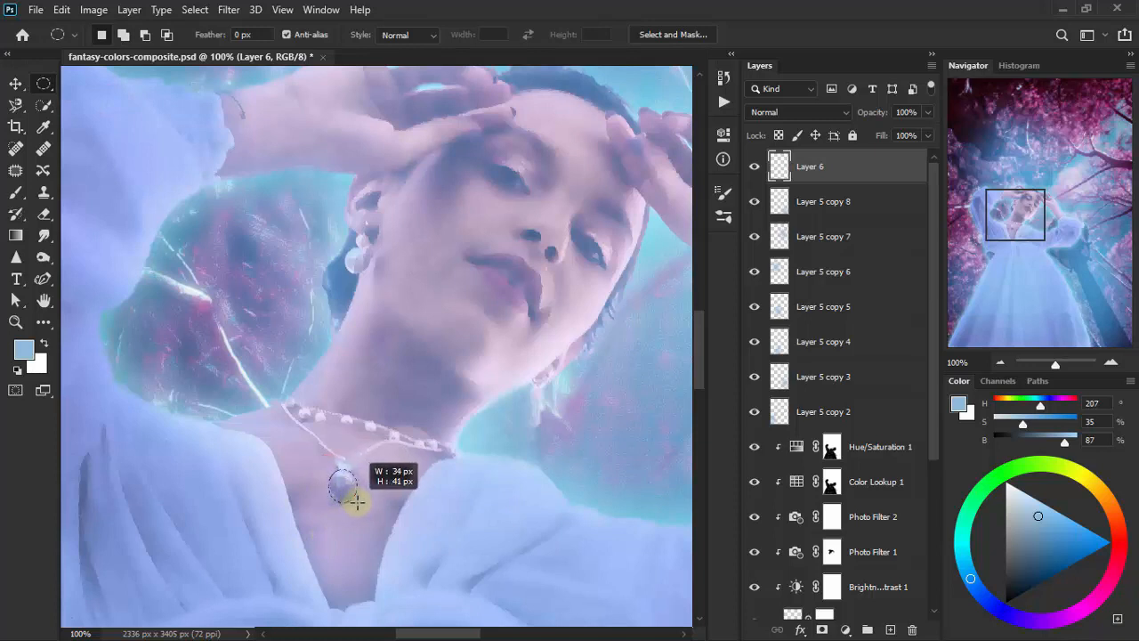
left_click_drag(360, 502, 360, 501)
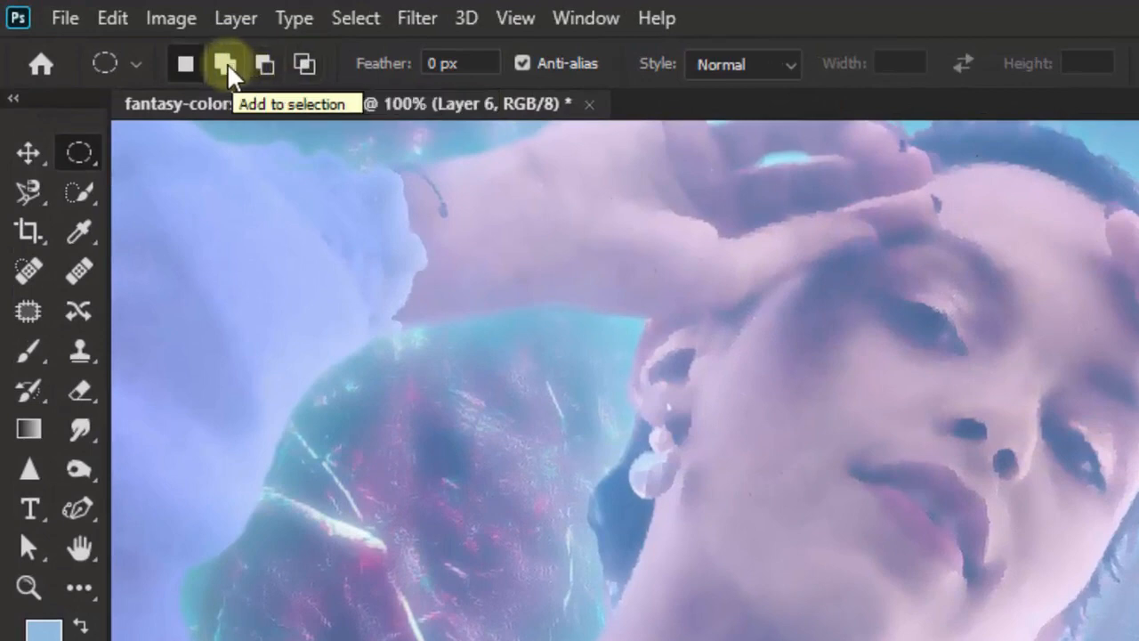
- Add each small necklace bead and the large earring pearl to the elliptical selection
left_click(225, 64)
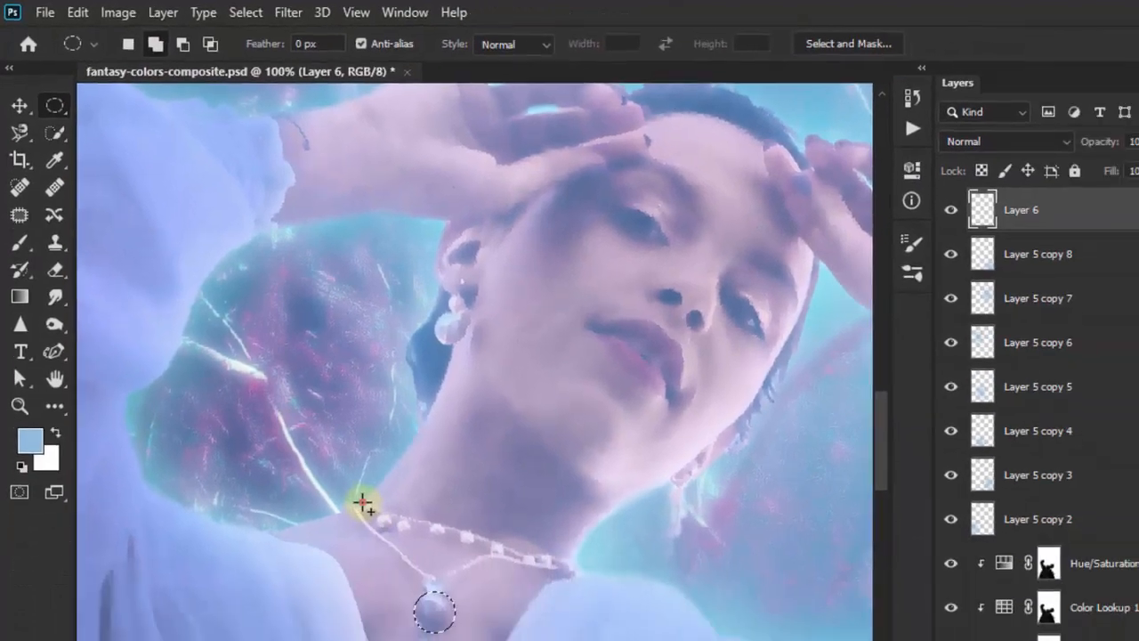
left_click_drag(432, 604, 448, 612)
left_click_drag(301, 412, 303, 414)
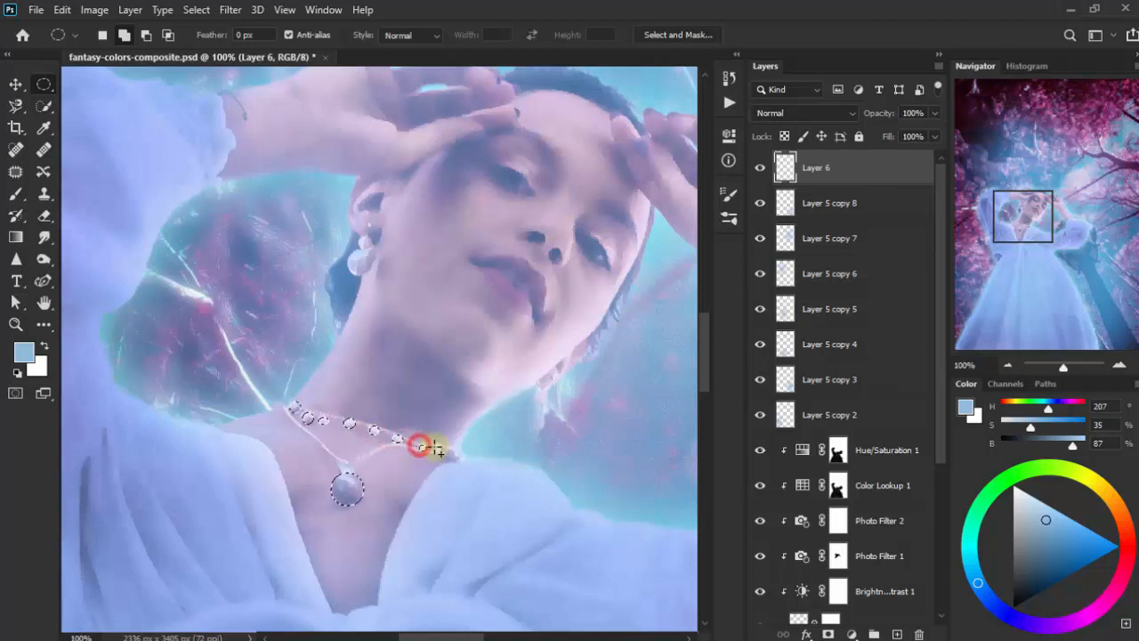
left_click_drag(450, 450, 459, 460)
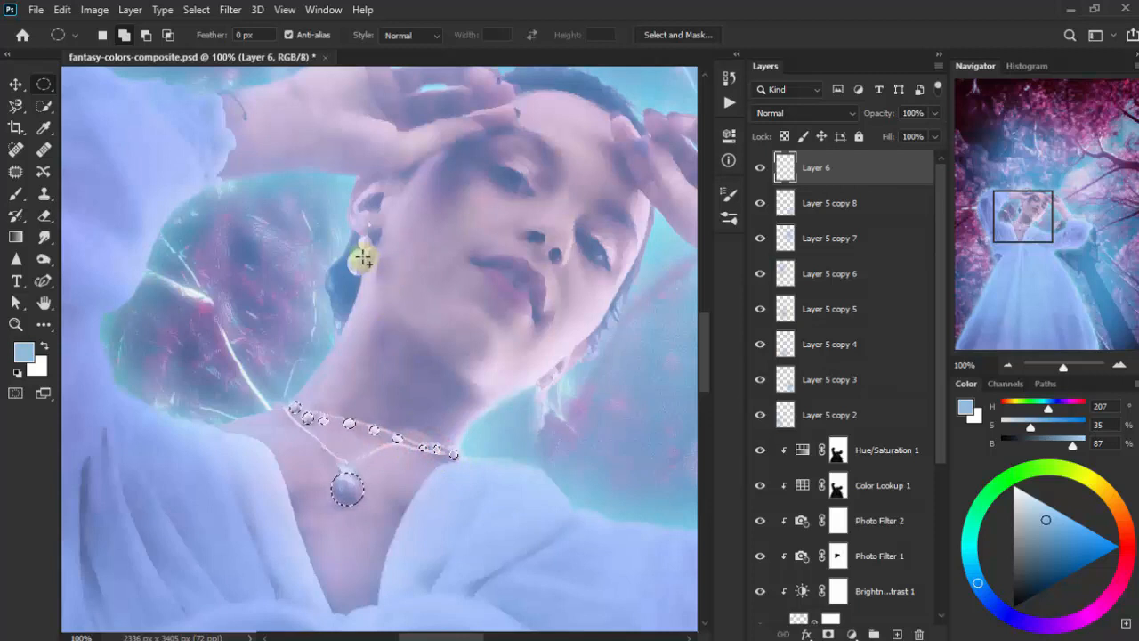
left_click_drag(353, 254, 372, 279)
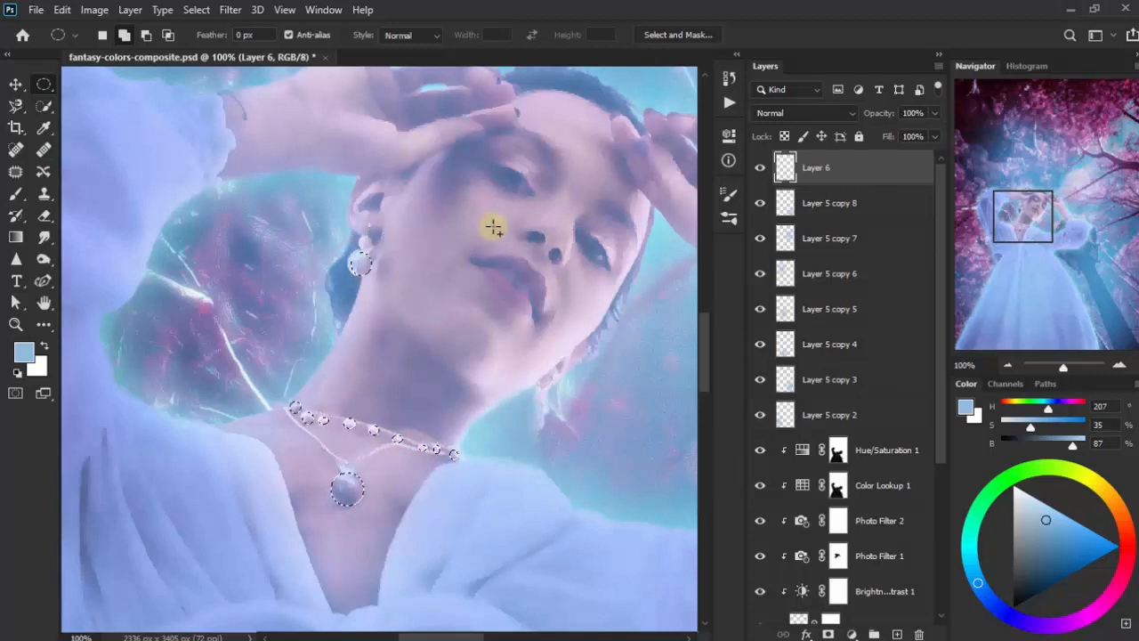
- Fill the selected jewelry shapes with white (ffffff) on Layer 6 and clear the selection
left_click(44, 346)
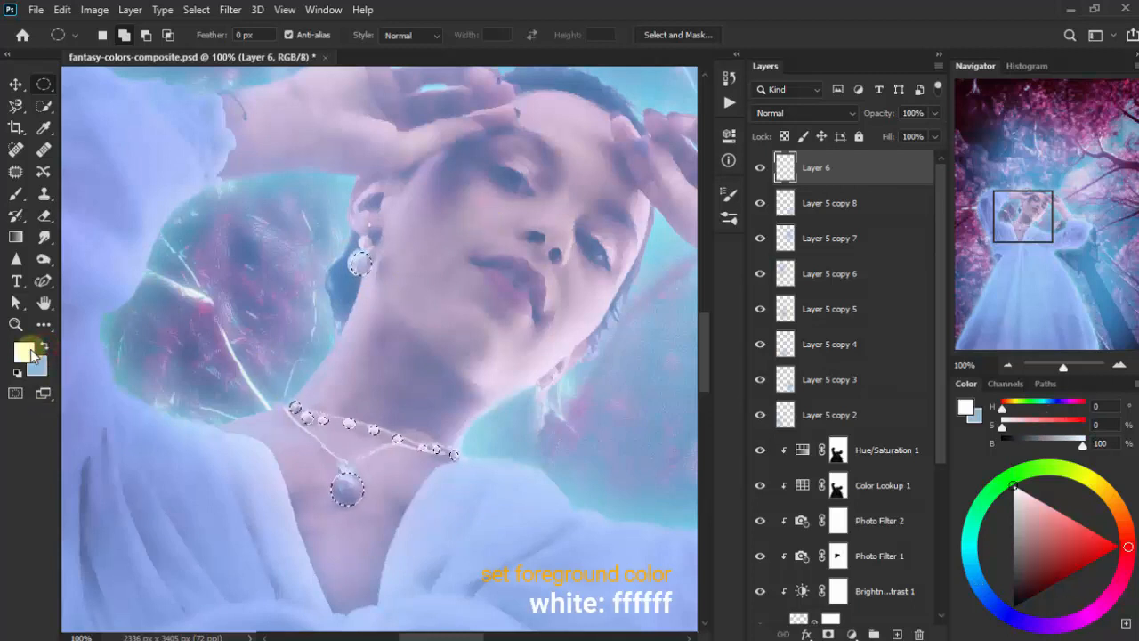
left_click(29, 351)
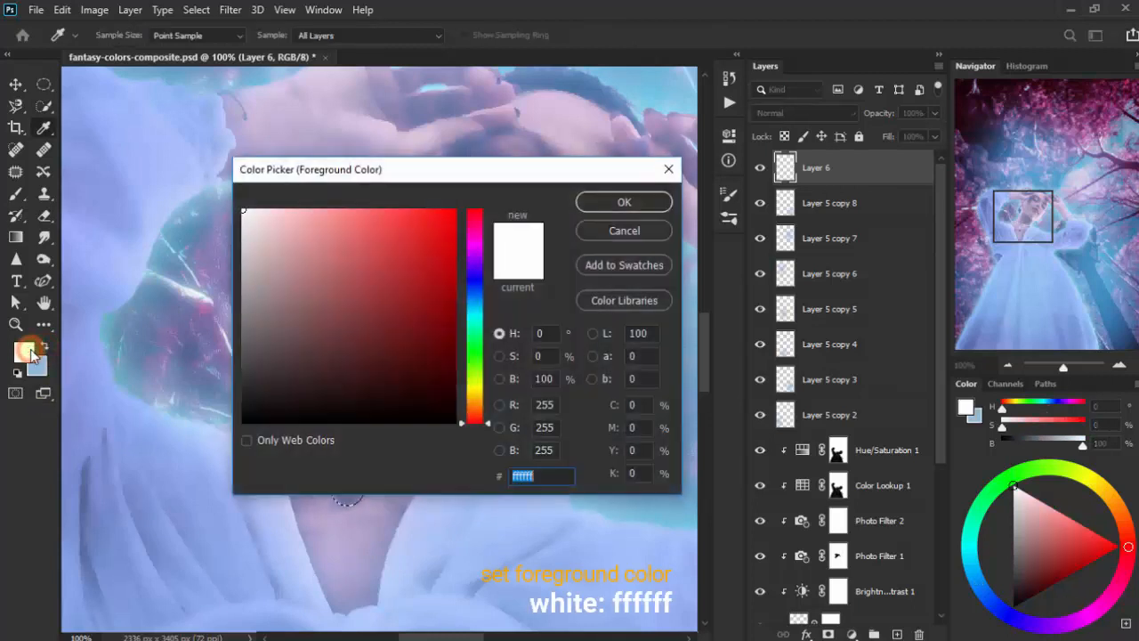
left_click(638, 203)
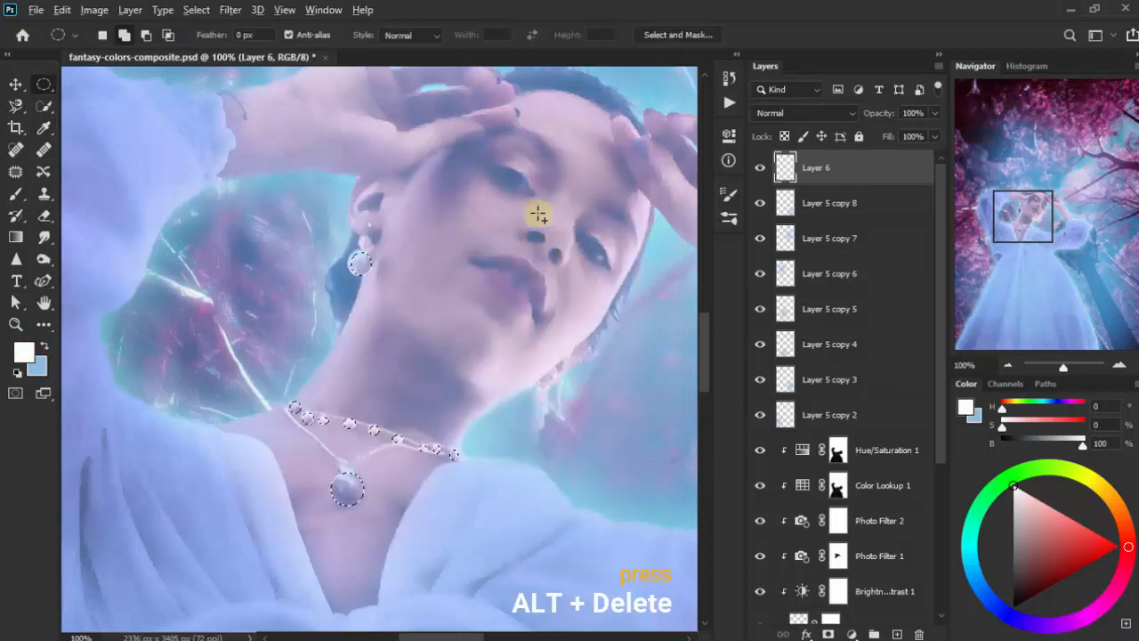
key("alt+Delete")
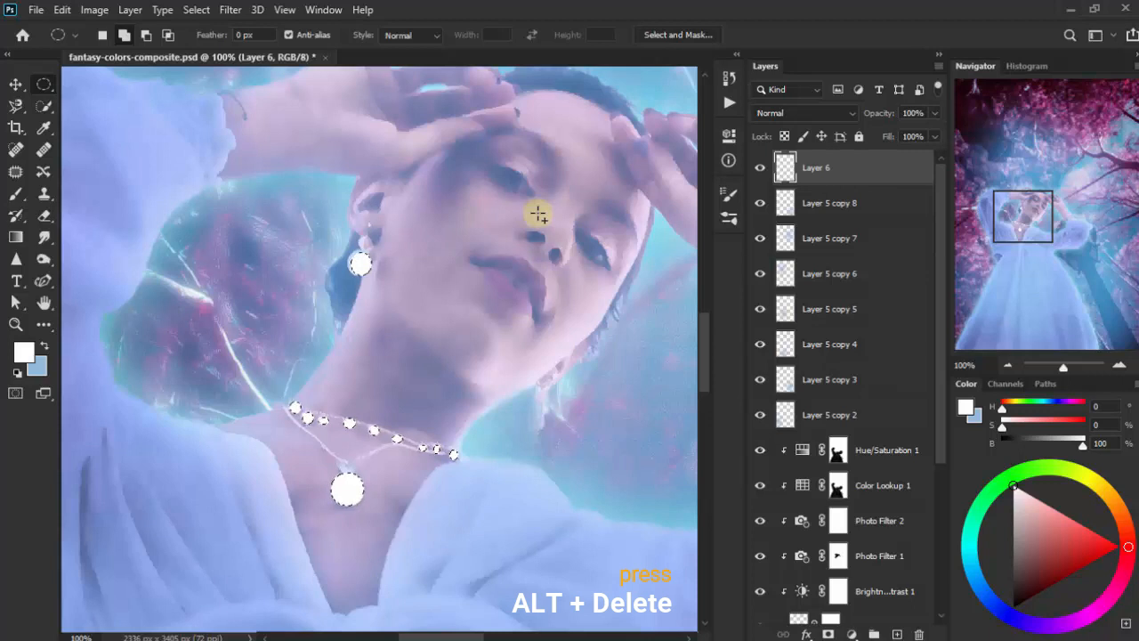
key("ctrl+d")
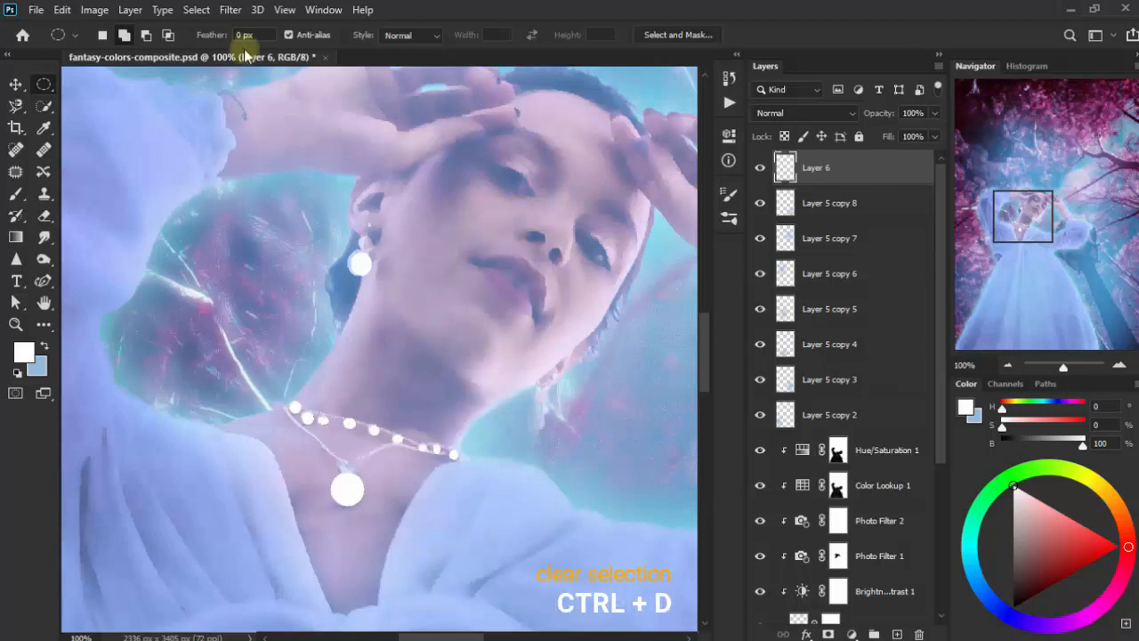
- Apply a Gaussian Blur with a 9.2-pixel radius to the white jewelry shapes on Layer 6
left_click(230, 9)
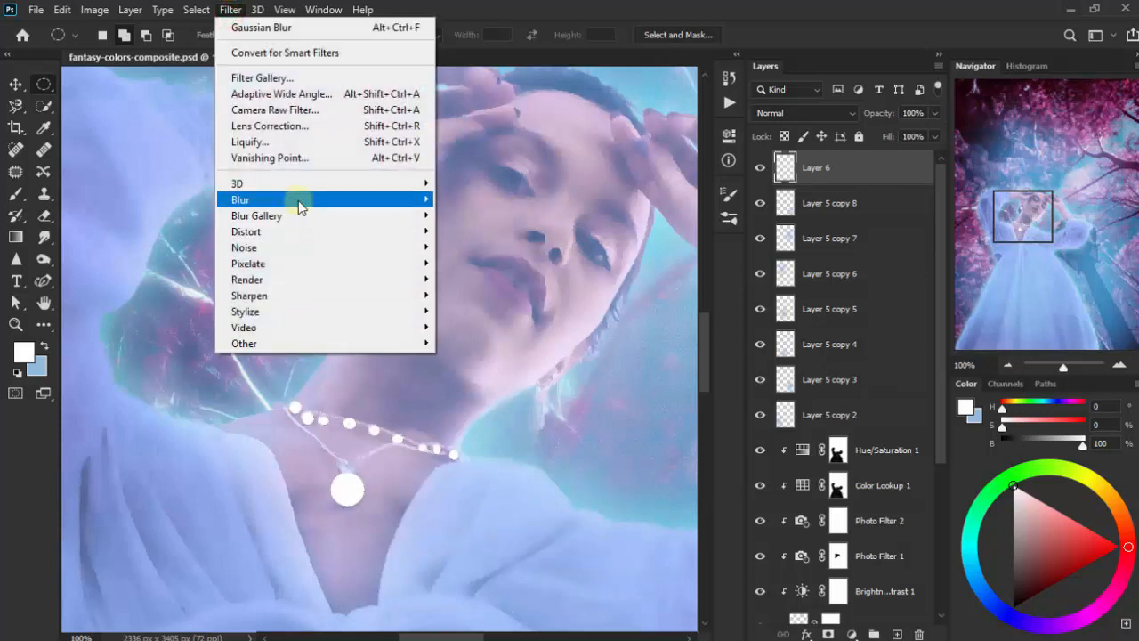
mouse_move(299, 206)
left_click(475, 263)
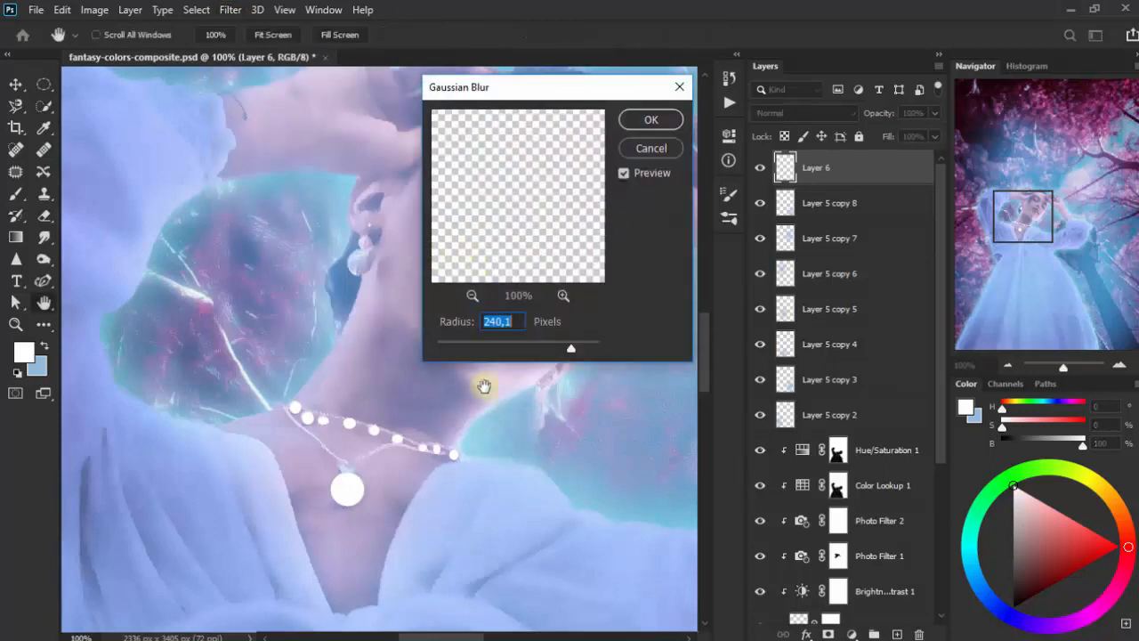
left_click_drag(570, 352, 497, 349)
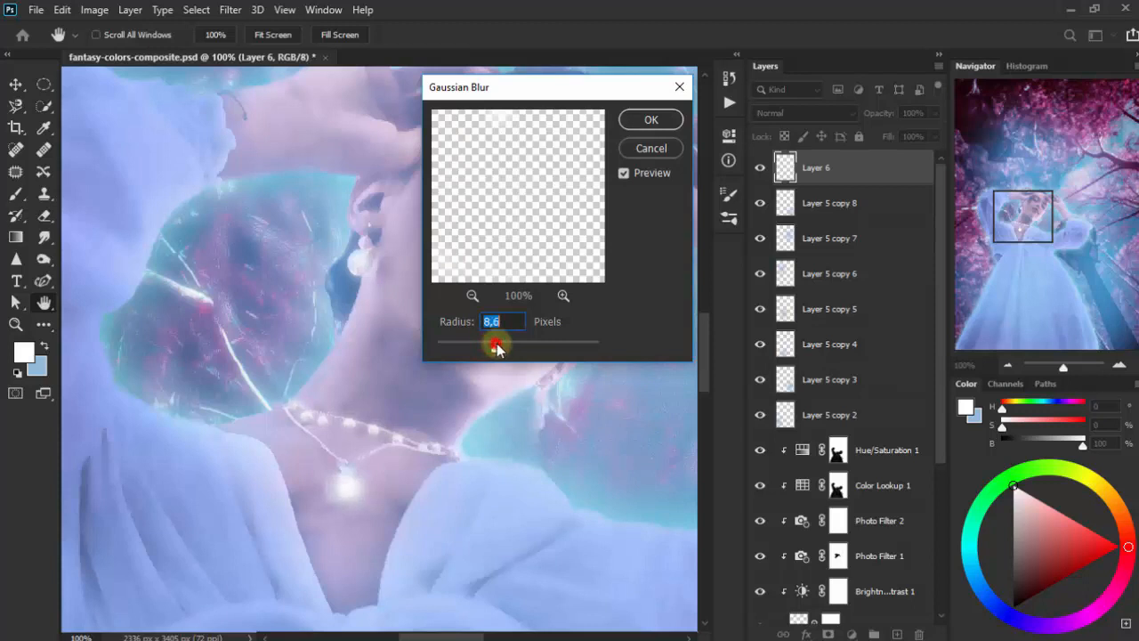
left_click(664, 125)
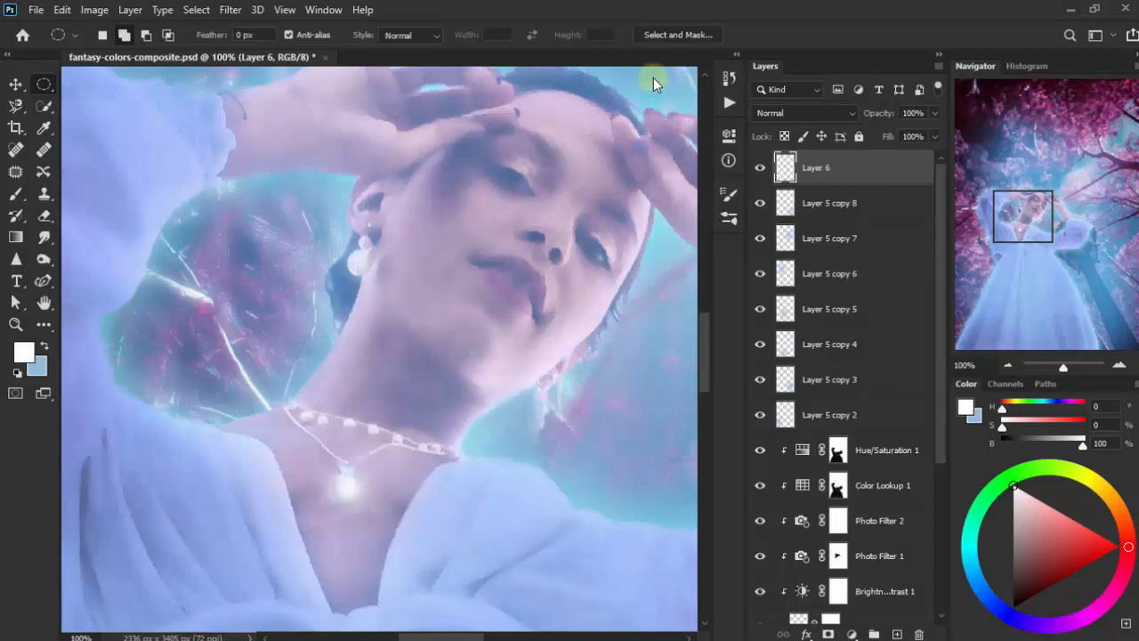
- Set Layer 6's blending mode to Screen and its opacity to 76%, then compare the image with the layer hidden
left_click(801, 110)
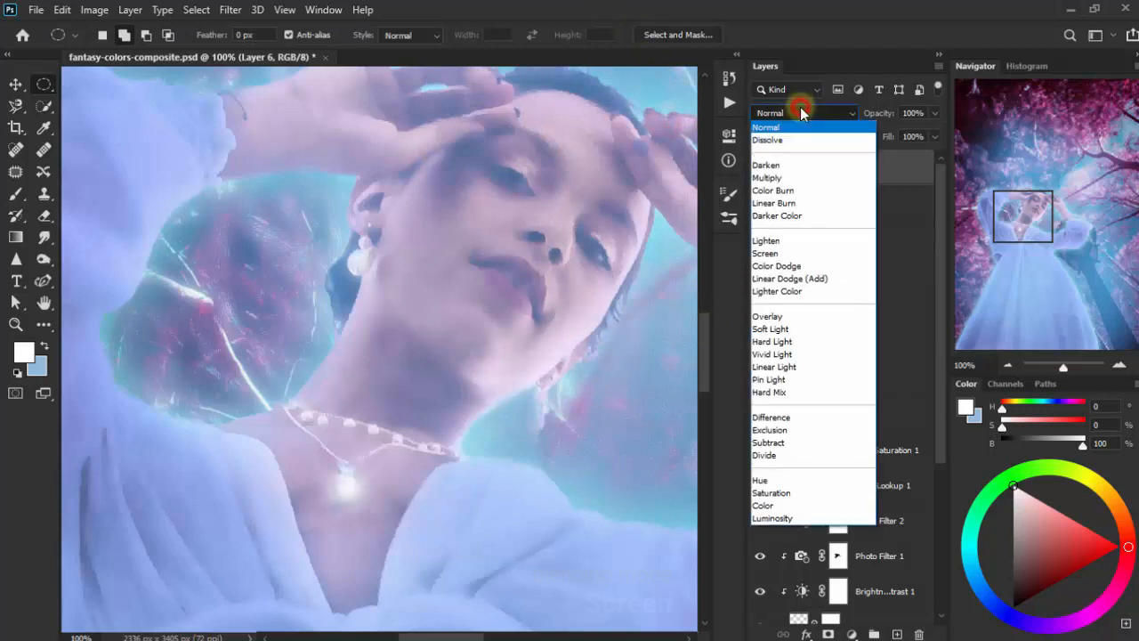
left_click(780, 255)
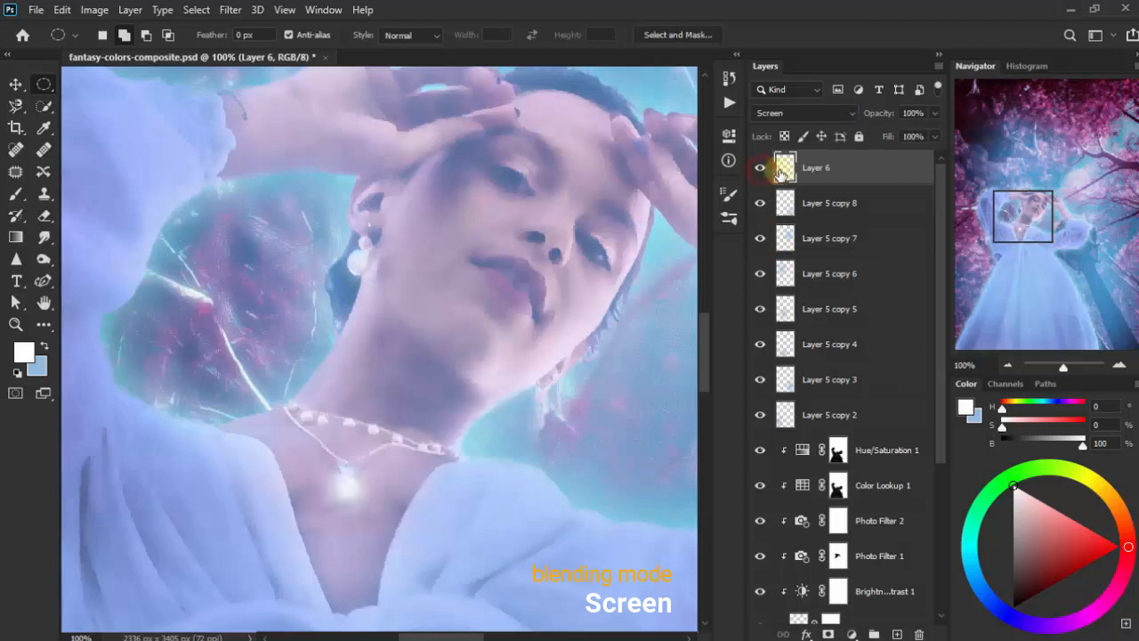
left_click(935, 113)
mouse_move(933, 135)
left_mouse_down()
mouse_move(893, 137)
mouse_move(957, 133)
mouse_move(918, 136)
left_mouse_up()
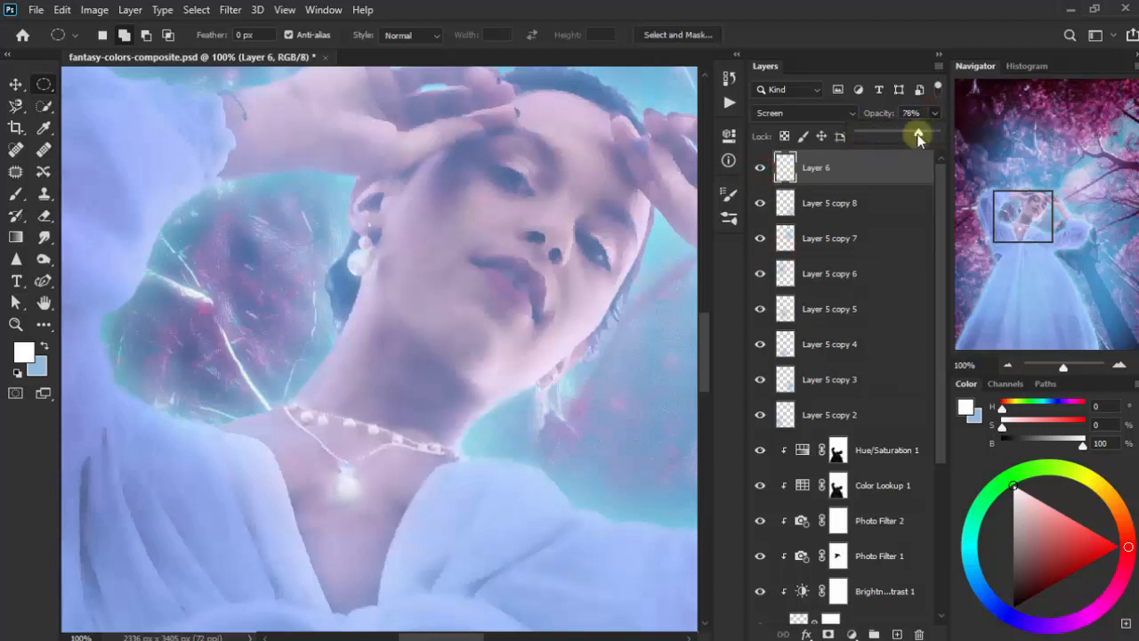
left_click(761, 168)
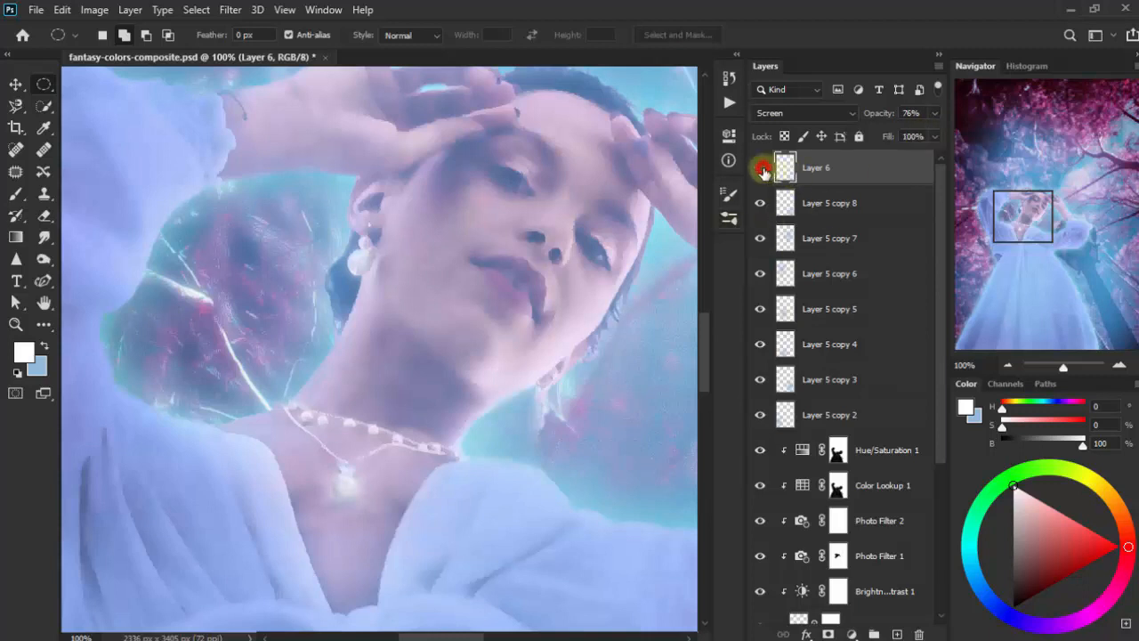
left_click(761, 168)
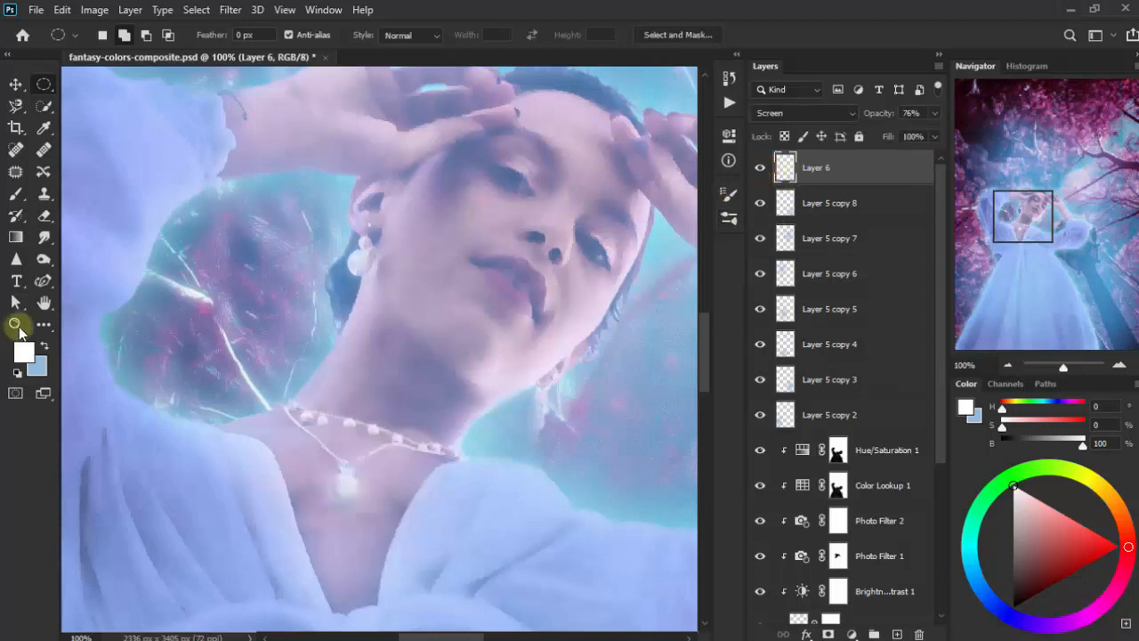
- Lower Layer 6's opacity to 55% with the whole image in view, and compare the result with the layer hidden
left_click(16, 324)
right_click(269, 315)
left_click(298, 323)
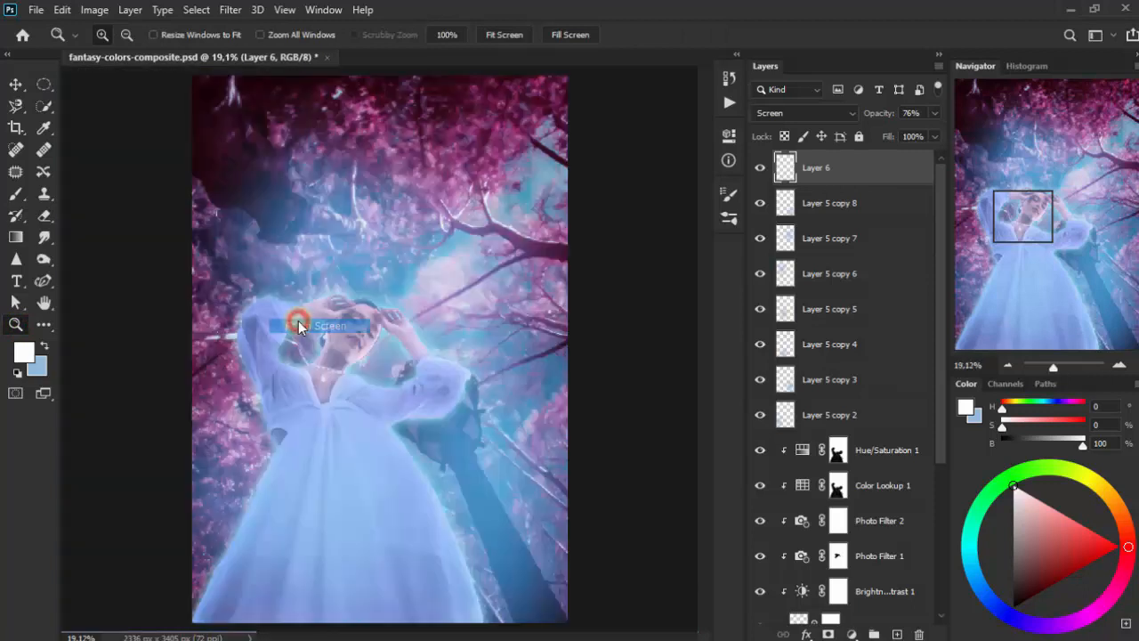
left_click(16, 84)
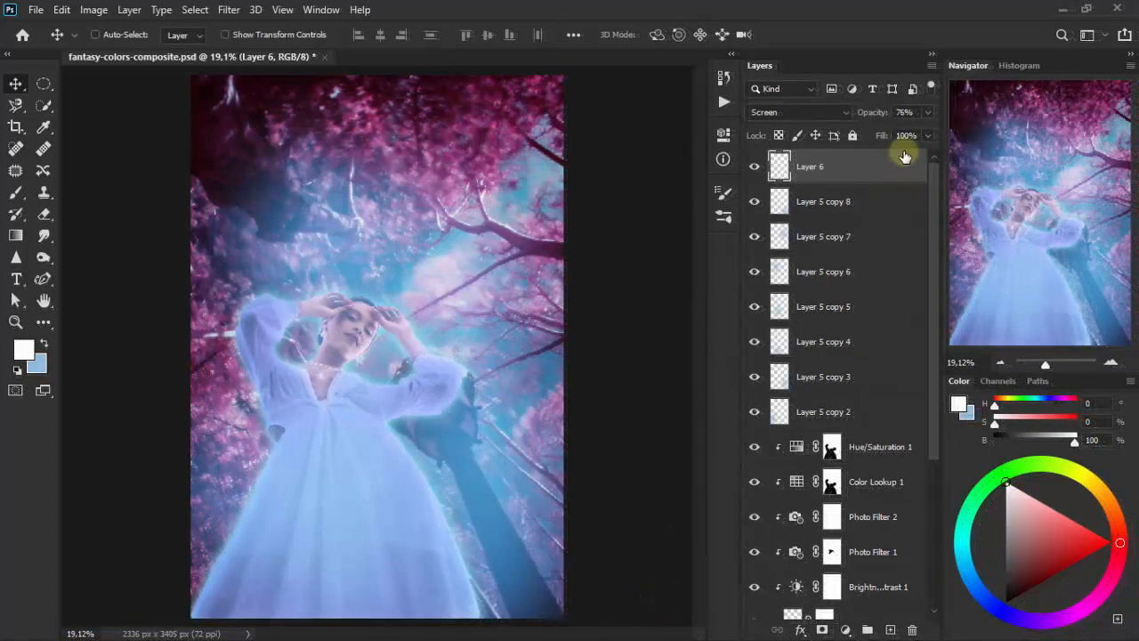
left_click(927, 113)
left_click_drag(903, 131, 895, 129)
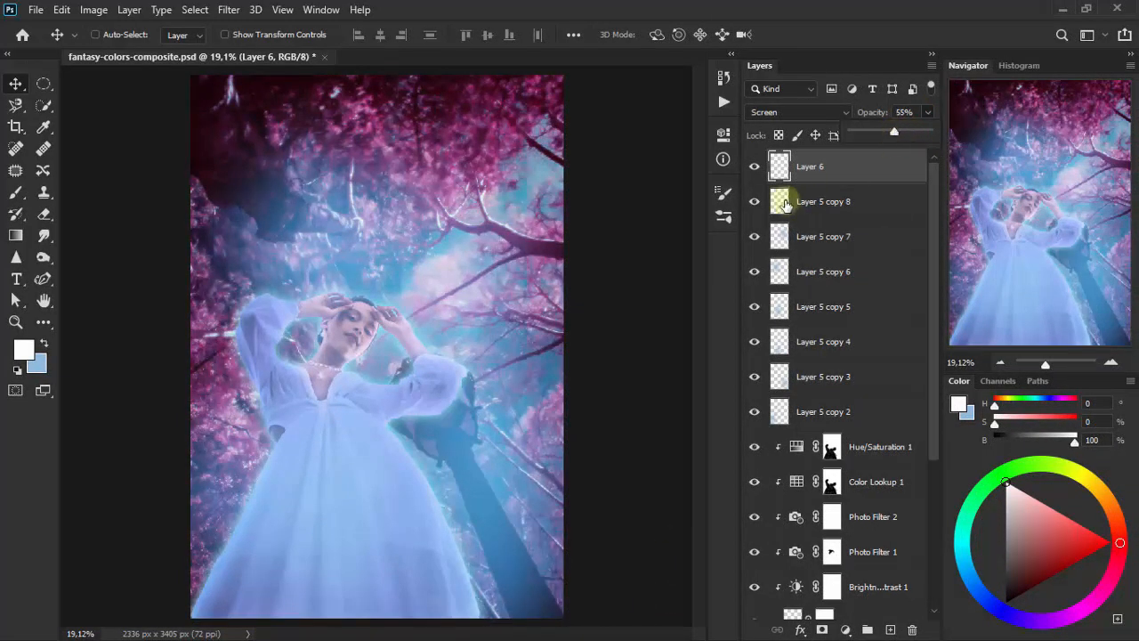
left_click(749, 172)
left_click(749, 174)
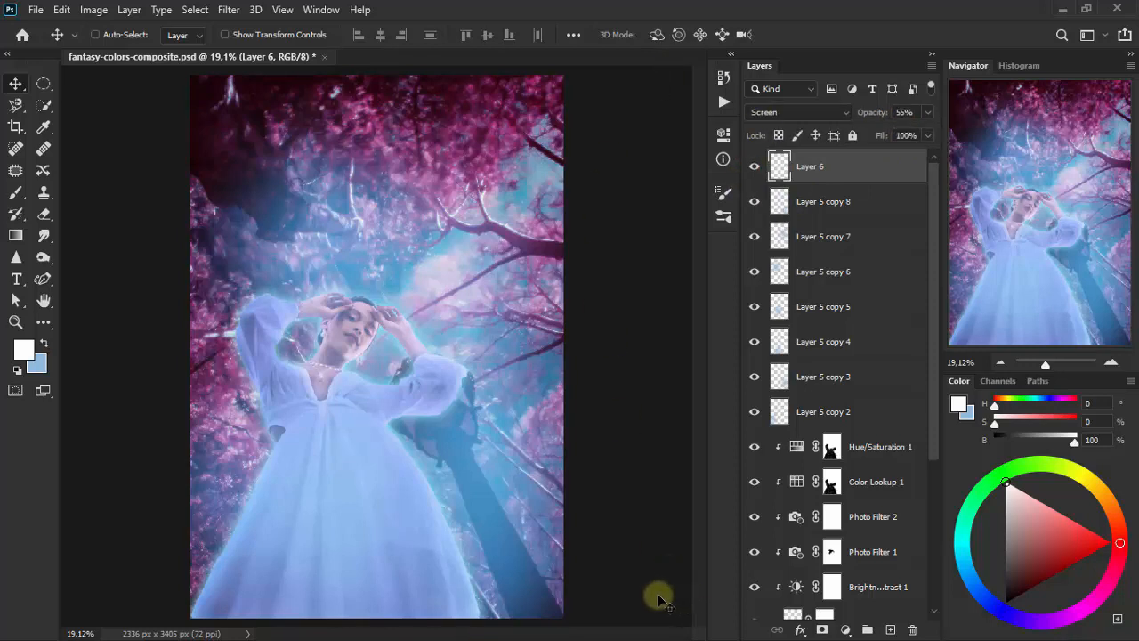
- Add a Color Lookup adjustment layer above Layer 6 using the Crisp_Winter.look 3D LUT
left_click(846, 630)
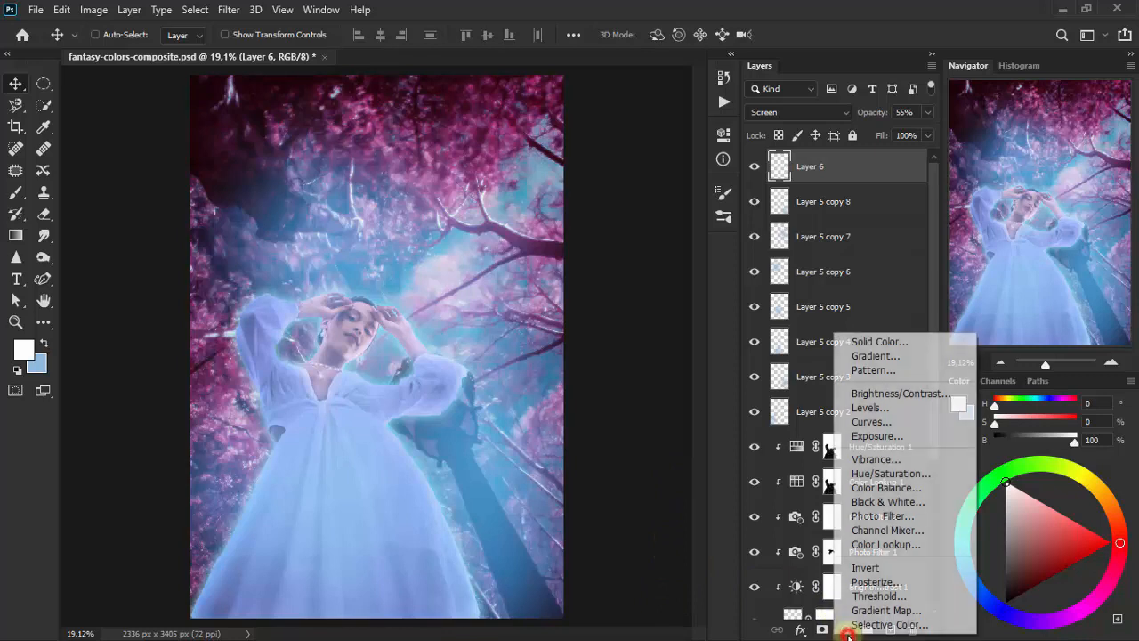
left_click(892, 544)
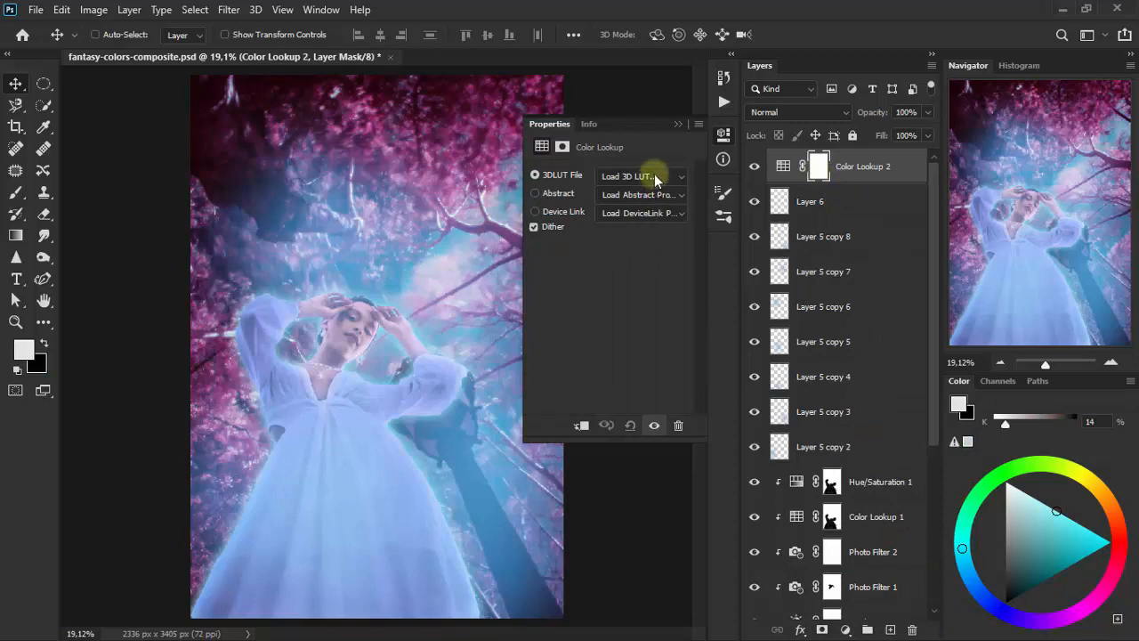
left_click(655, 176)
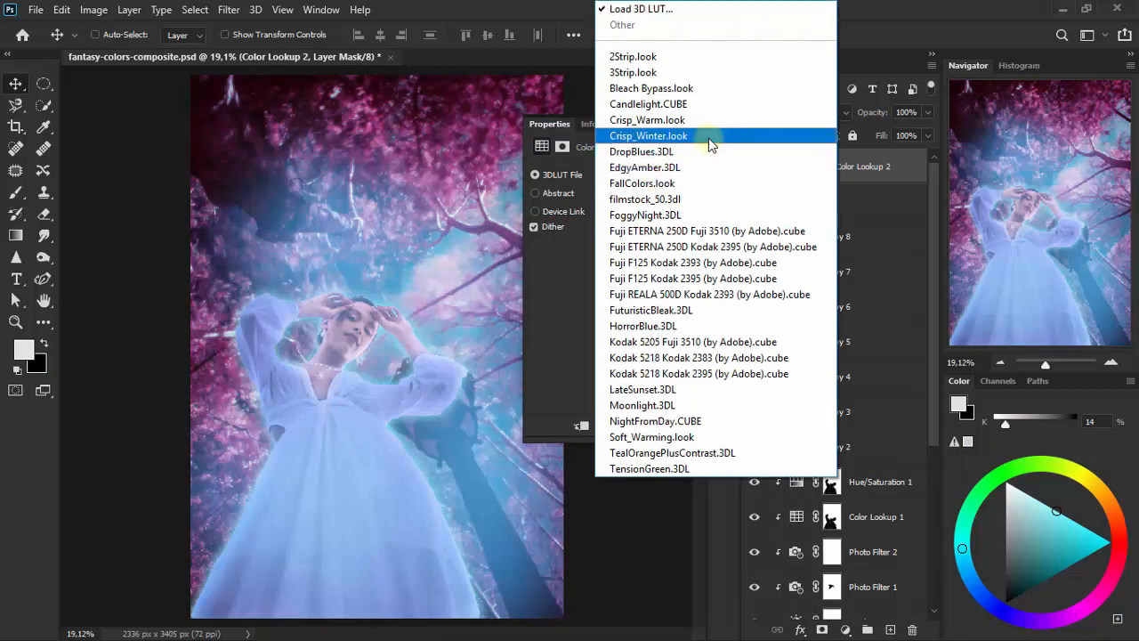
left_click(708, 136)
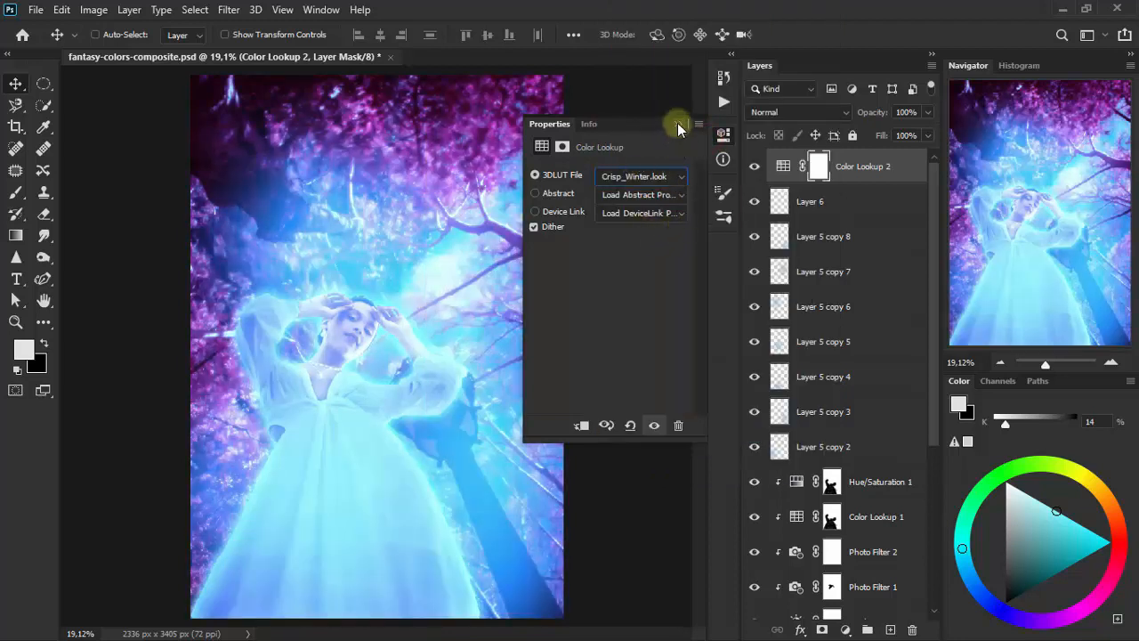
left_click(678, 124)
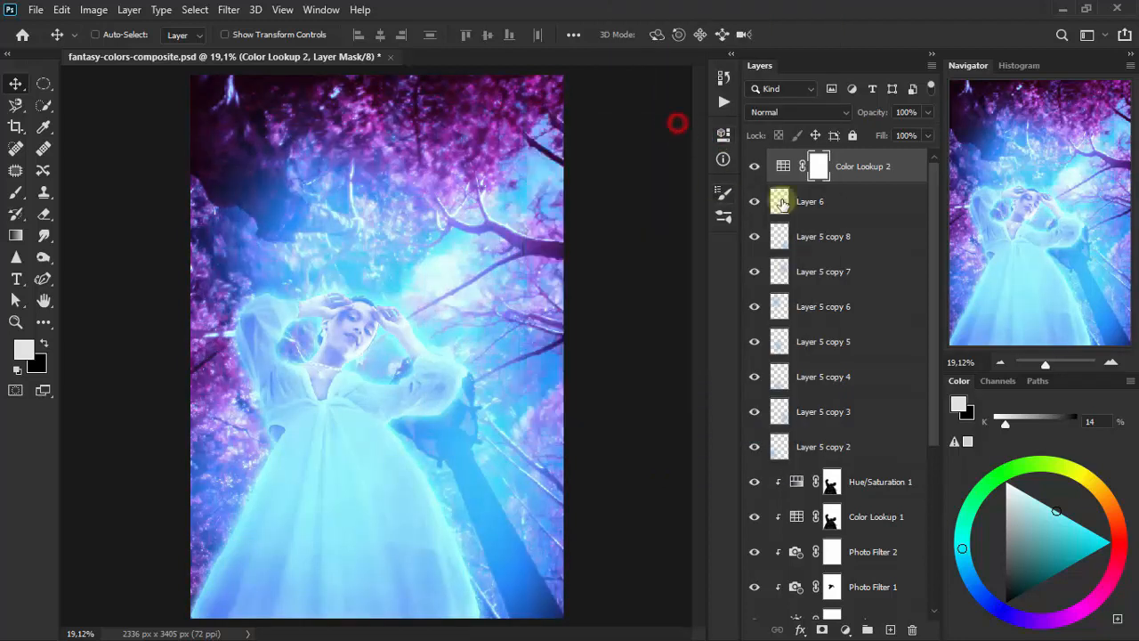
- Set the opacity of the Crisp_Winter Color Lookup layer to 45%
left_click(928, 112)
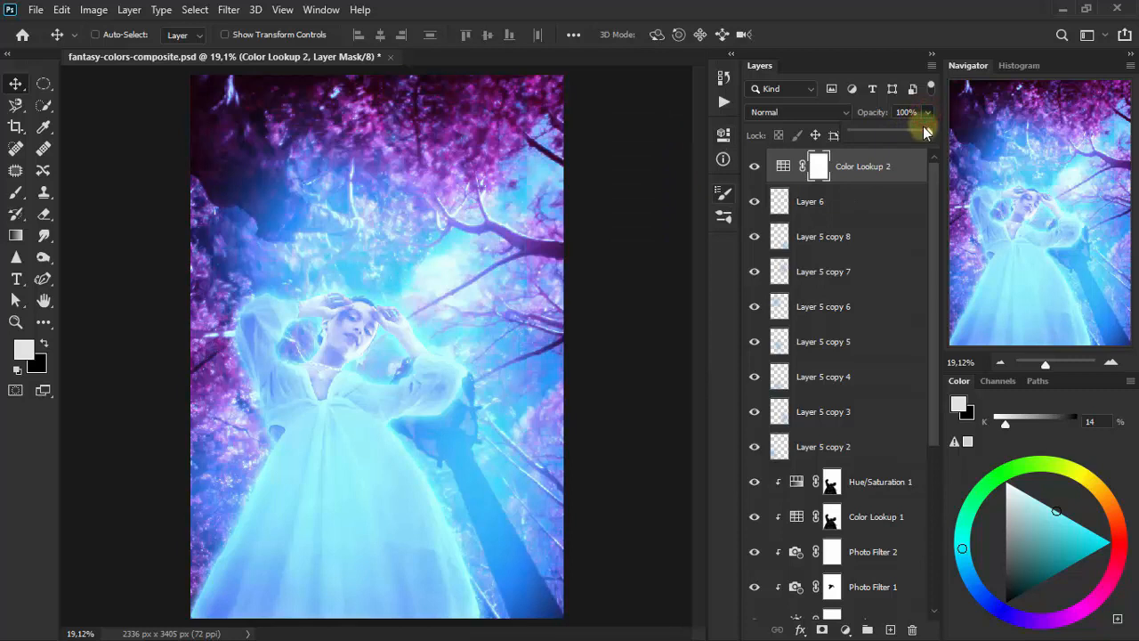
left_click_drag(924, 136, 893, 137)
left_click(903, 111)
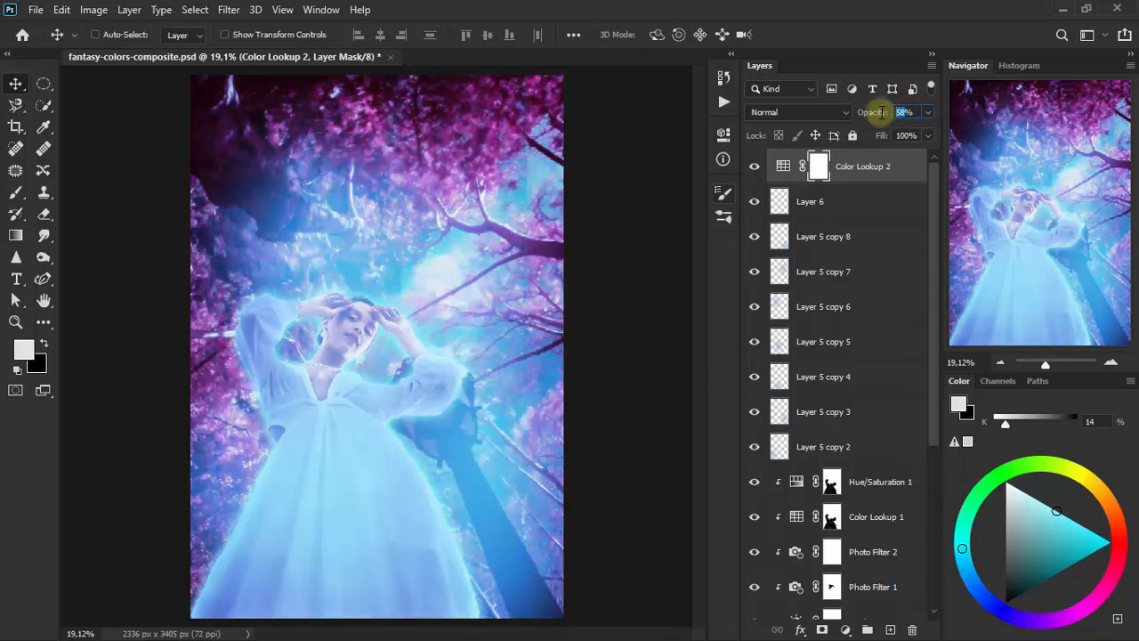
type("45")
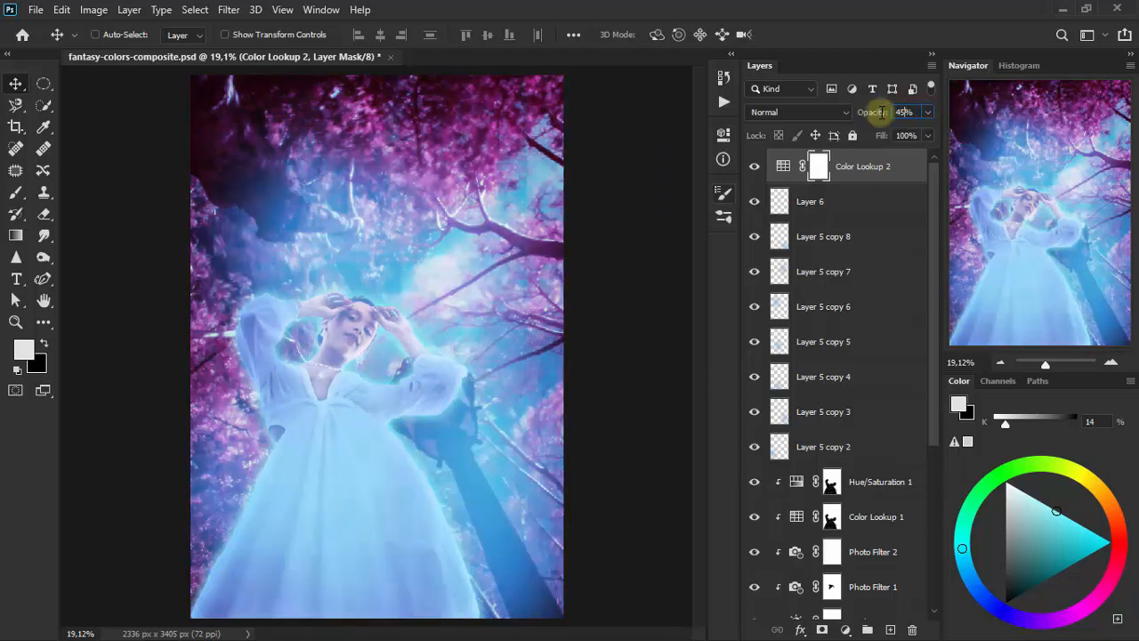
key("Return")
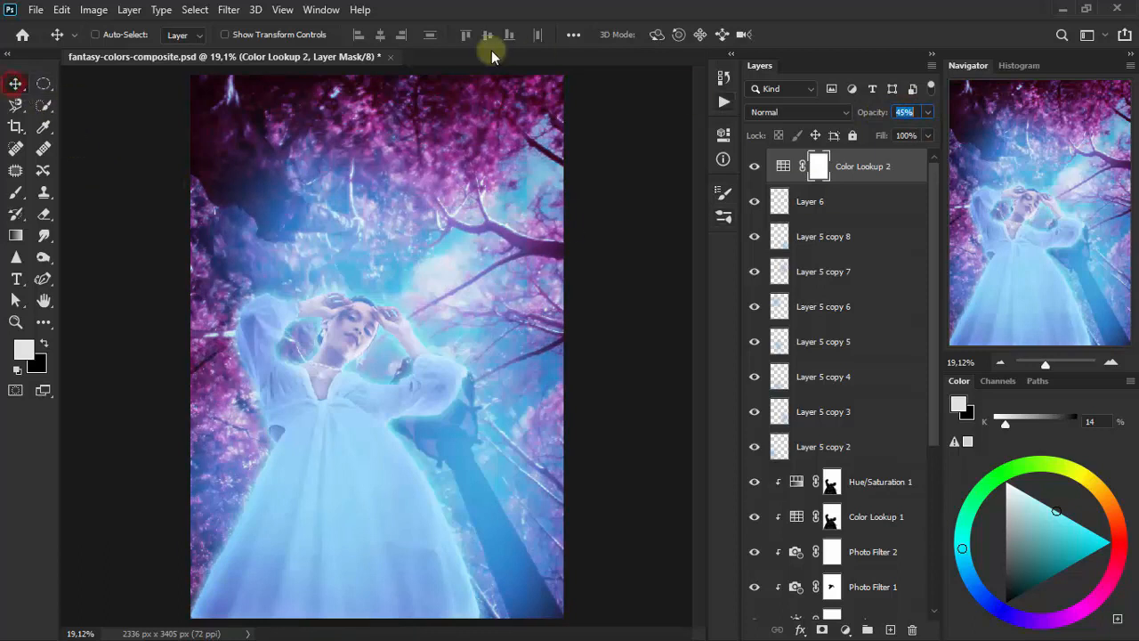
left_click(656, 592)
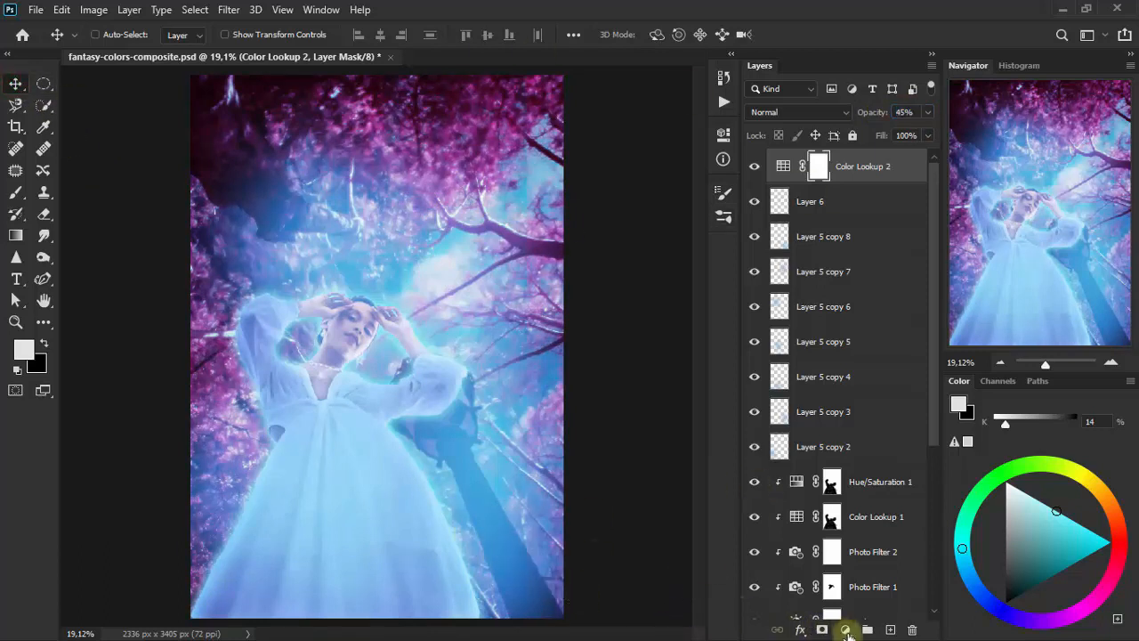
- Add another Color Lookup adjustment layer on top using the Crisp_Warm.look 3D LUT
left_click(845, 630)
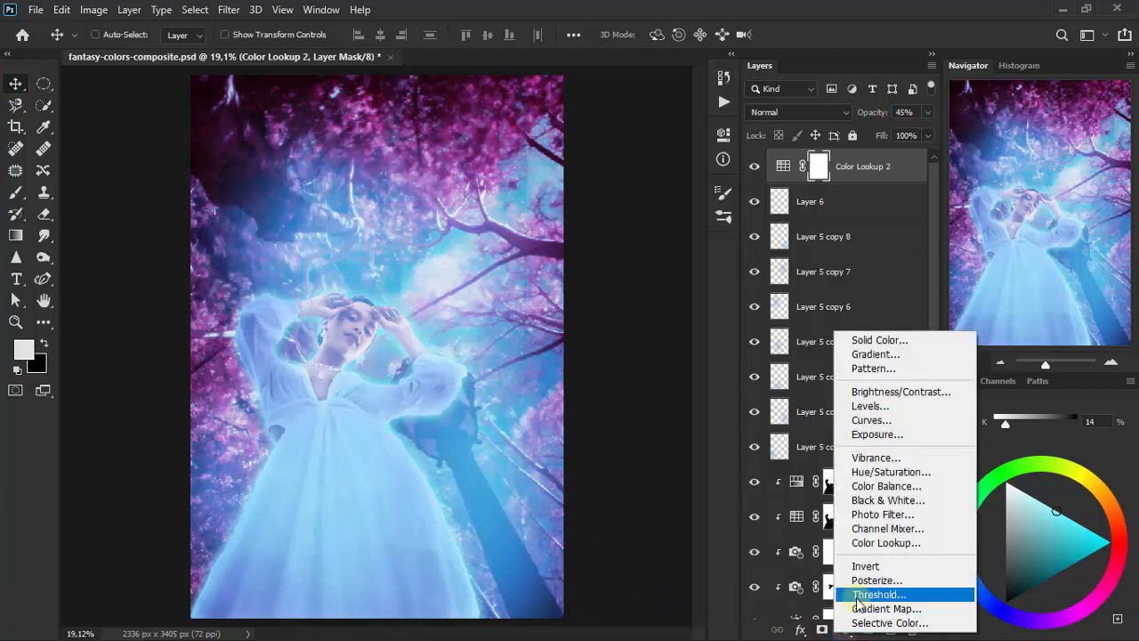
left_click(885, 542)
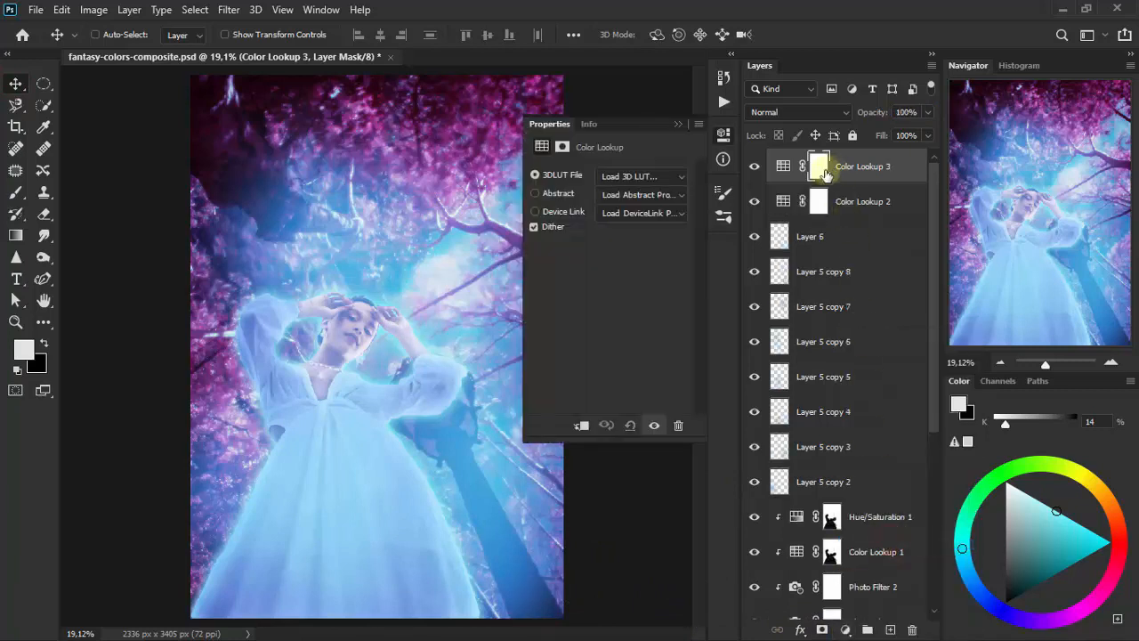
left_click(649, 177)
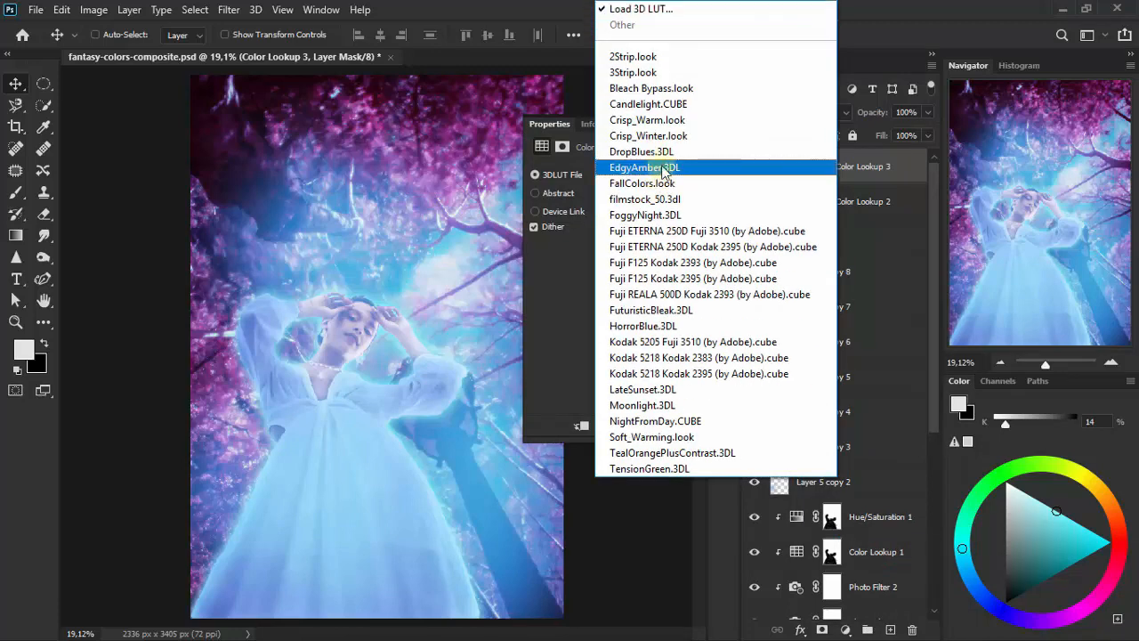
left_click(698, 125)
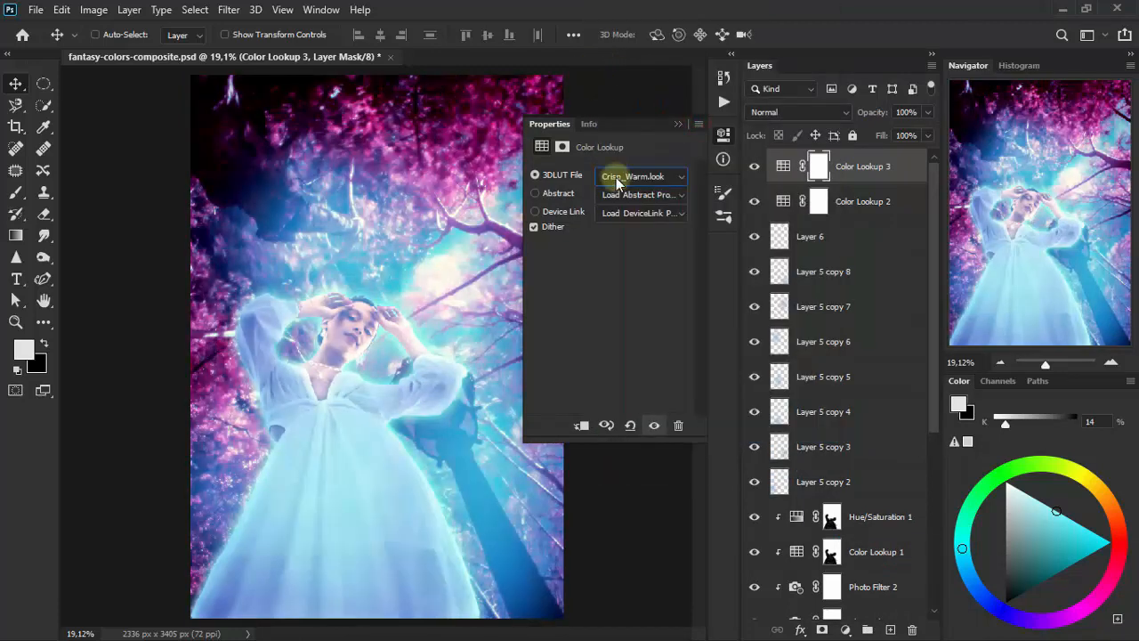
left_click(679, 126)
- Set the Crisp_Warm Color Lookup layer's blending mode to Luminosity and its opacity to 61%
left_click(788, 112)
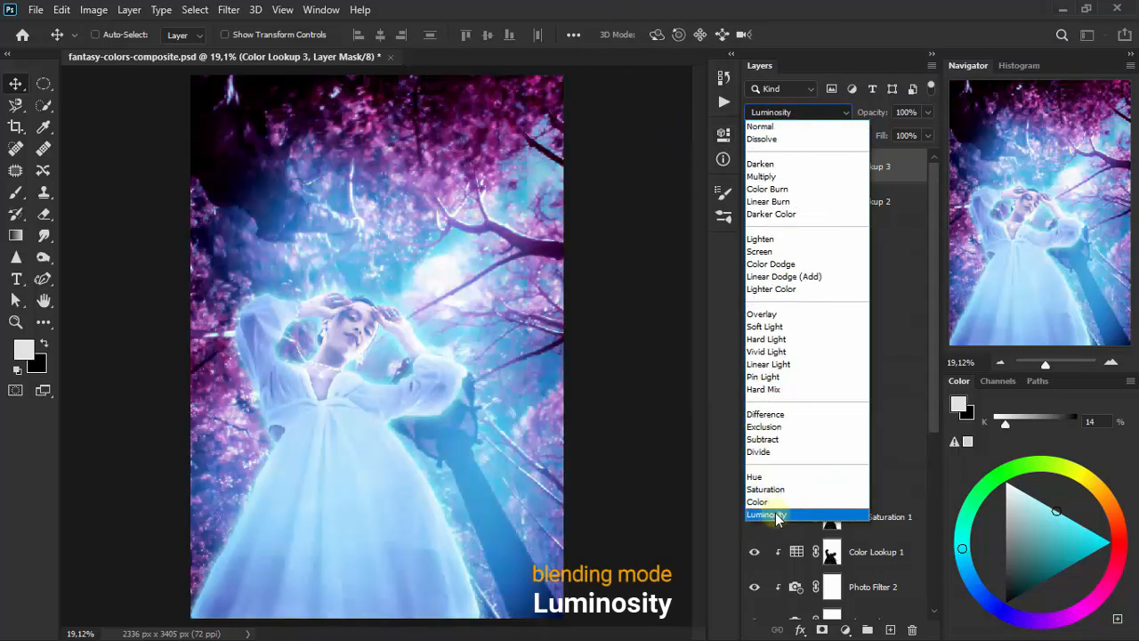
left_click(773, 513)
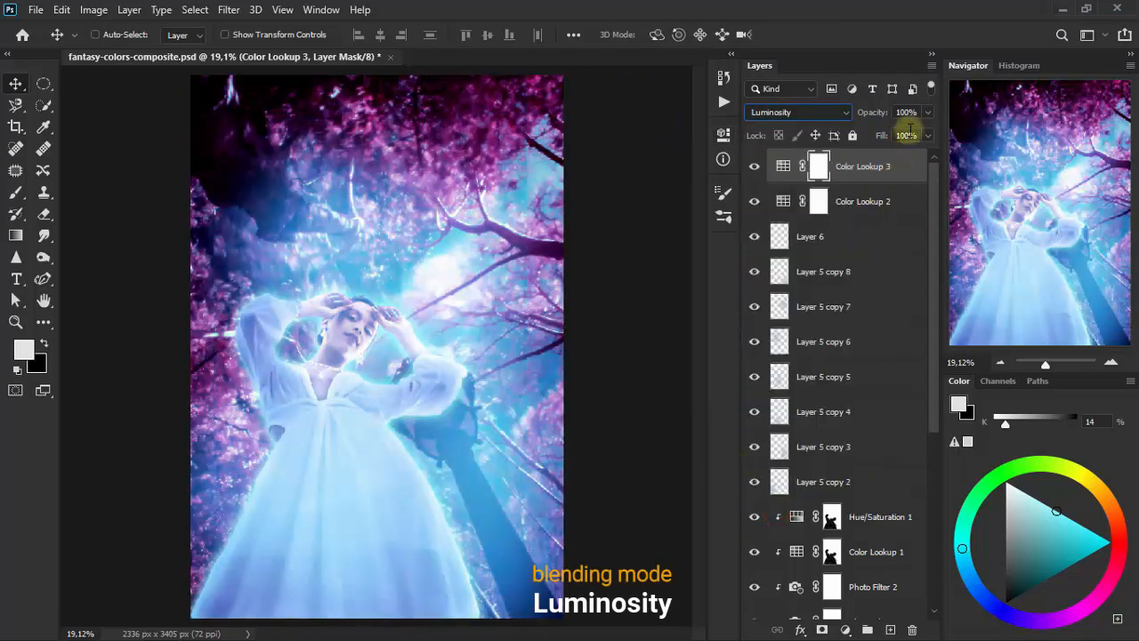
left_click(904, 112)
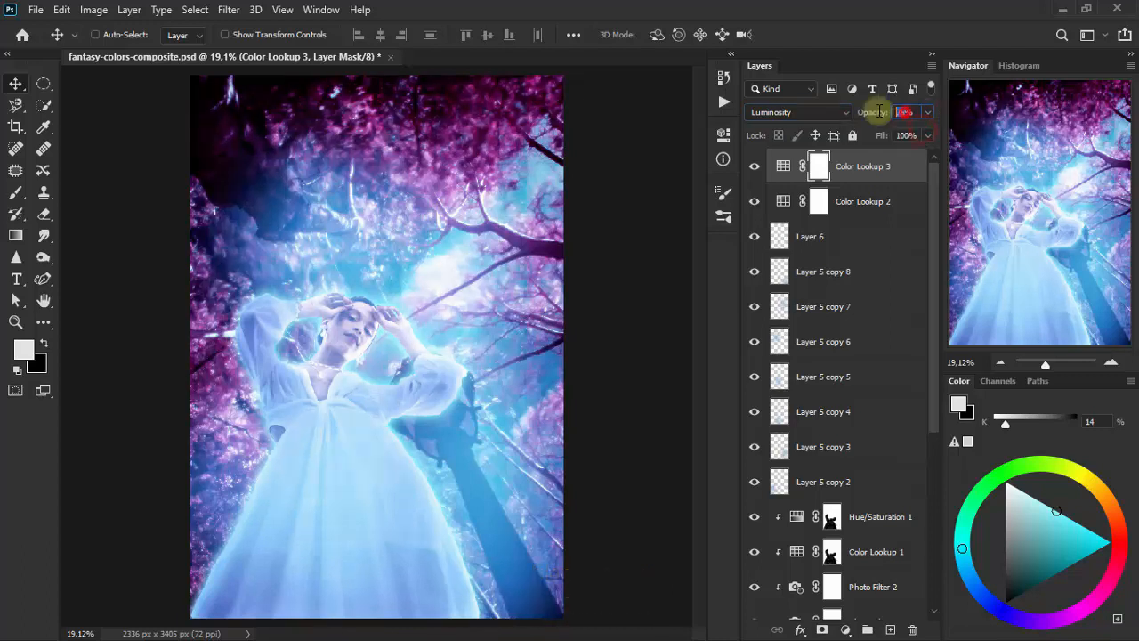
left_click_drag(879, 110, 872, 110)
left_click(912, 111)
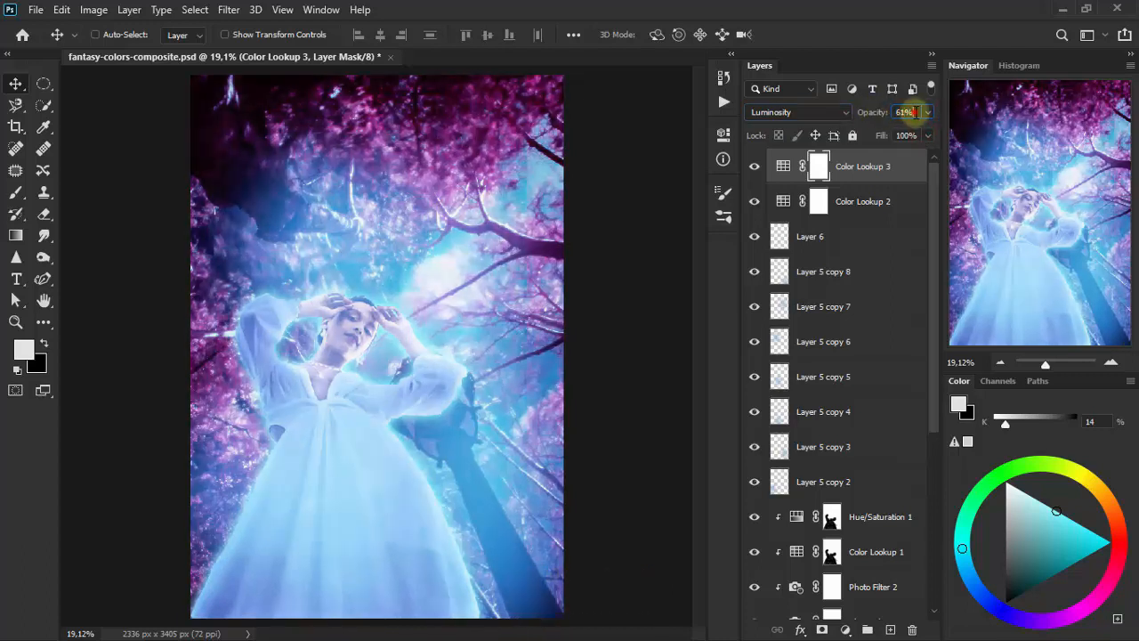
left_click(915, 112)
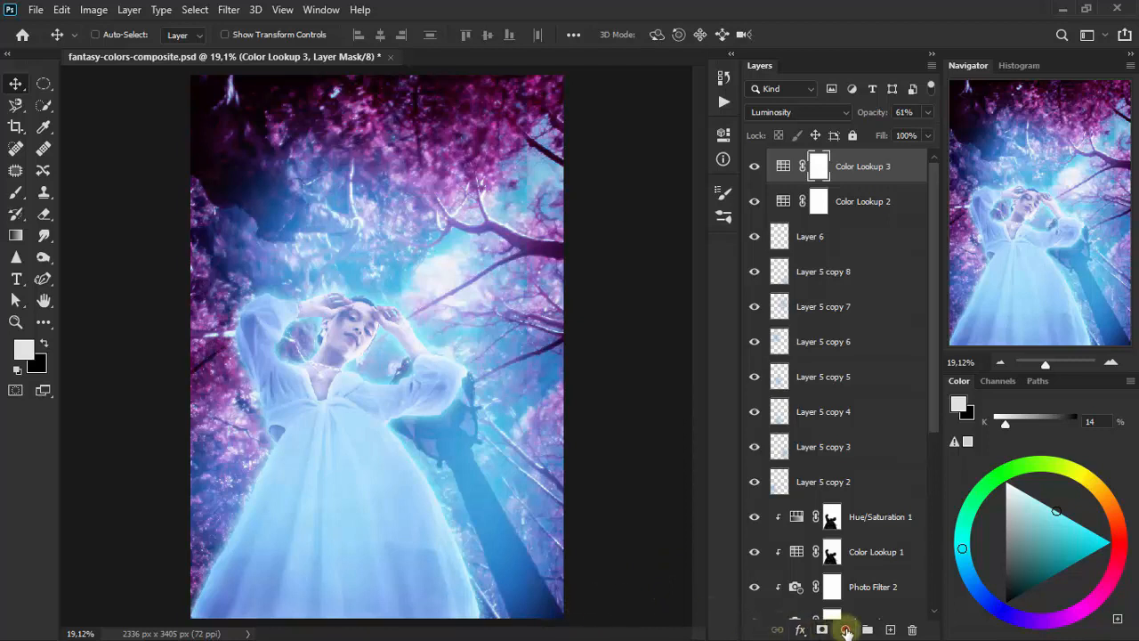
- Add a third Color Lookup adjustment layer on top using the Fuji ETERNA 250D Fuji 3510 (by Adobe).cube LUT
left_click(847, 630)
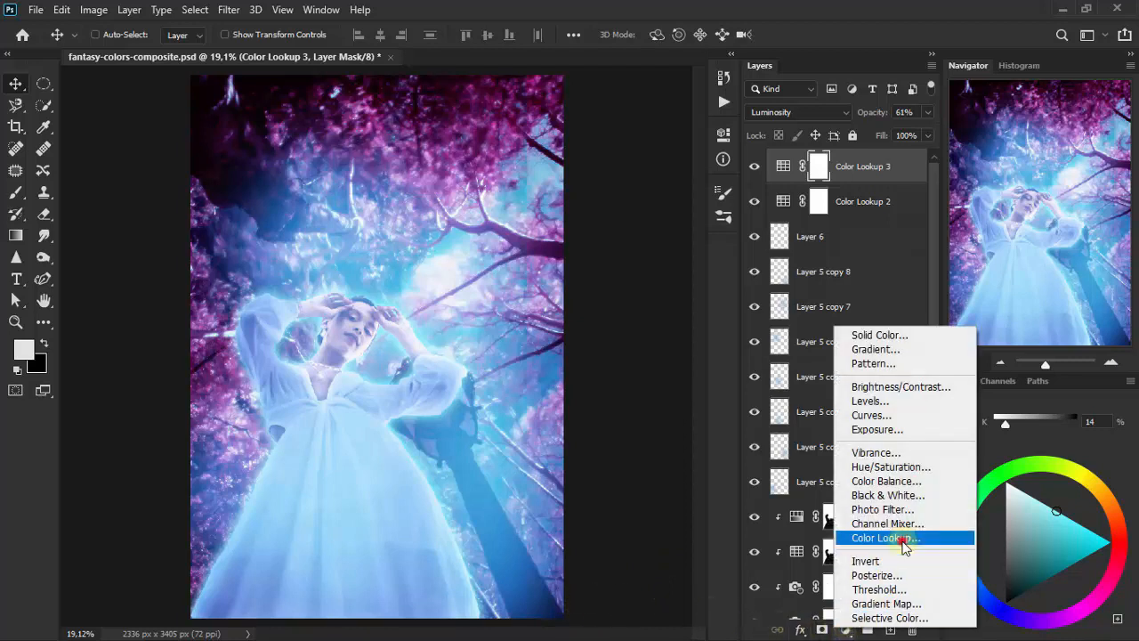
left_click(867, 538)
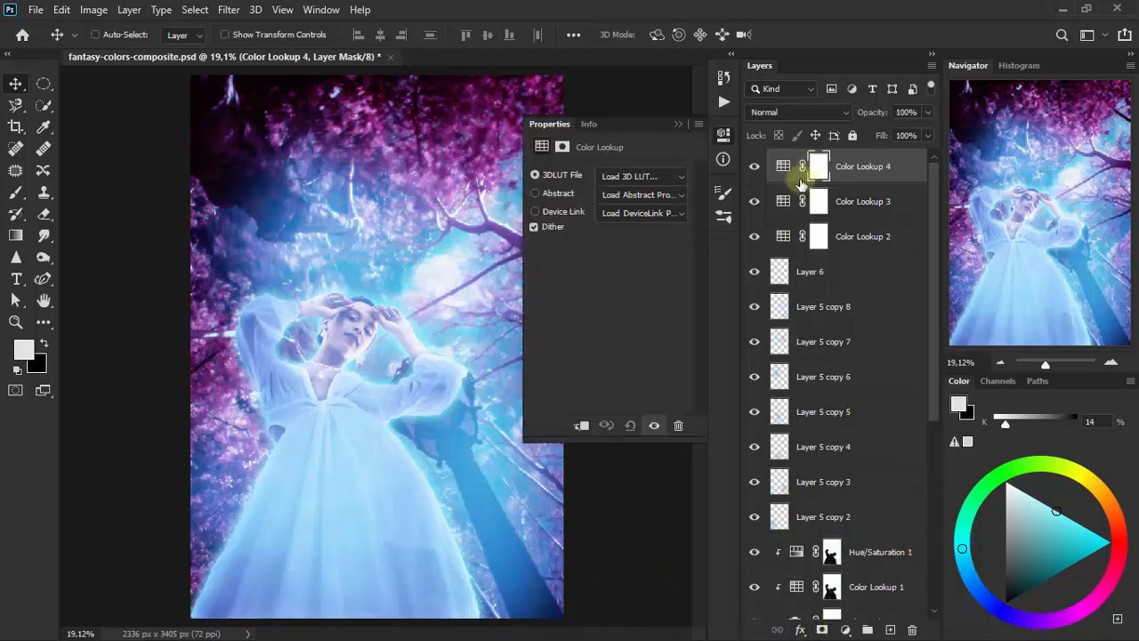
left_click(667, 177)
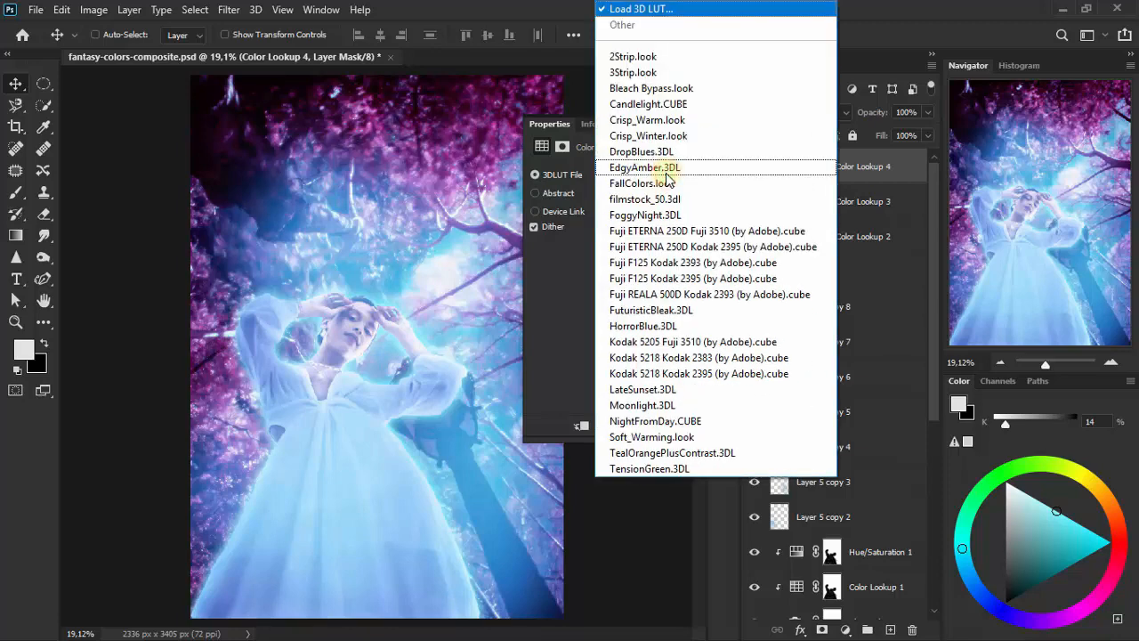
left_click(808, 233)
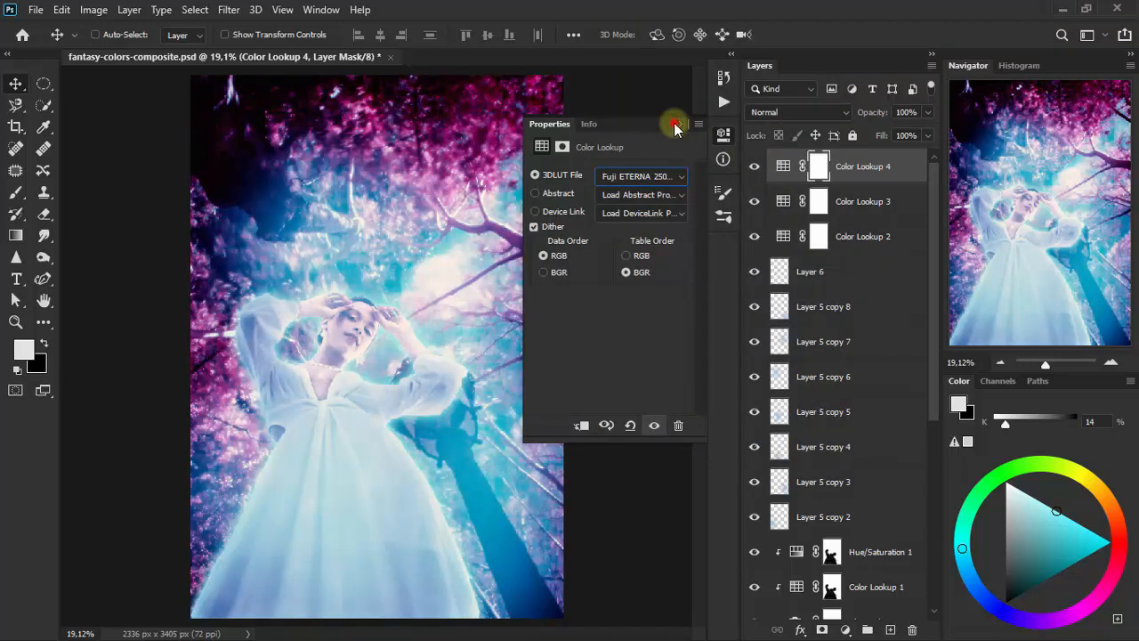
left_click(674, 125)
- Set the opacity of the Fuji ETERNA Color Lookup layer to 64%
left_click(927, 112)
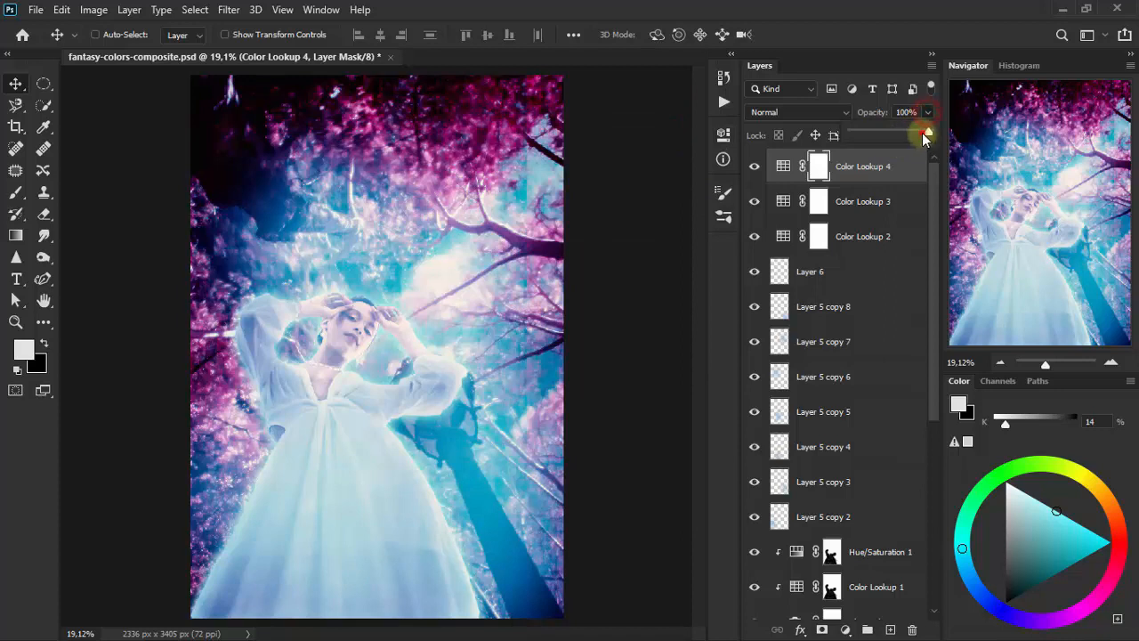
left_click_drag(925, 135, 890, 135)
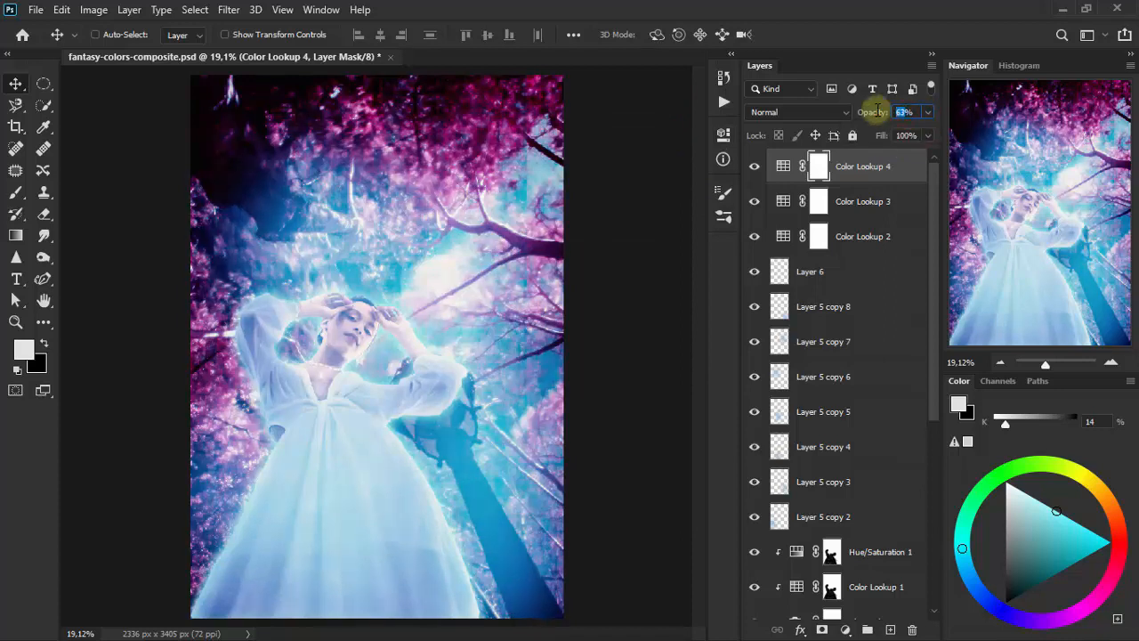
type("64")
key("Return")
left_click(772, 580, "alt")
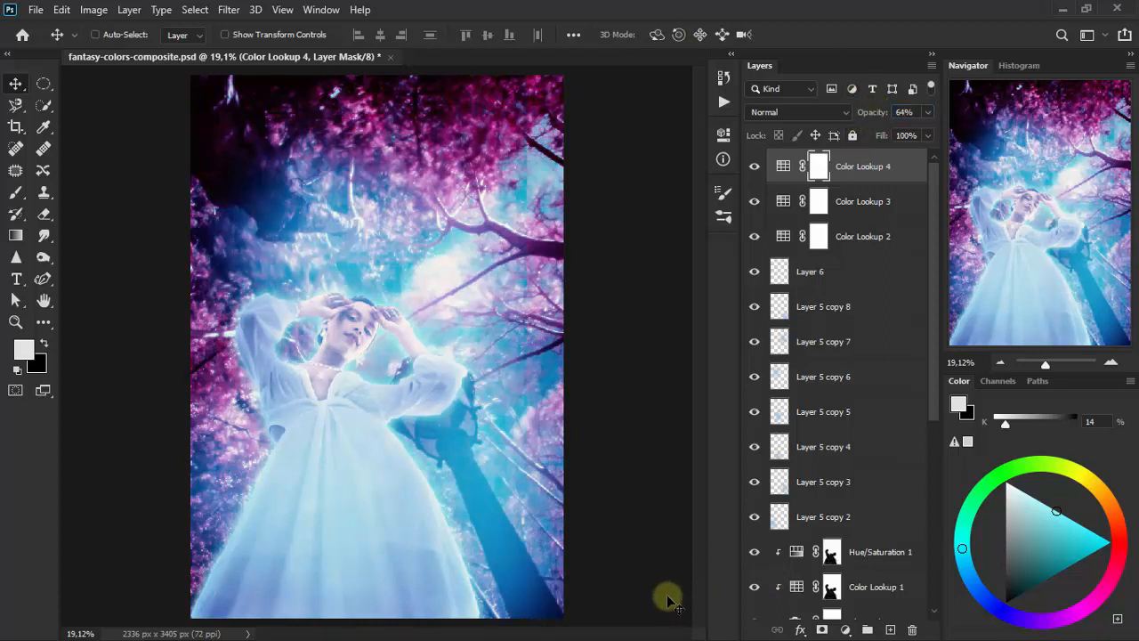
- Add a Brightness/Contrast adjustment layer on top with brightness -31 and contrast 39, and compare the image with it hidden
left_click(845, 629)
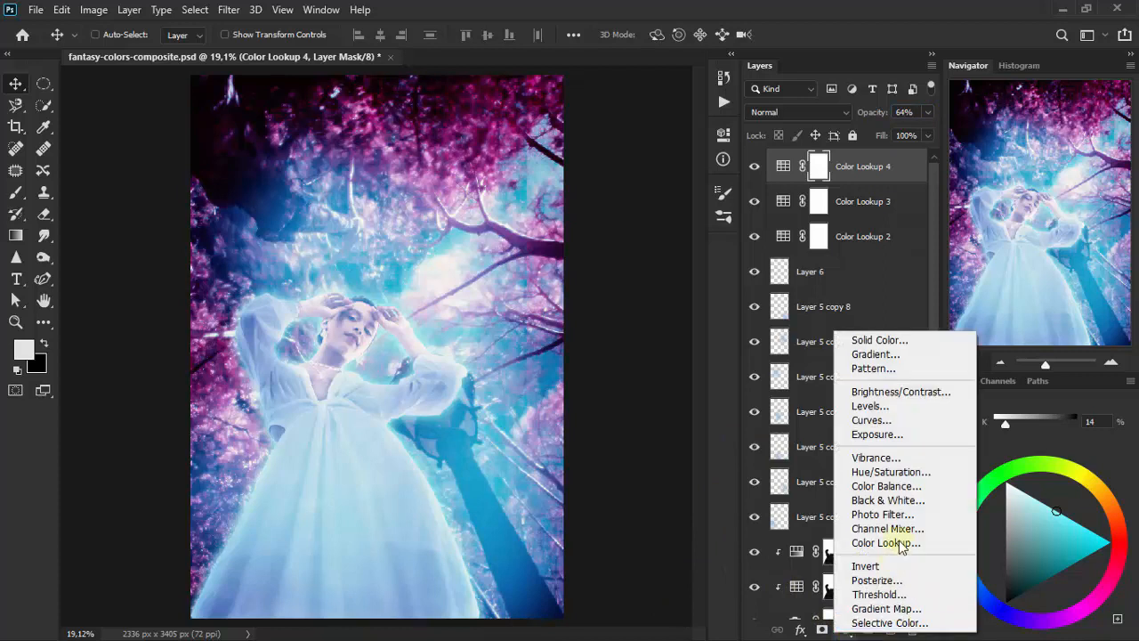
left_click(930, 391)
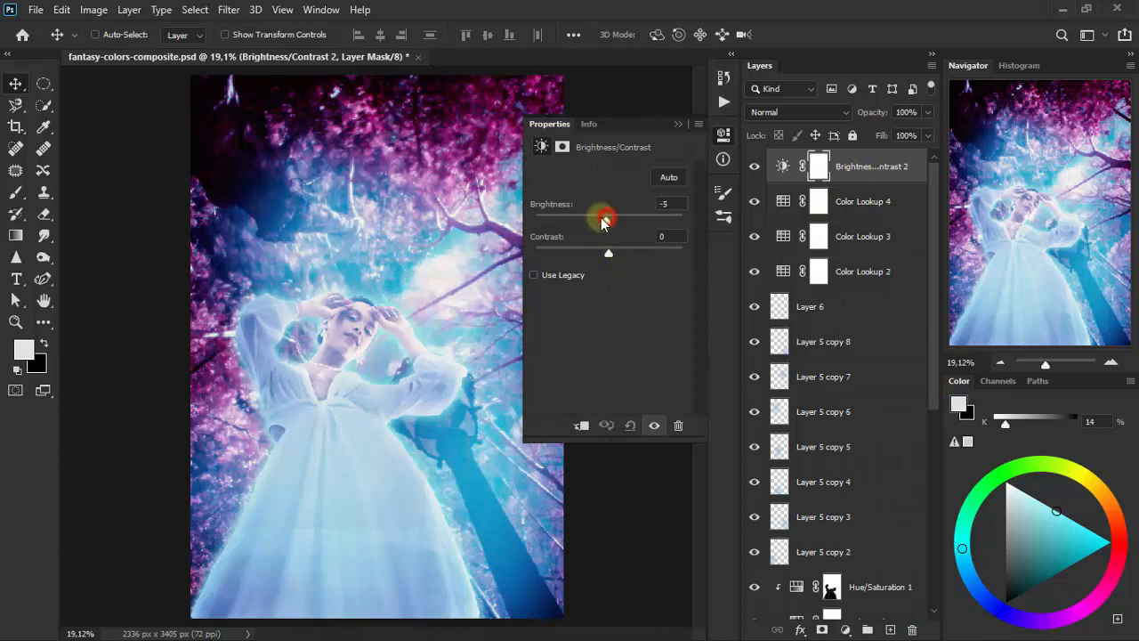
left_click_drag(605, 221, 647, 233)
left_click(665, 204)
type("31")
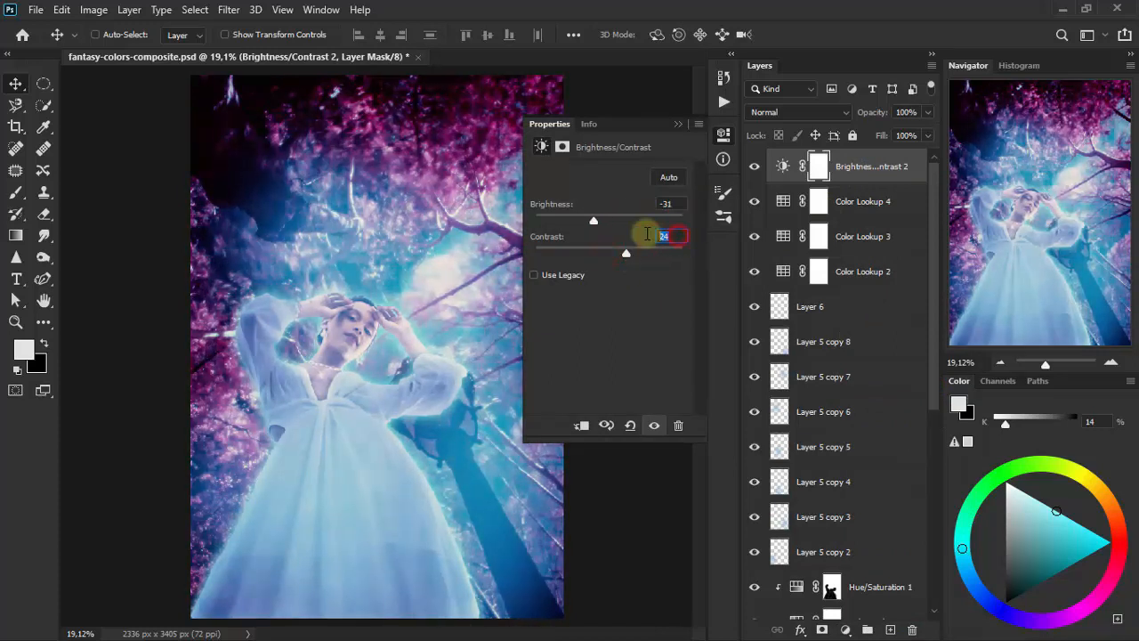
type("39")
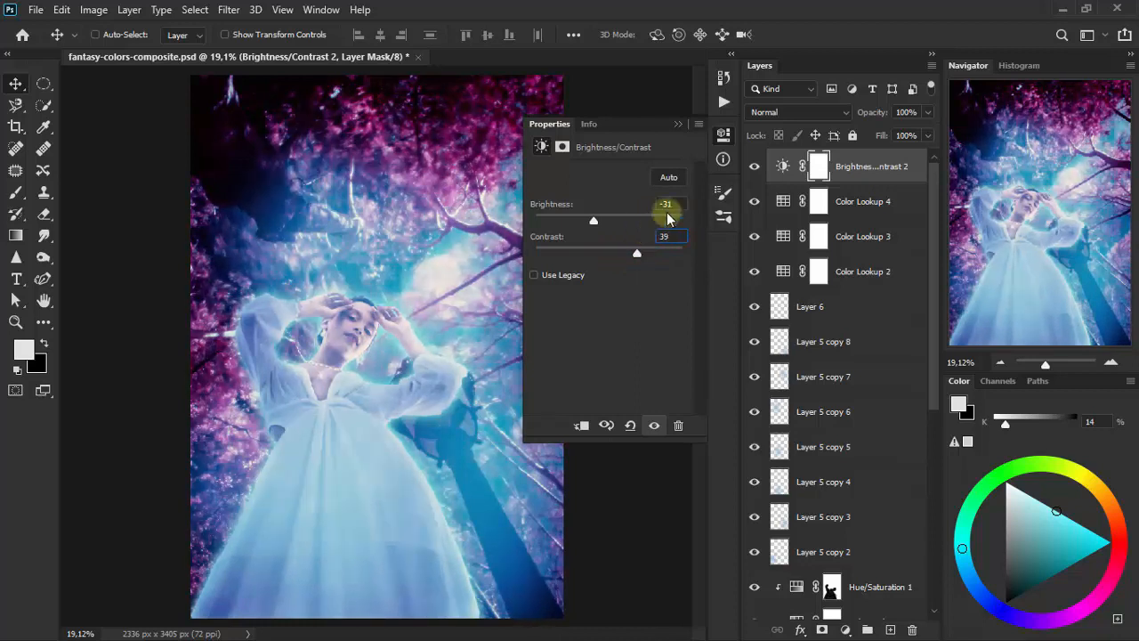
left_click(680, 123)
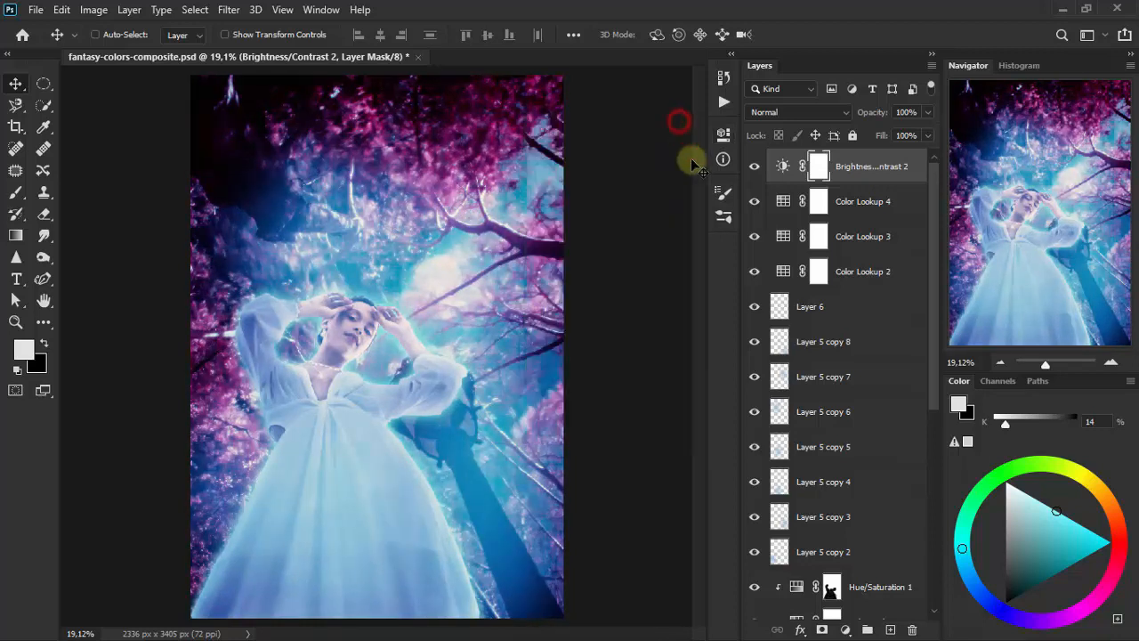
left_click(756, 168)
left_click(755, 168)
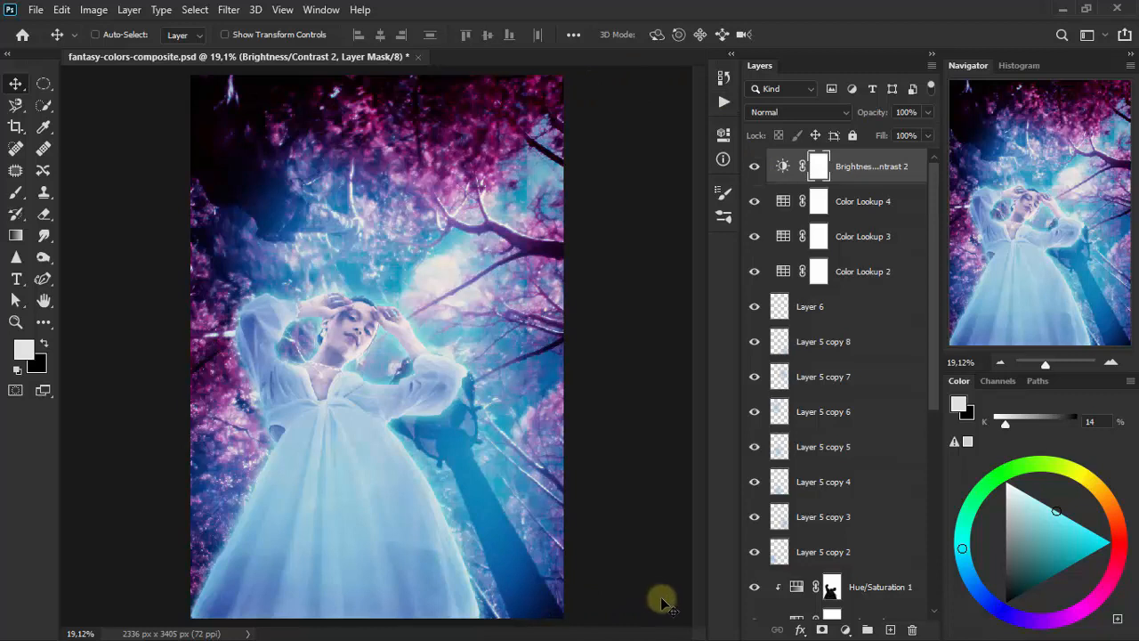
- Add a Levels adjustment layer on top with input black point 7 and white point 247, and compare the image with it hidden
left_click(844, 630)
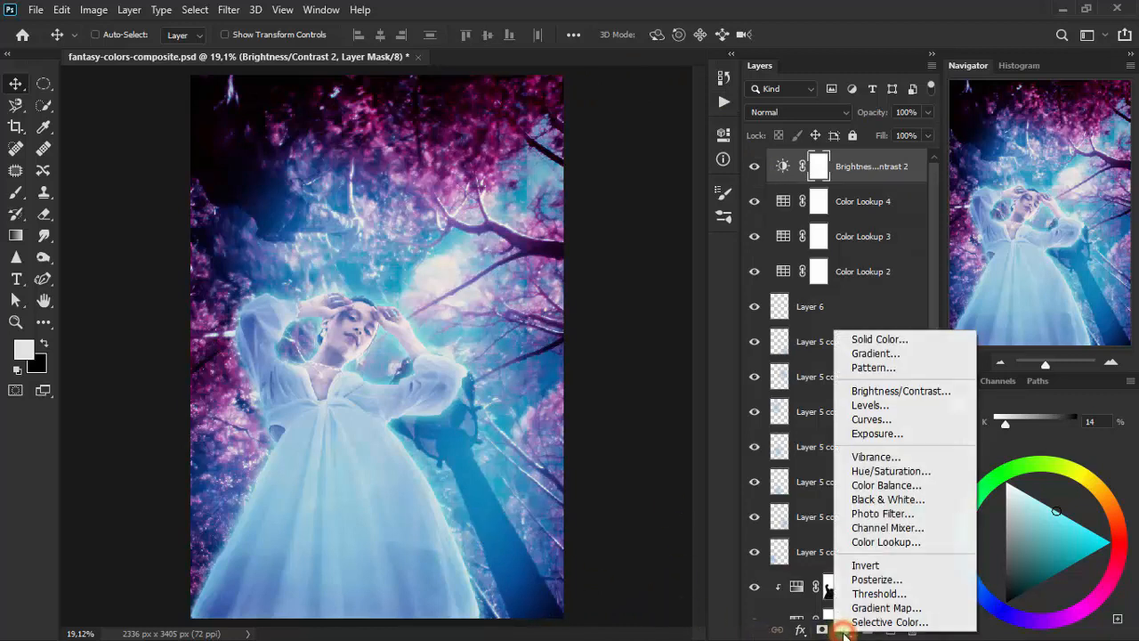
left_click(881, 405)
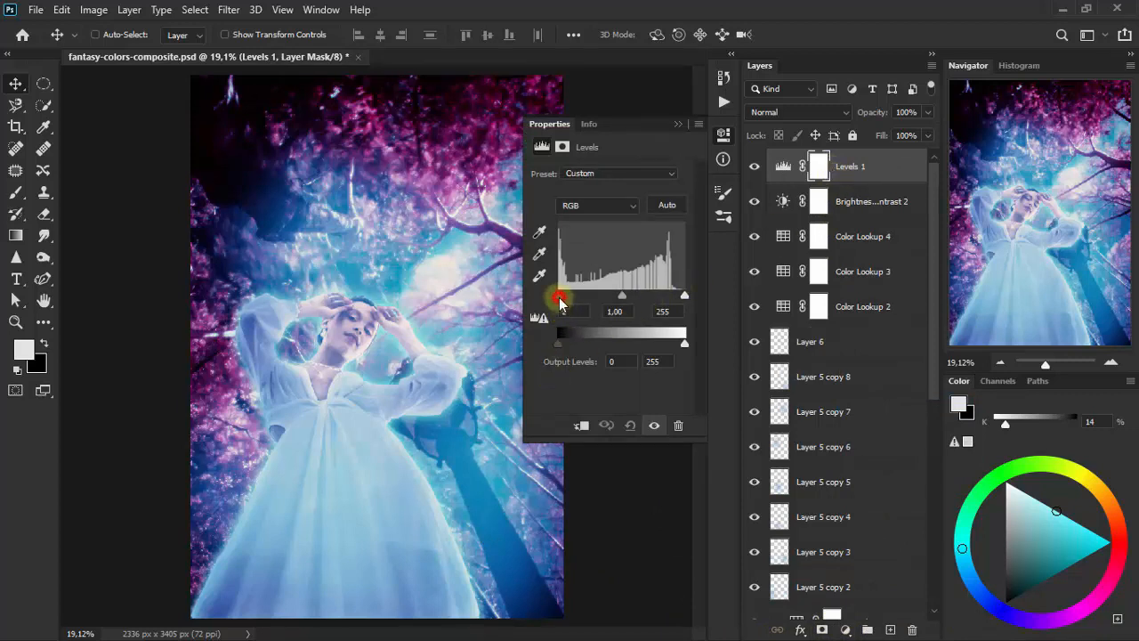
left_click_drag(560, 300, 563, 300)
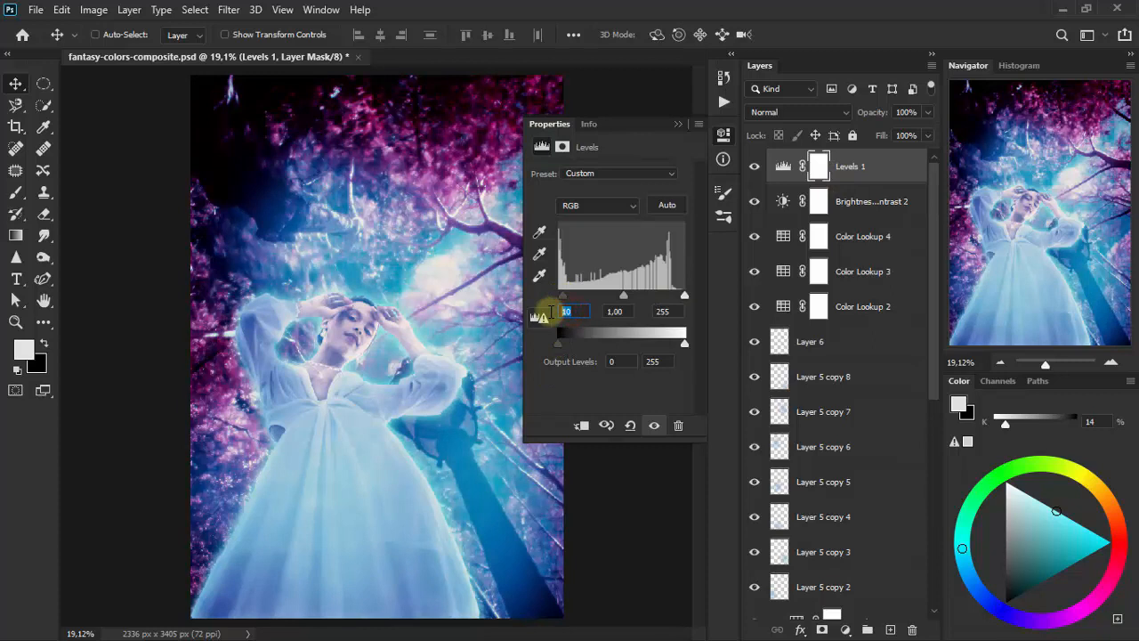
type("7")
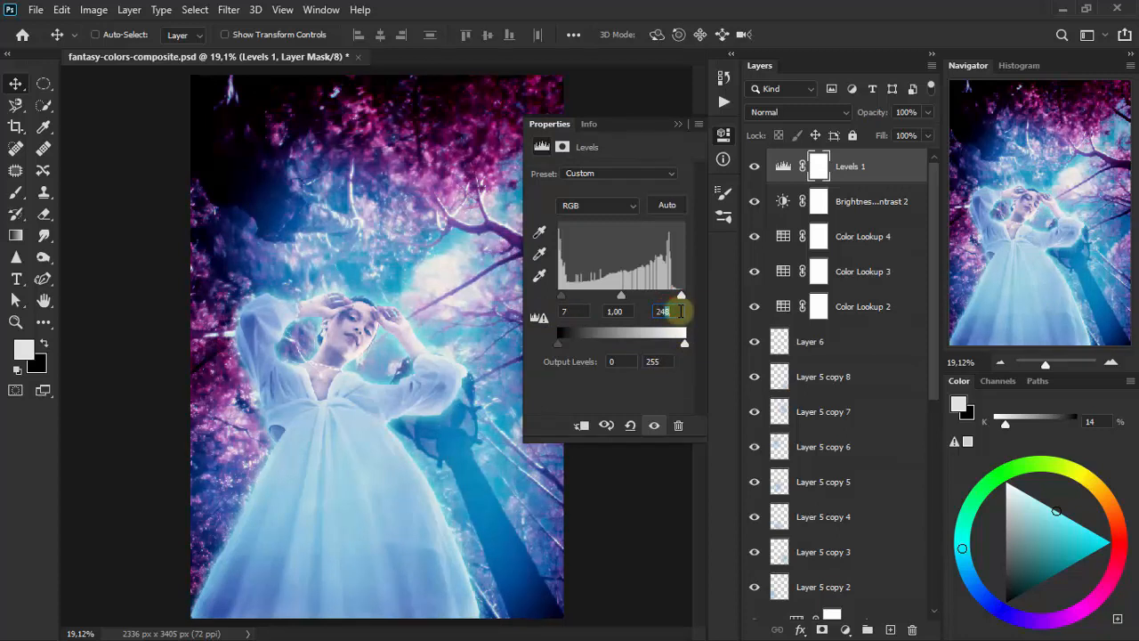
key("Down")
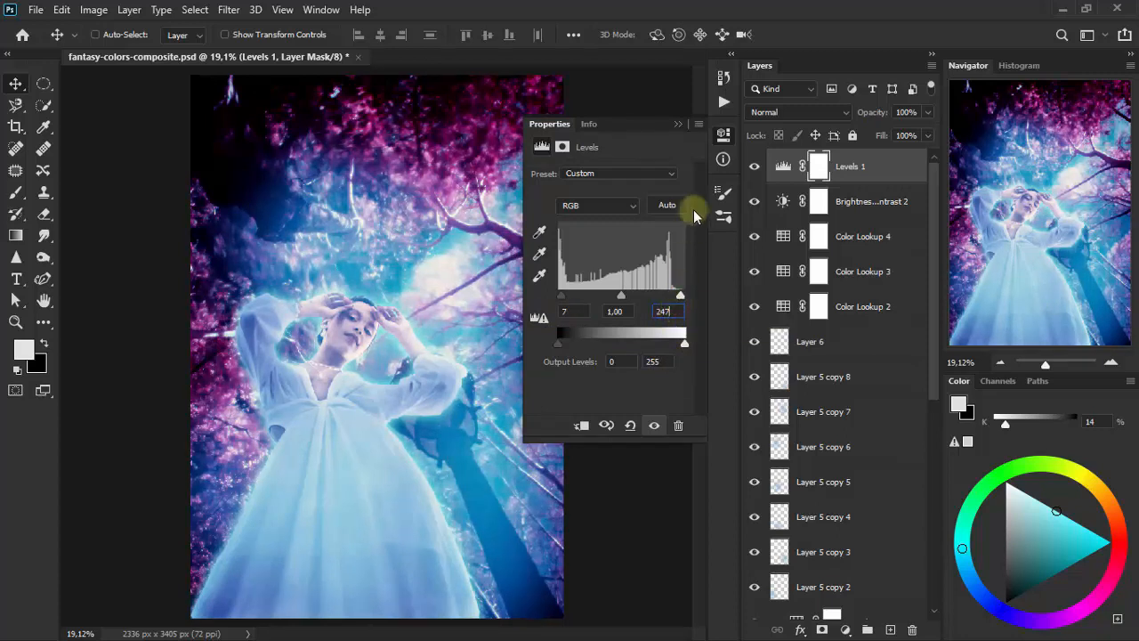
left_click(678, 126)
left_click(756, 169)
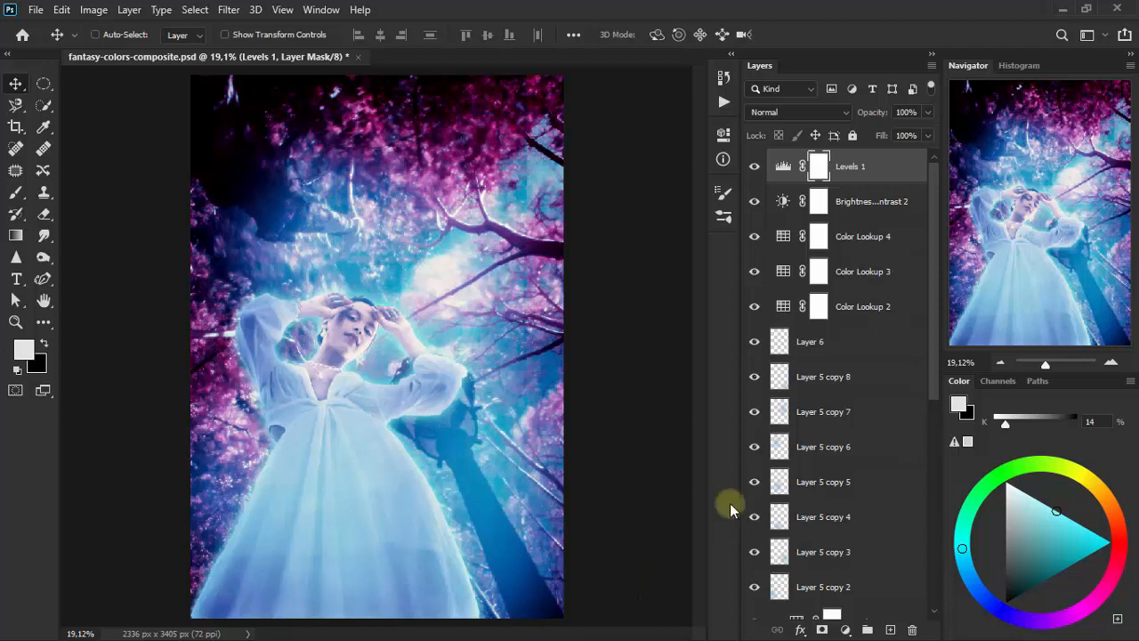
- Add a Color Lookup adjustment layer above the Levels layer using the FoggyNight.3DL LUT
left_click(849, 633)
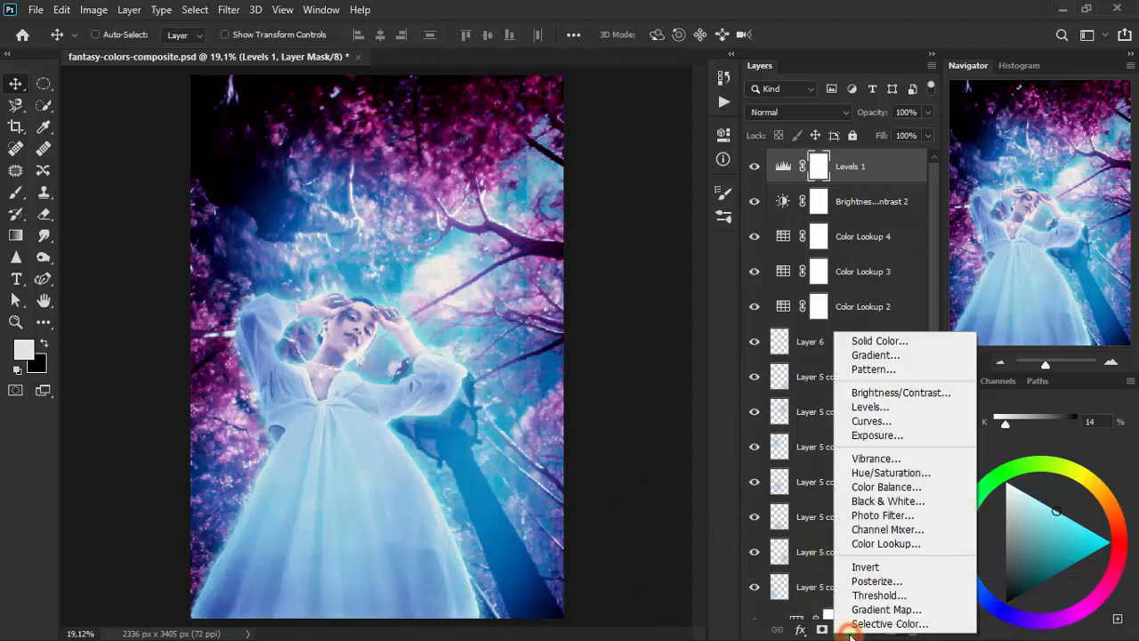
left_click(893, 544)
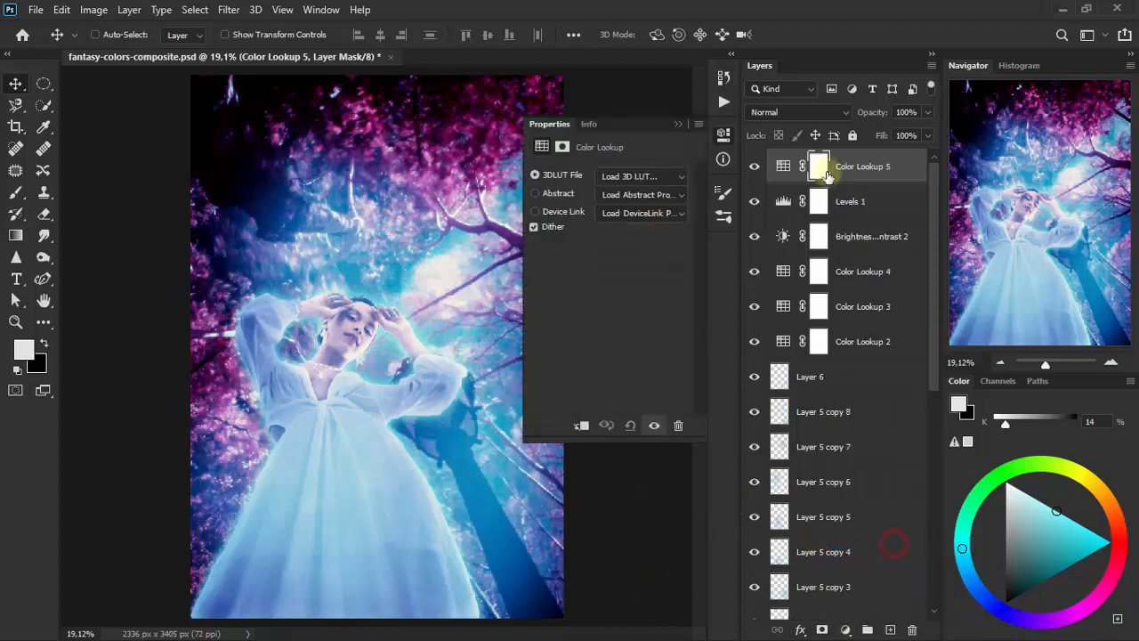
left_click(661, 184)
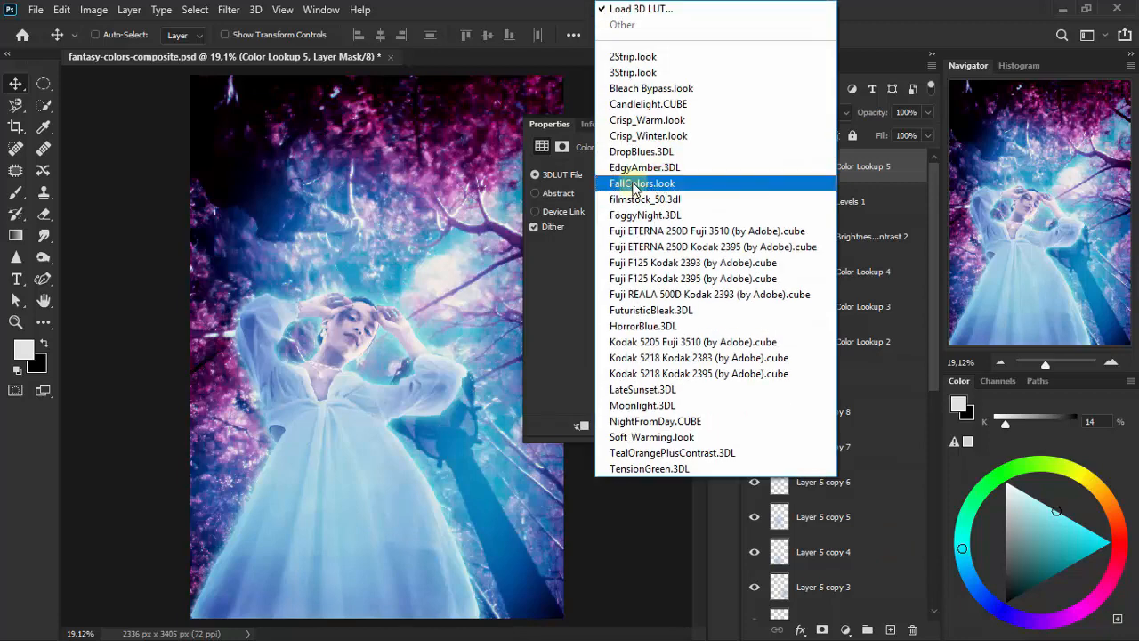
left_click(712, 224)
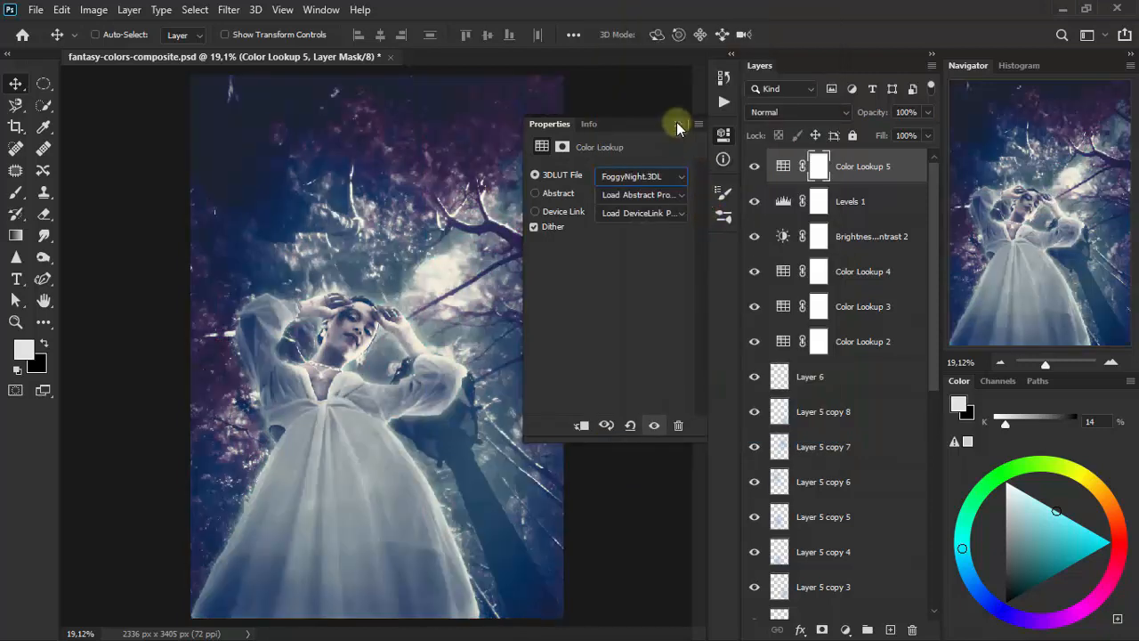
left_click(677, 127)
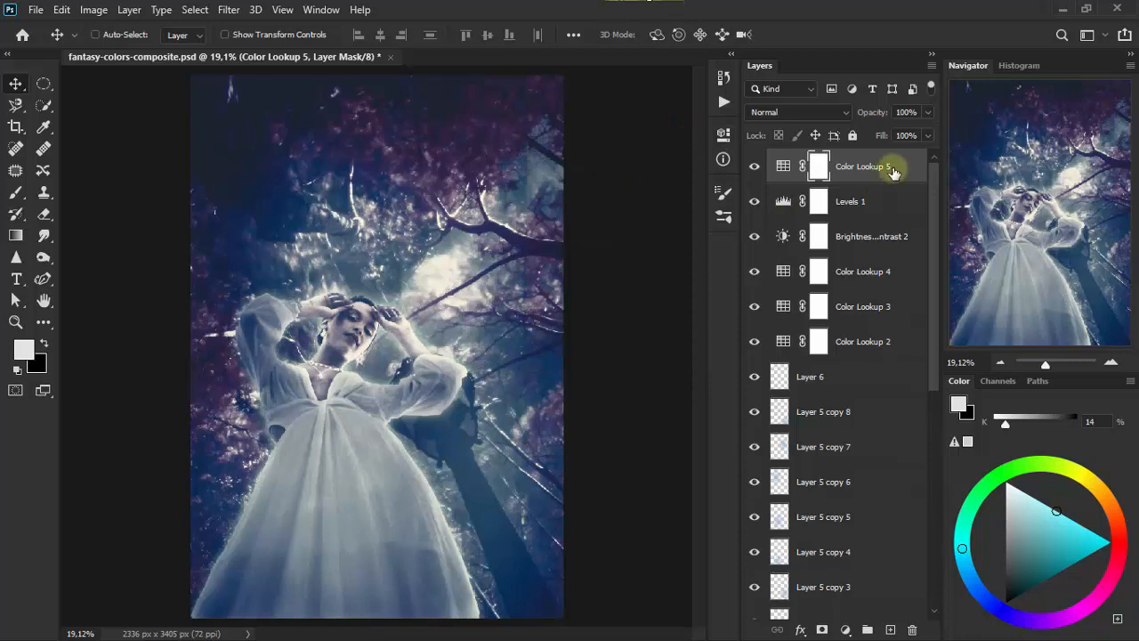
- Set the opacity of the FoggyNight Color Lookup layer to 65%
left_click_drag(932, 113, 904, 112)
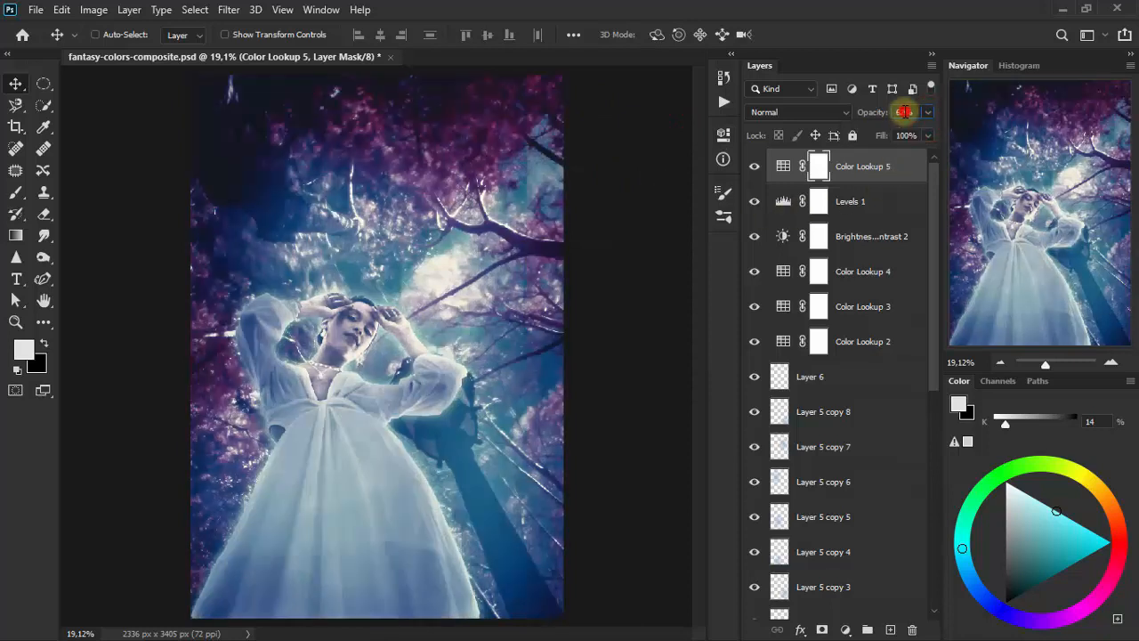
left_click(909, 113)
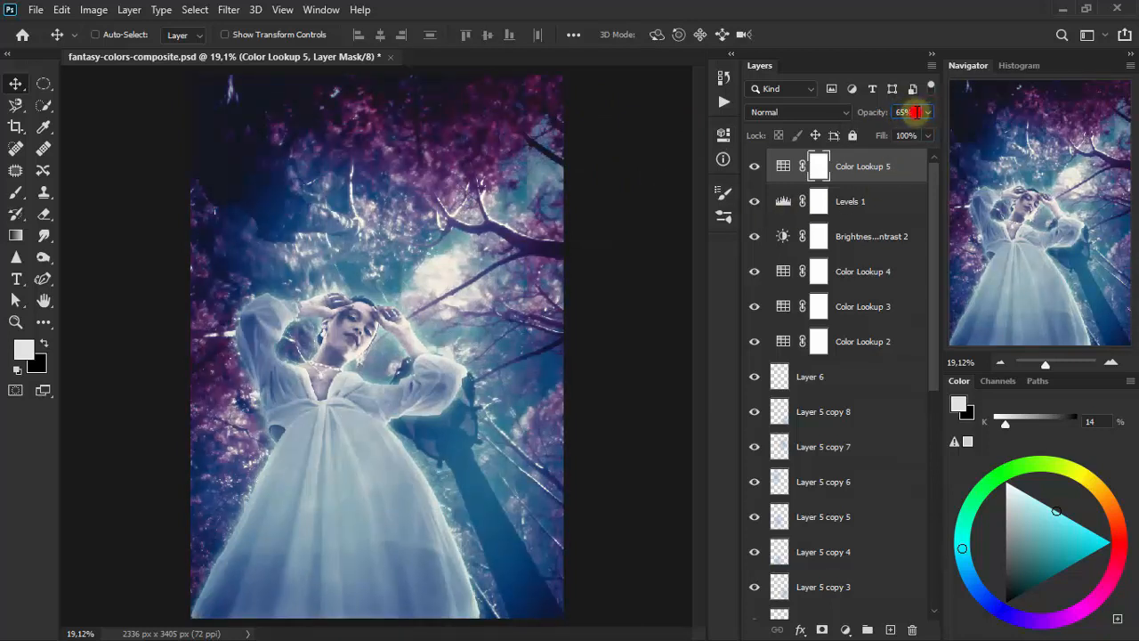
left_click(660, 601)
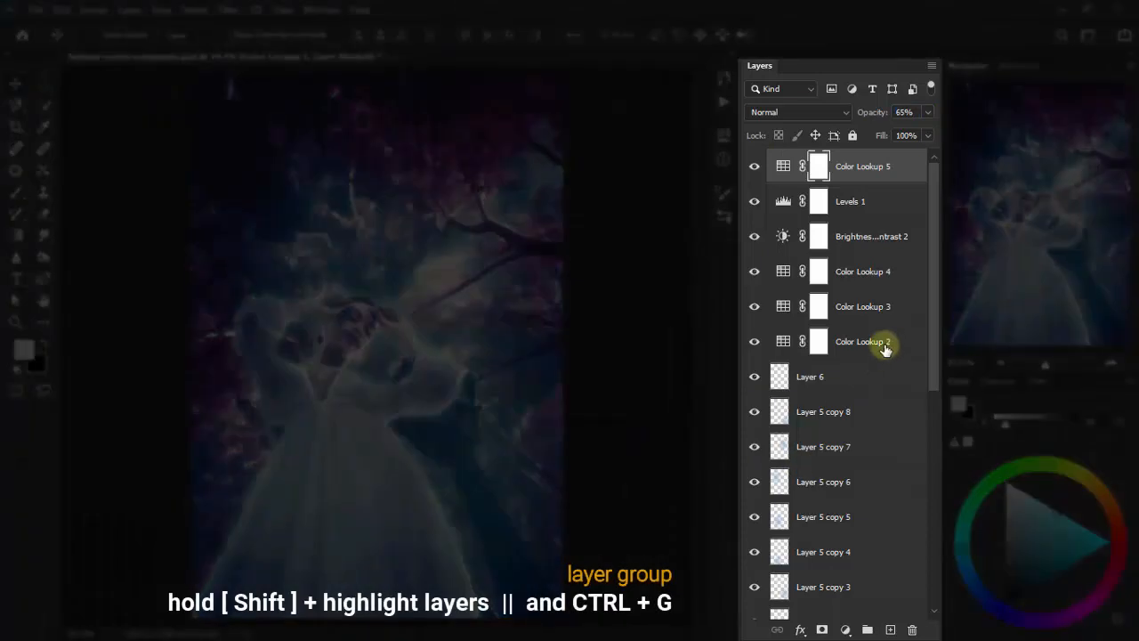
- Group the top six adjustment layers, from Color Lookup 2 up to Color Lookup 5, and add a layer mask to the group
left_click(886, 347, "shift")
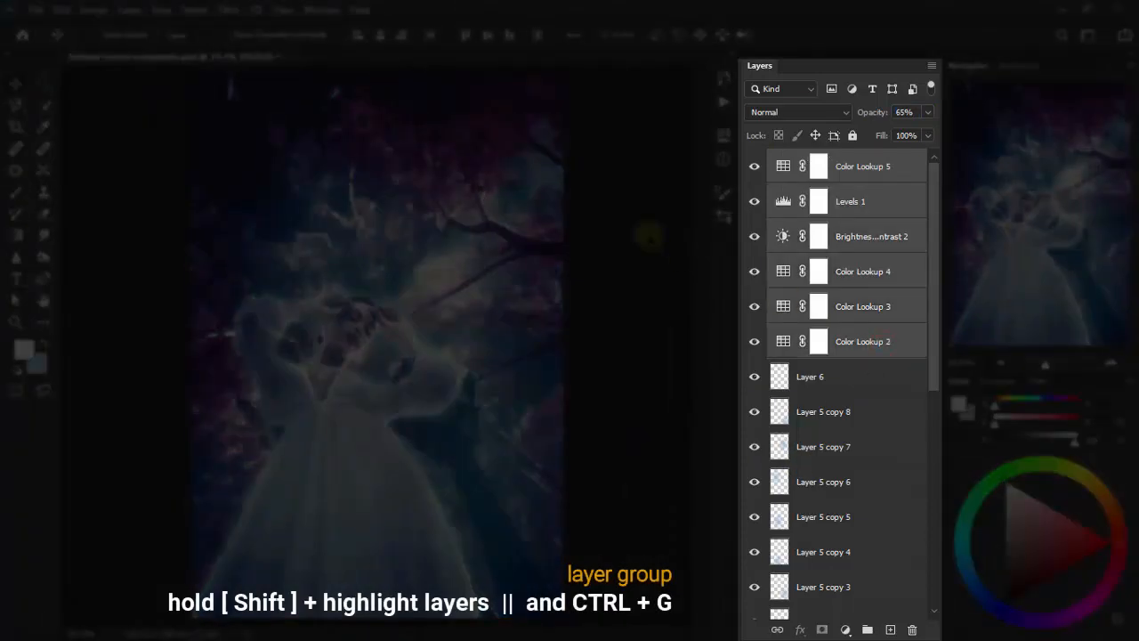
key("ctrl+g")
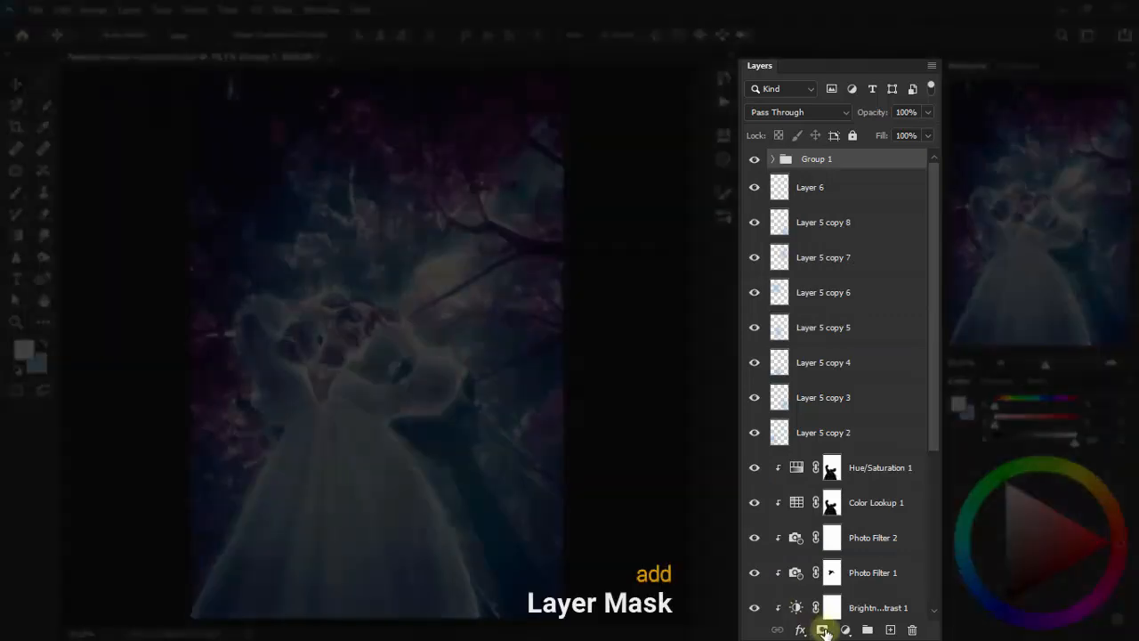
left_click(823, 630)
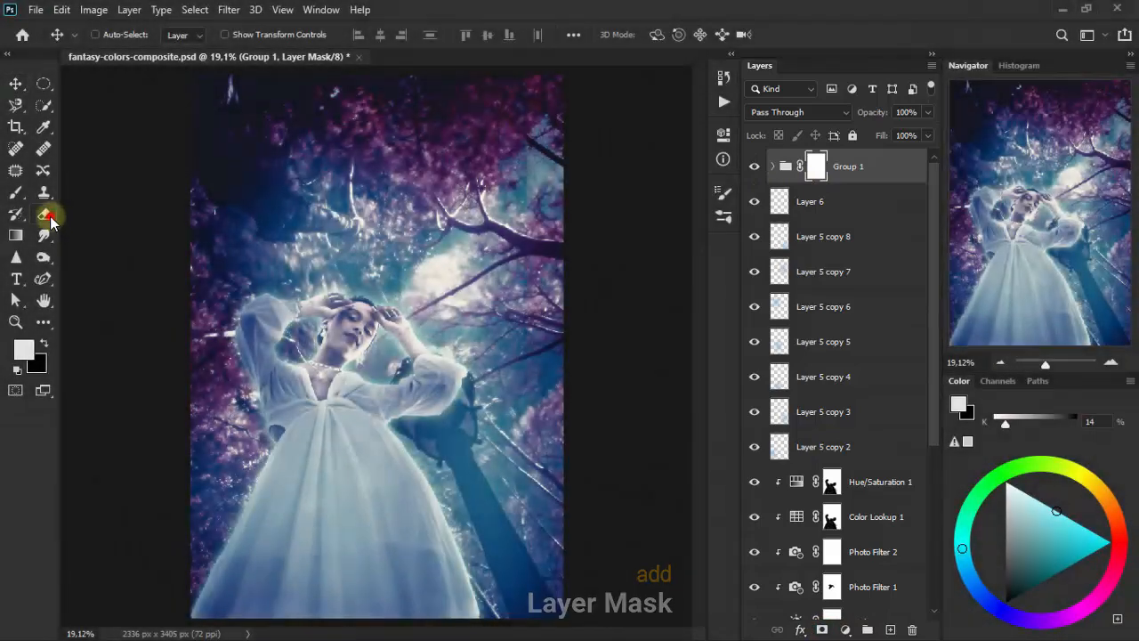
- Mask the group's color grading off the forest and sky above the woman with the Eraser at 40% opacity and size 300
left_click(45, 214)
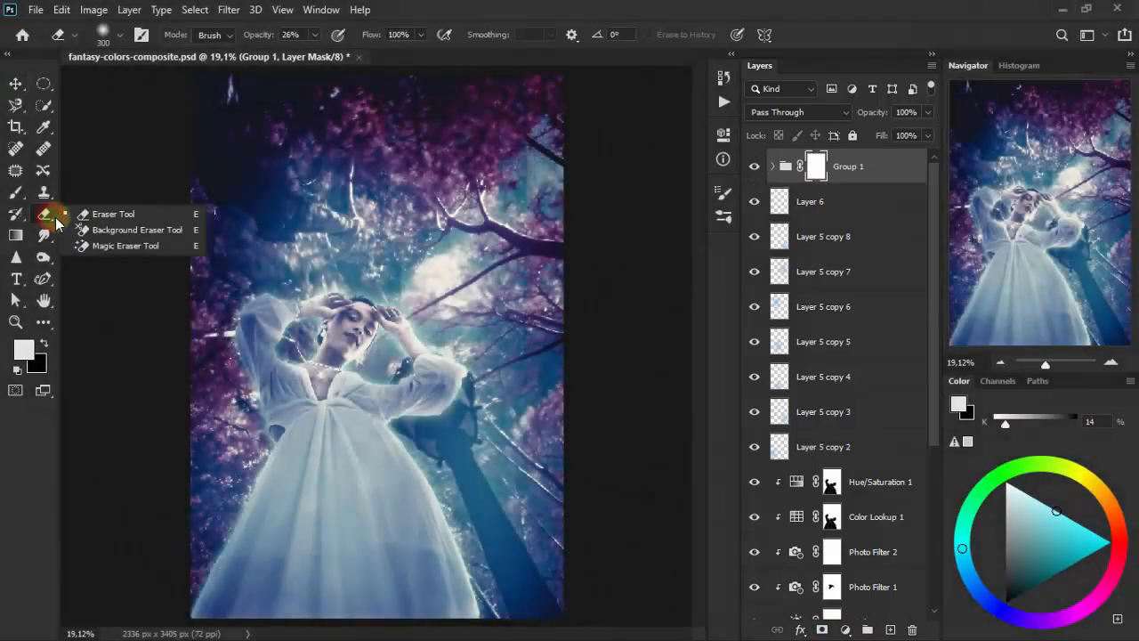
left_click(155, 215)
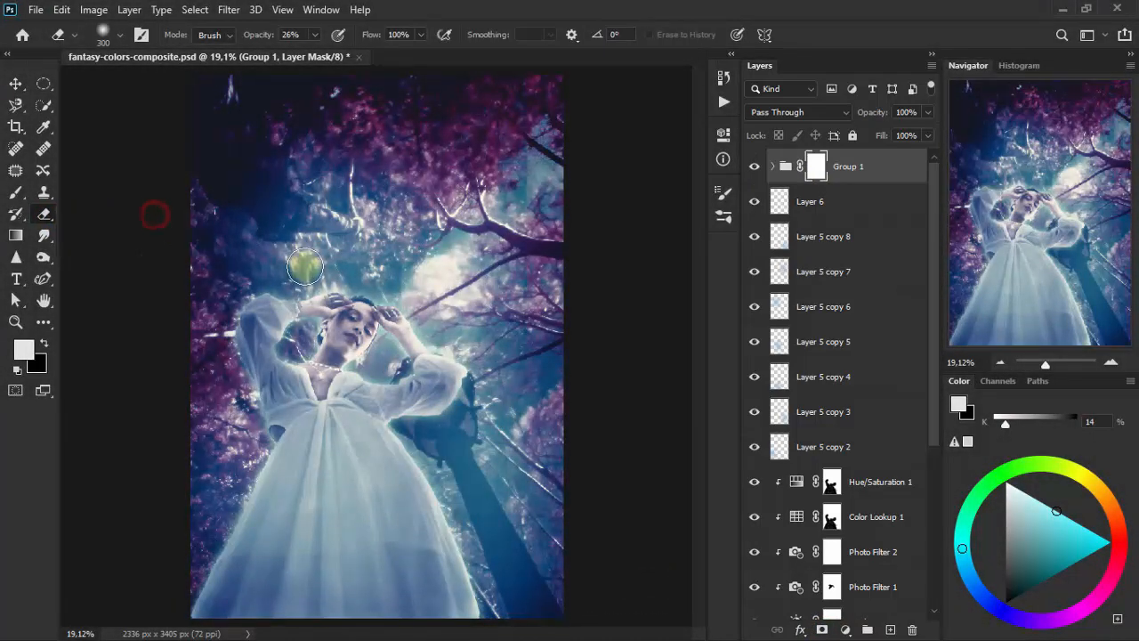
left_click(314, 34)
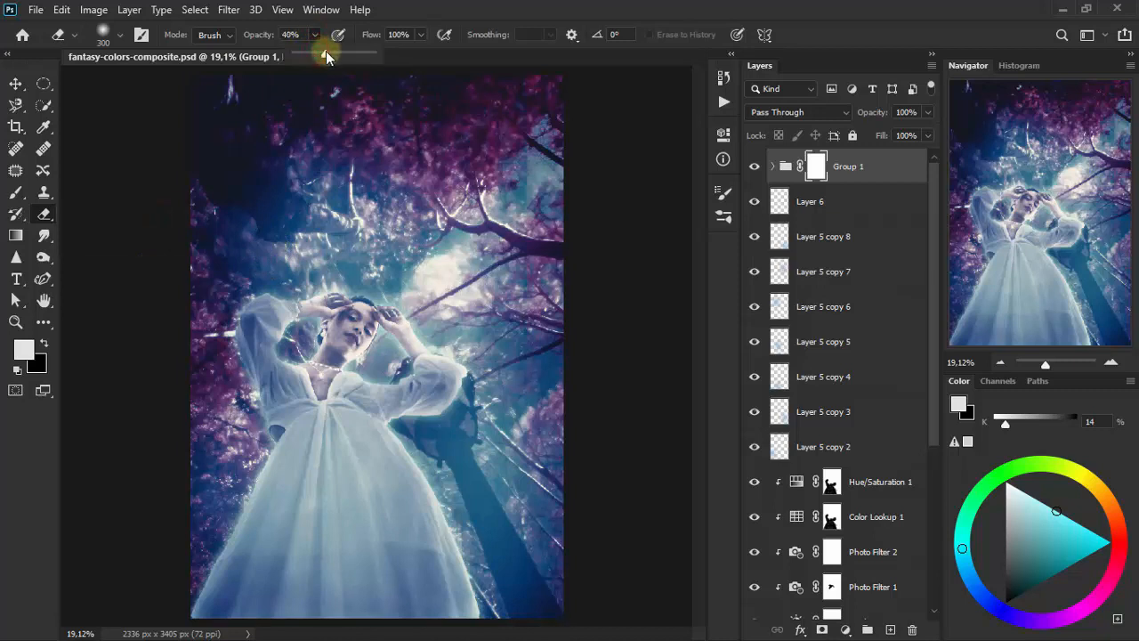
left_click(456, 3)
left_click(386, 274)
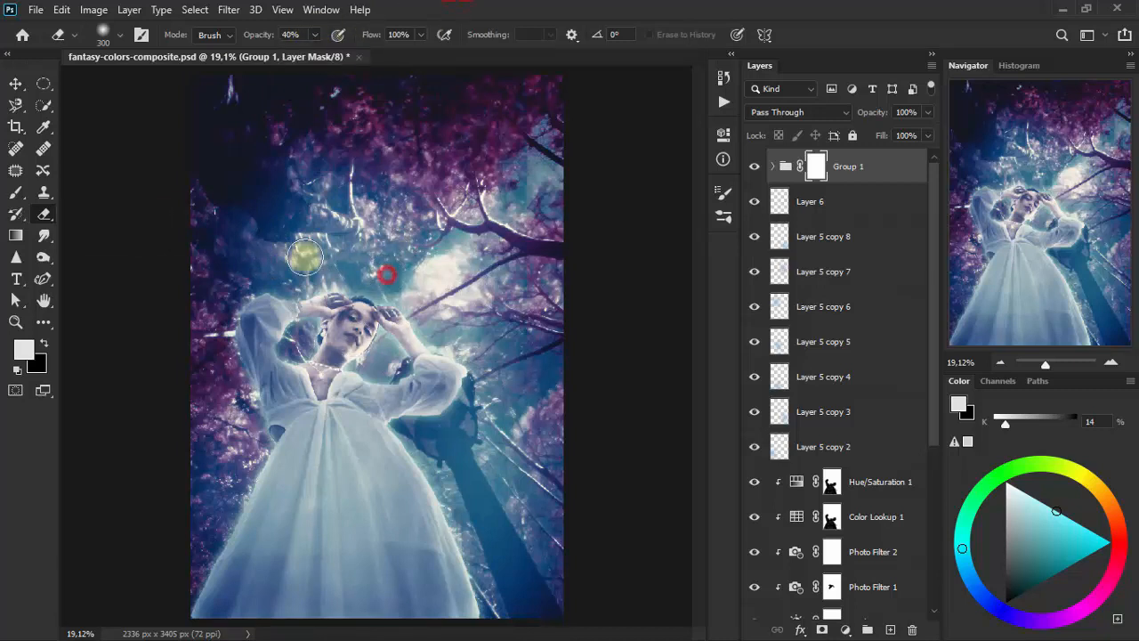
mouse_move(286, 272)
left_mouse_down()
mouse_move(242, 284)
mouse_move(235, 267)
mouse_move(257, 260)
mouse_move(218, 265)
mouse_move(234, 253)
mouse_move(194, 214)
left_mouse_up()
left_click_drag(285, 134, 261, 202)
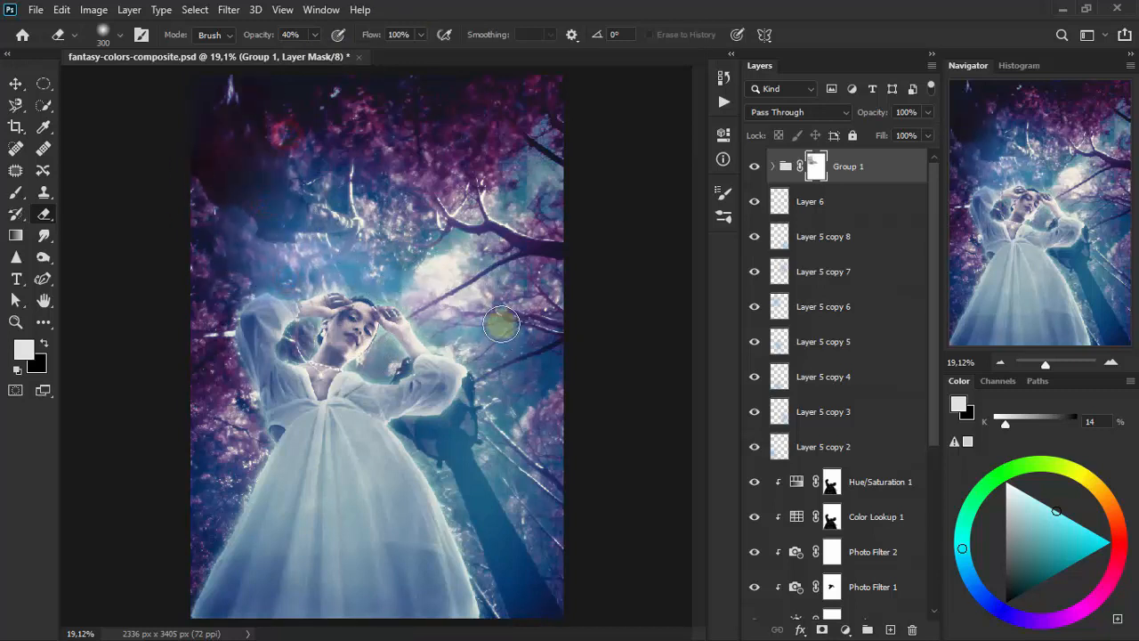
left_click_drag(501, 324, 532, 357)
mouse_move(537, 362)
left_mouse_down()
mouse_move(429, 207)
mouse_move(234, 135)
left_mouse_up()
mouse_move(210, 89)
left_mouse_down()
mouse_move(440, 222)
mouse_move(225, 272)
mouse_move(402, 248)
left_mouse_up()
mouse_move(478, 223)
left_mouse_down()
mouse_move(406, 206)
mouse_move(478, 216)
left_mouse_up()
left_click_drag(475, 199, 294, 178)
mouse_move(452, 102)
left_mouse_down()
mouse_move(205, 119)
mouse_move(455, 251)
left_mouse_up()
mouse_move(352, 187)
left_mouse_down()
mouse_move(552, 180)
mouse_move(305, 83)
left_mouse_up()
left_click_drag(246, 234, 338, 152)
left_click_drag(326, 251, 491, 186)
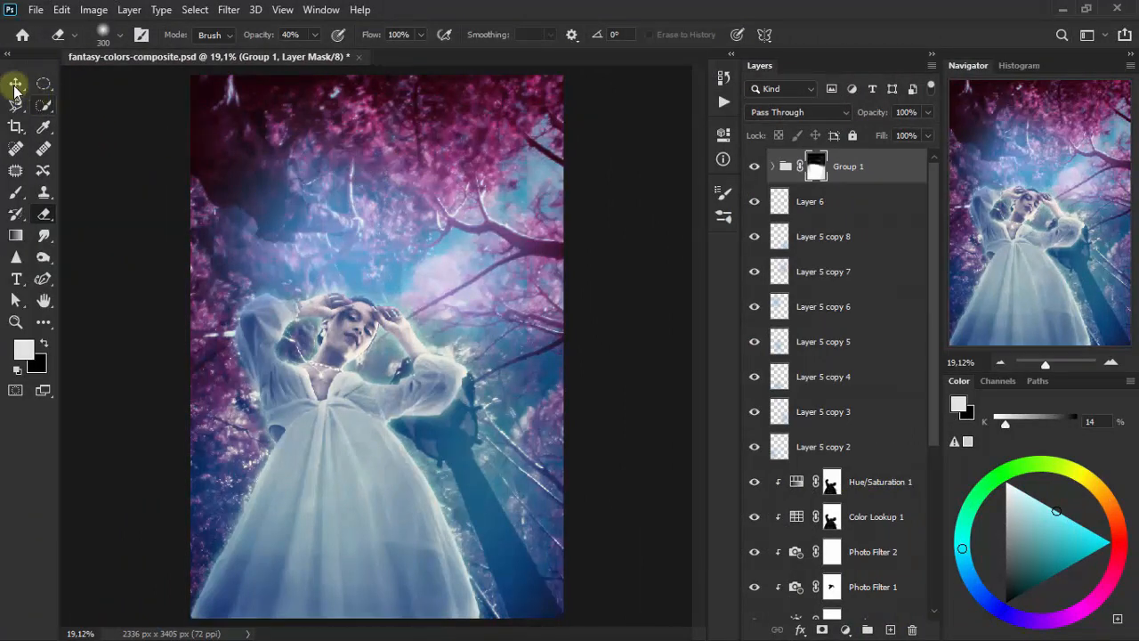
left_click(15, 85)
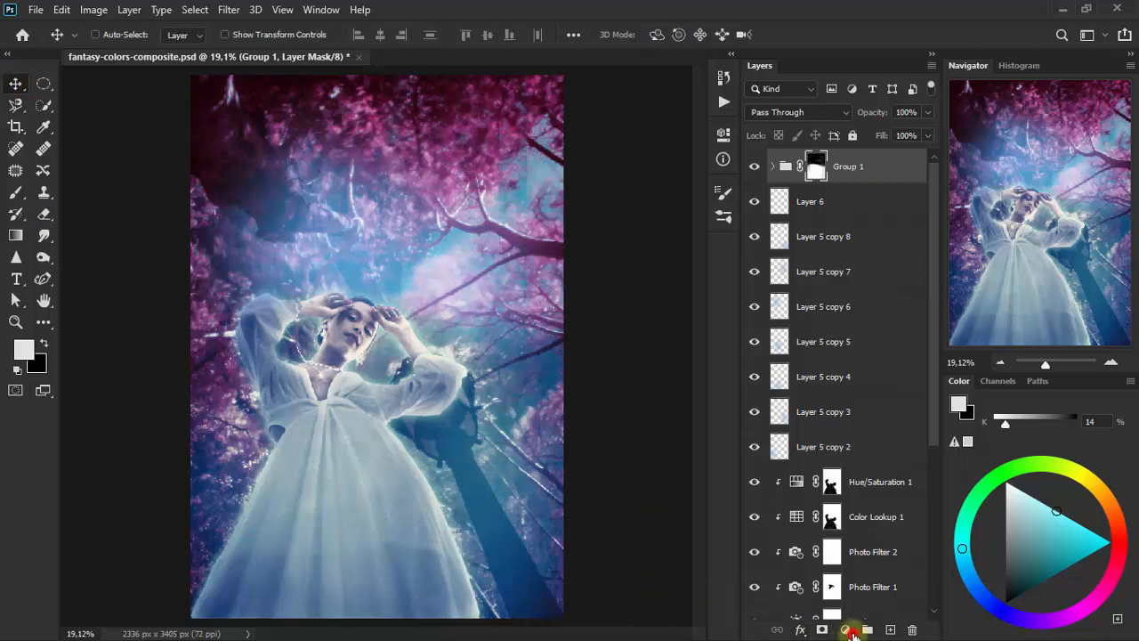
- Add a Brightness/Contrast adjustment layer above the group with brightness 101 and contrast -50
left_click(850, 630)
left_click(900, 391)
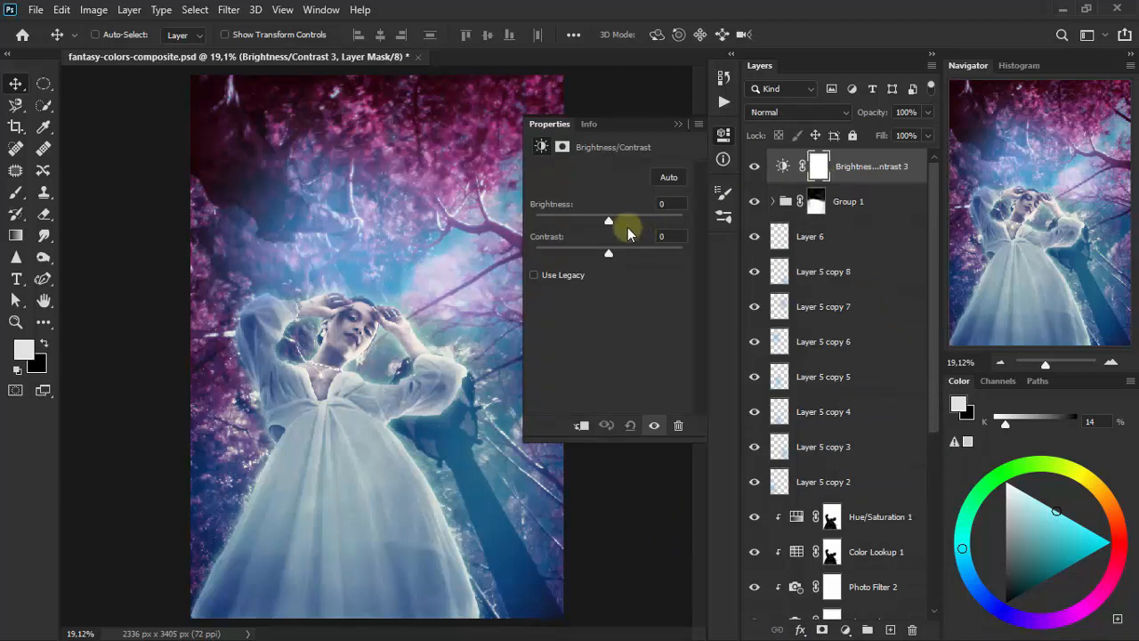
left_click_drag(609, 220, 663, 222)
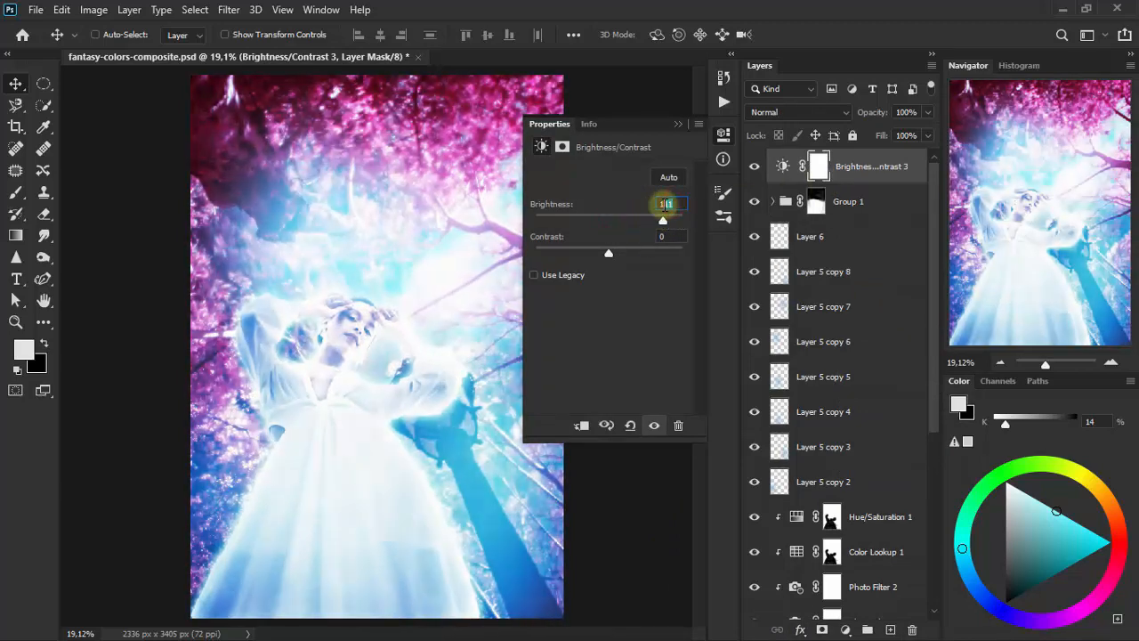
key("shift+Down")
left_click_drag(608, 252, 542, 253)
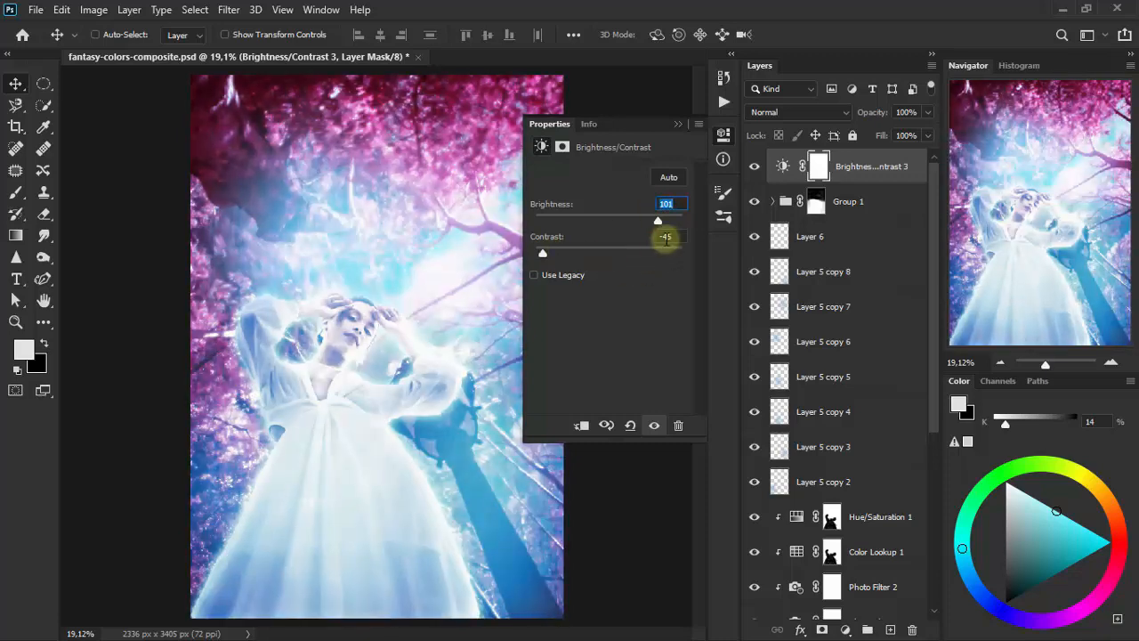
left_click_drag(664, 239, 690, 239)
type("50")
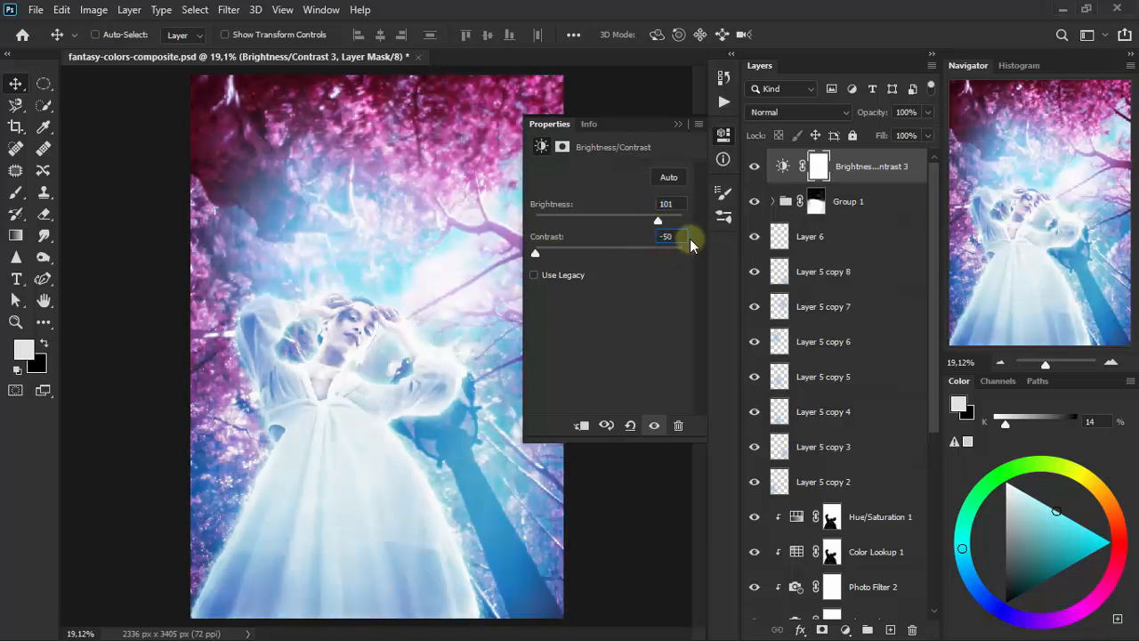
left_click(680, 123)
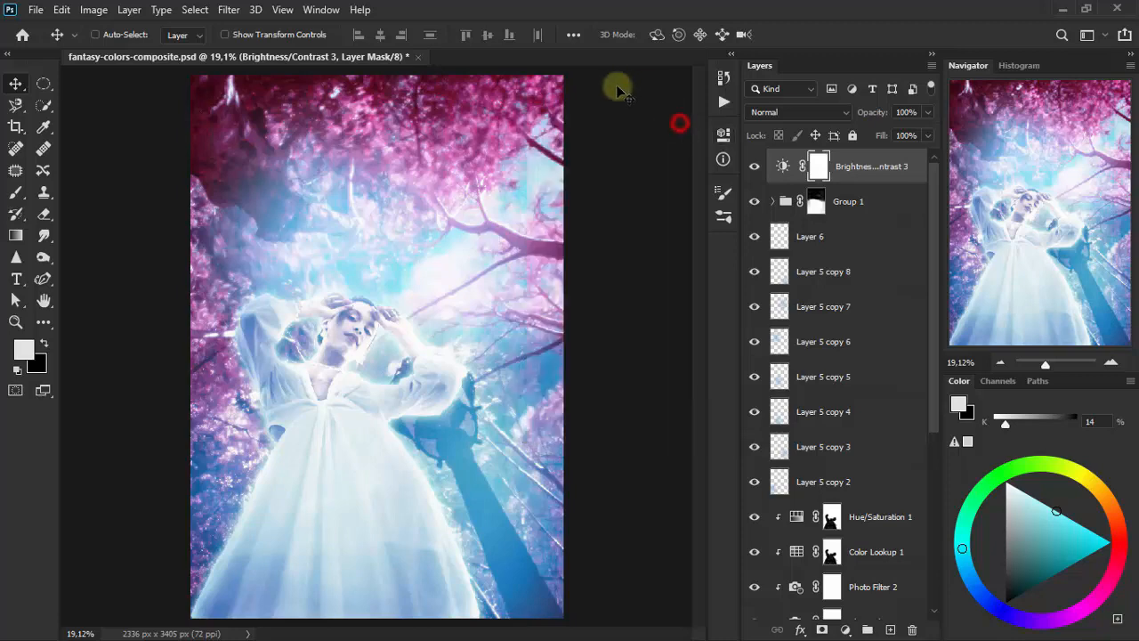
- Set the top Brightness/Contrast layer's blending mode to Color and compare the image with it hidden
left_click(795, 113)
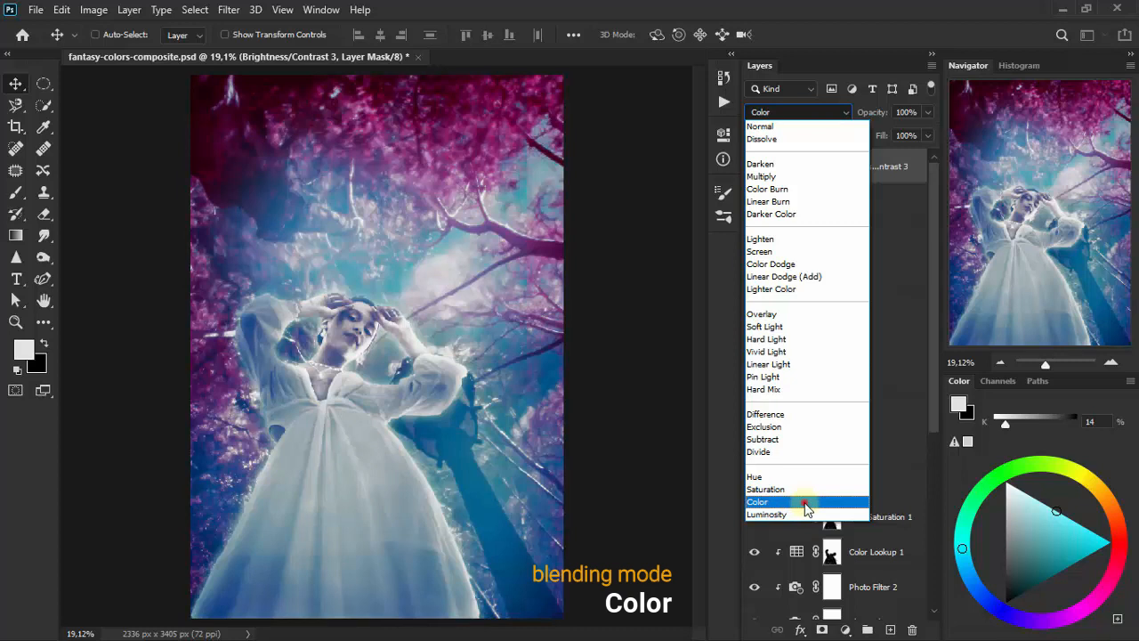
left_click(803, 502)
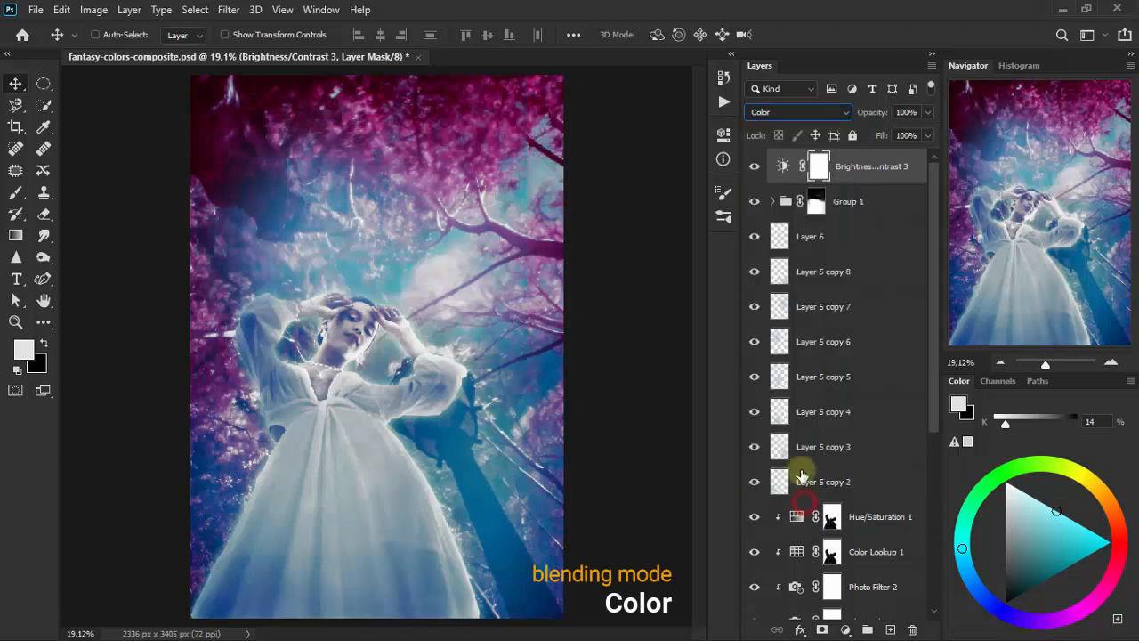
left_click(754, 167)
left_click(754, 167)
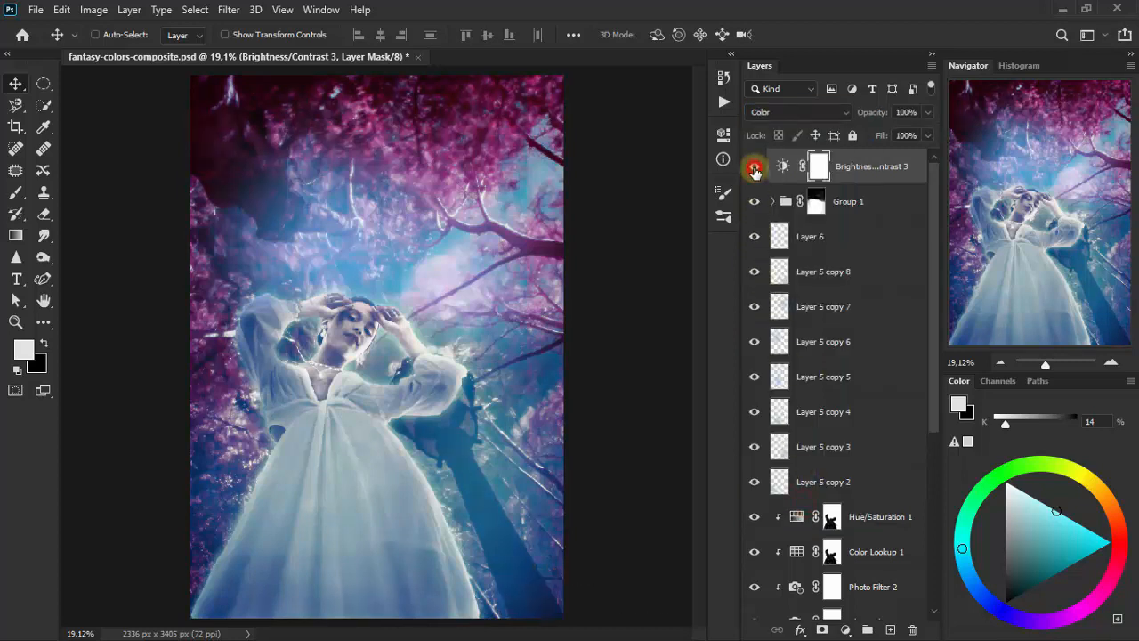
left_click(754, 168)
left_click(753, 167)
- Expand the color grading group and compare the image with Levels 1 and Color Lookup 5, 3 and 2 hidden and shown
left_click(772, 201)
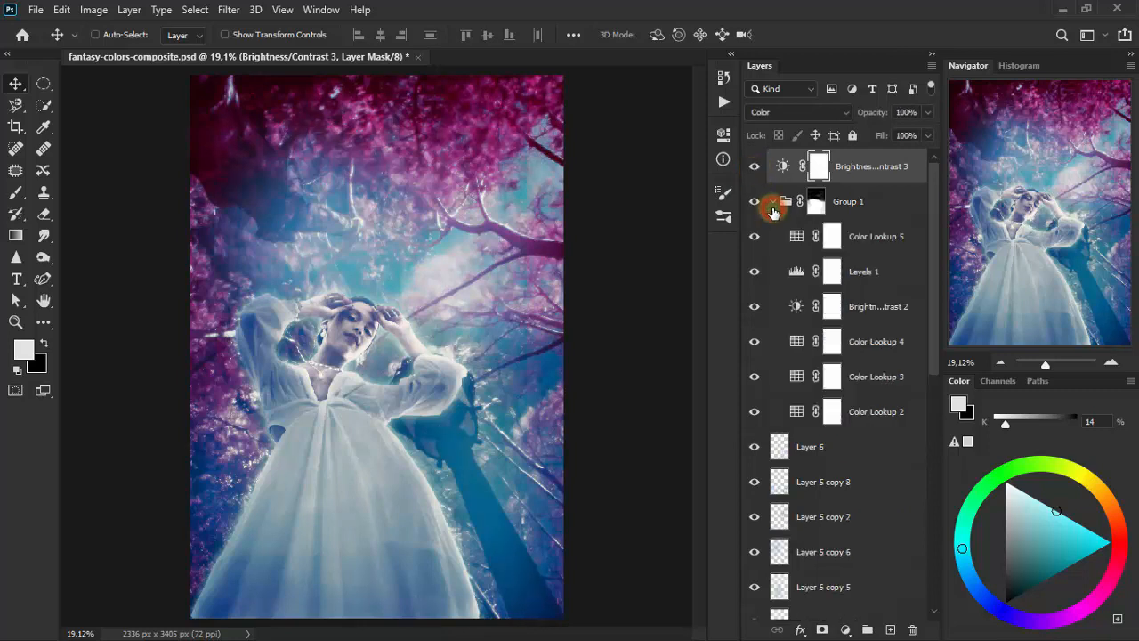
left_click(752, 275)
left_click(752, 272)
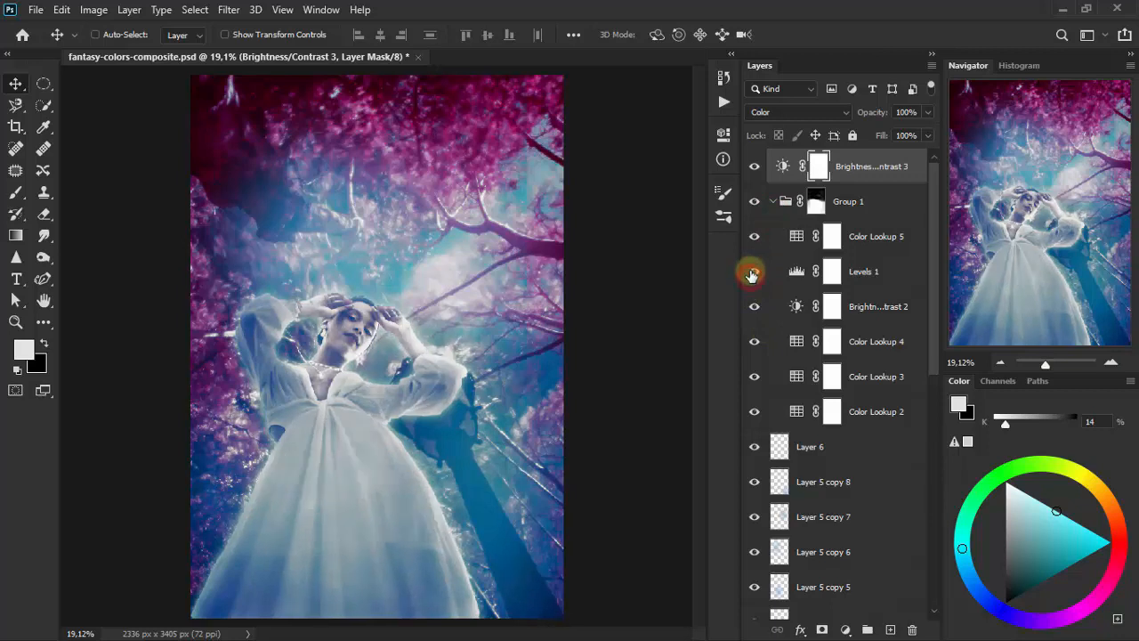
left_click(750, 242)
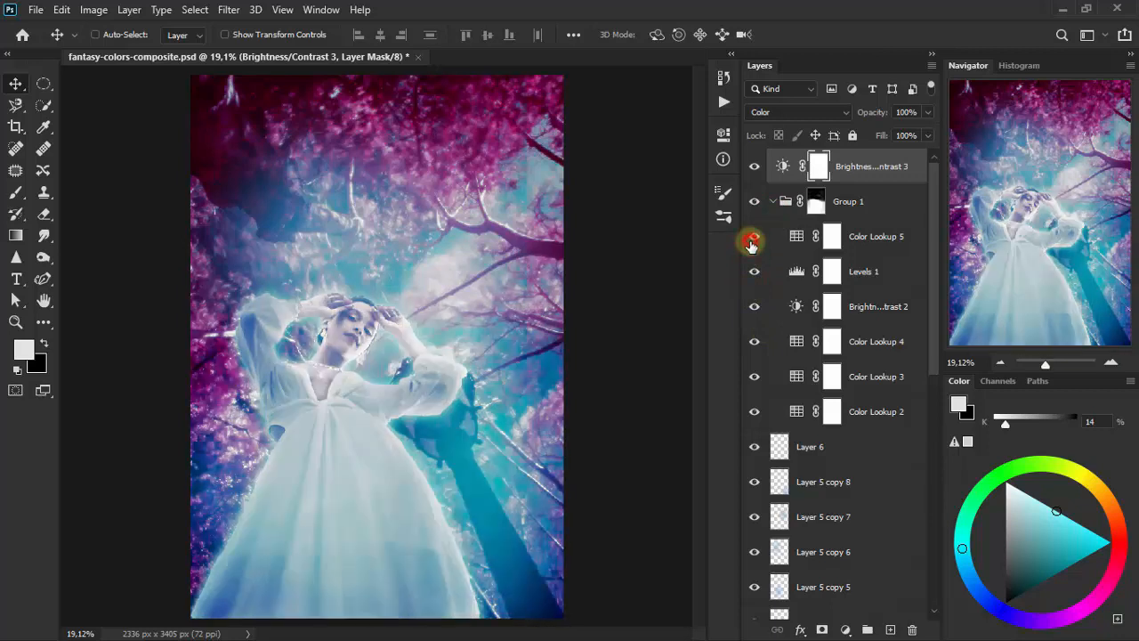
left_click(752, 238)
left_click(754, 374)
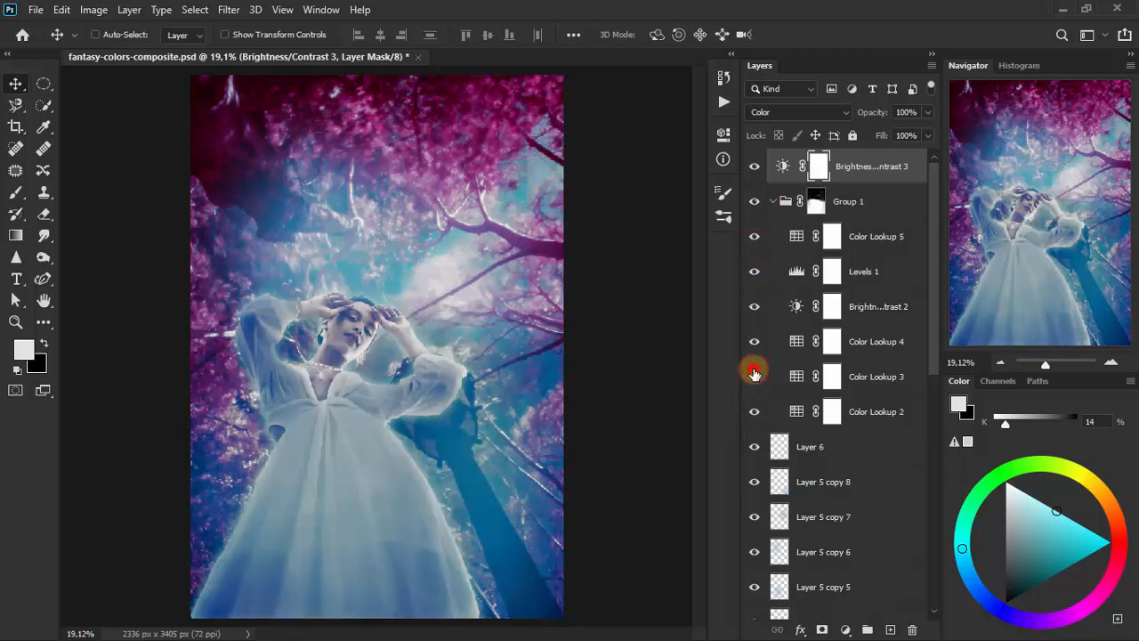
left_click(753, 375)
left_click(754, 374)
left_click(754, 372)
left_click(754, 411)
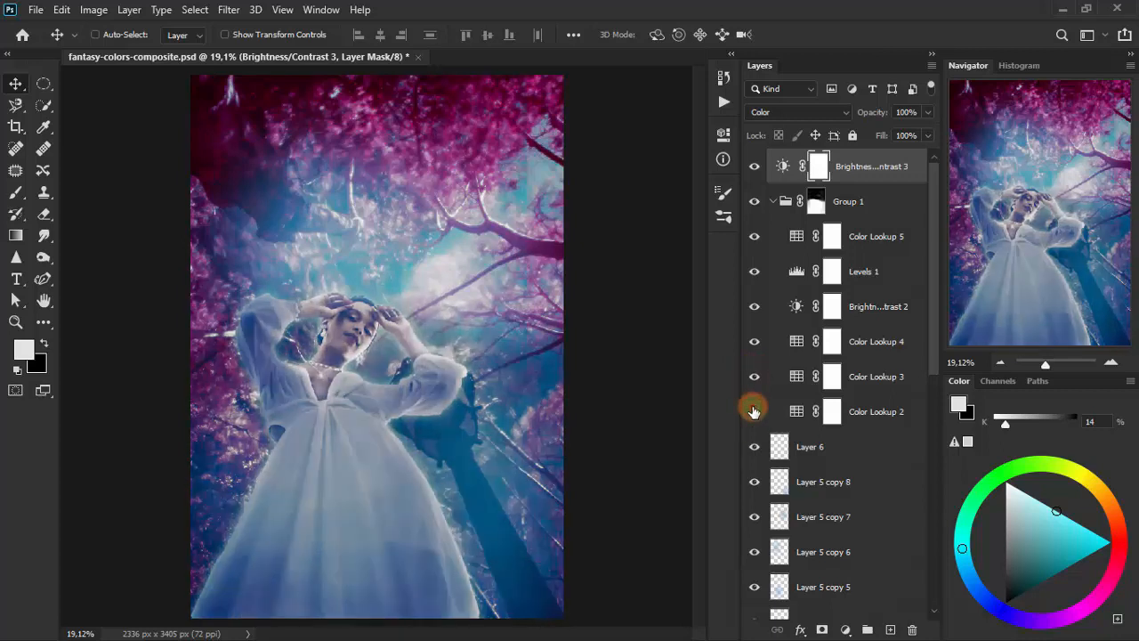
left_click(754, 410)
left_click(754, 410)
left_click(752, 408)
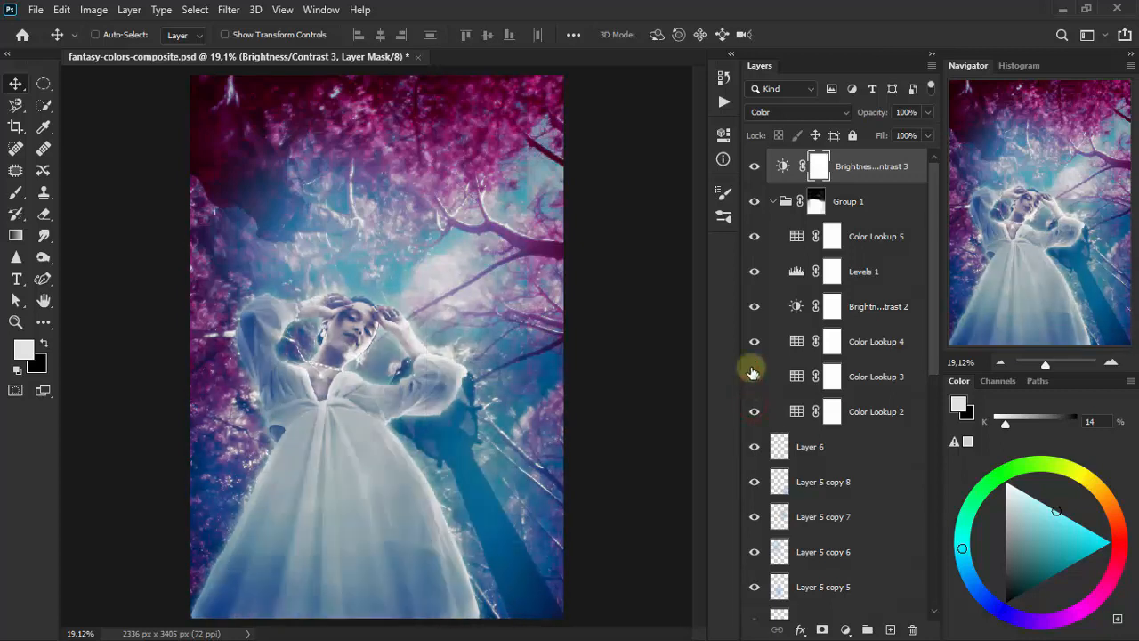
- Select the Color Lookup 2 mask and reduce the Eraser to size 25 for retouching the woman's lips
left_click(892, 412)
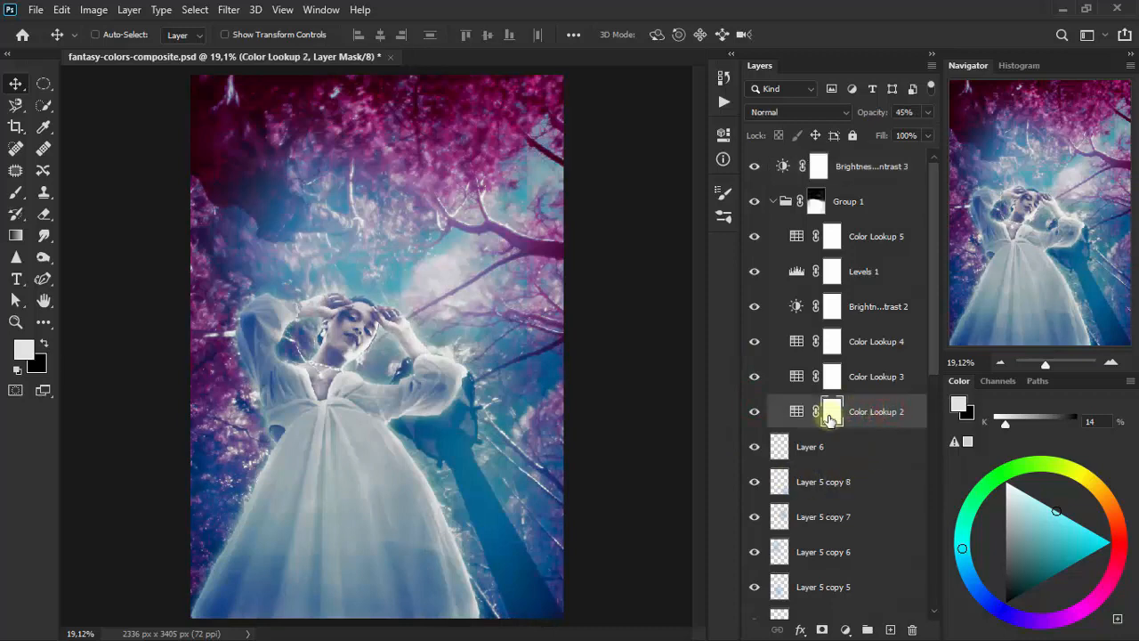
left_click(15, 321)
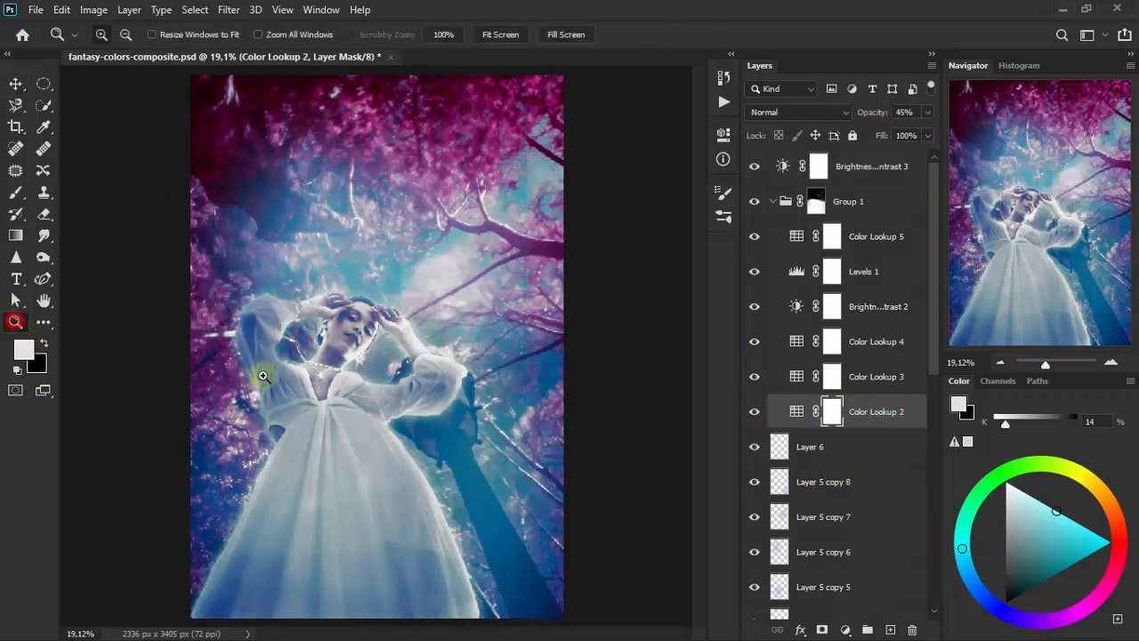
left_click_drag(356, 328, 274, 279)
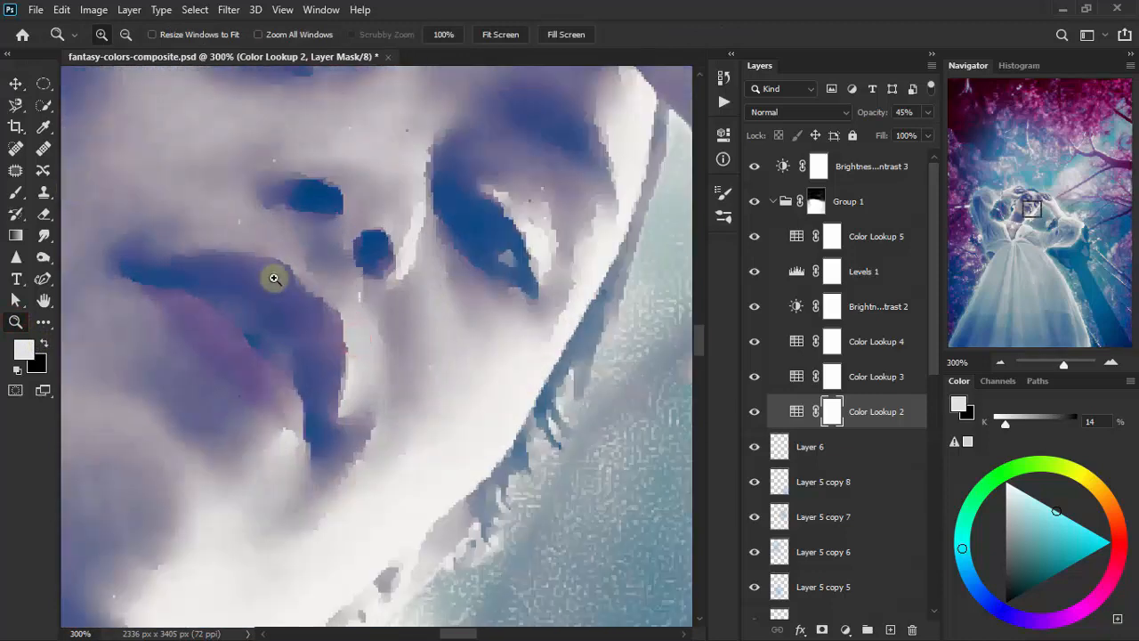
right_click(204, 261)
left_click(230, 267)
left_click(357, 336)
left_click(356, 336)
left_click(337, 339)
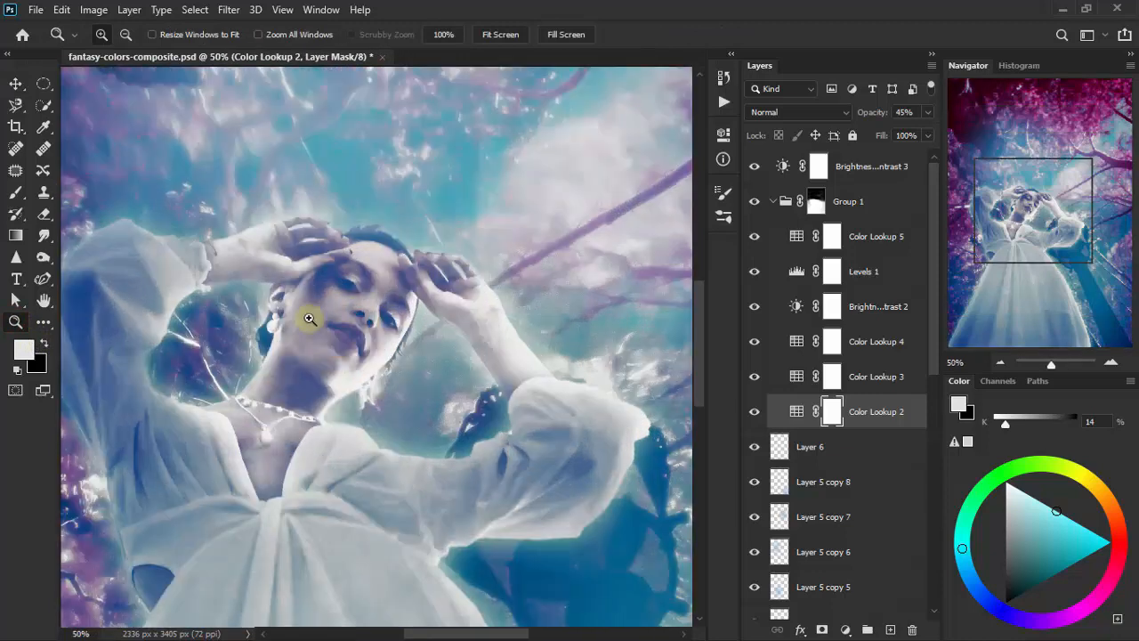
left_click(50, 217)
left_click(135, 215)
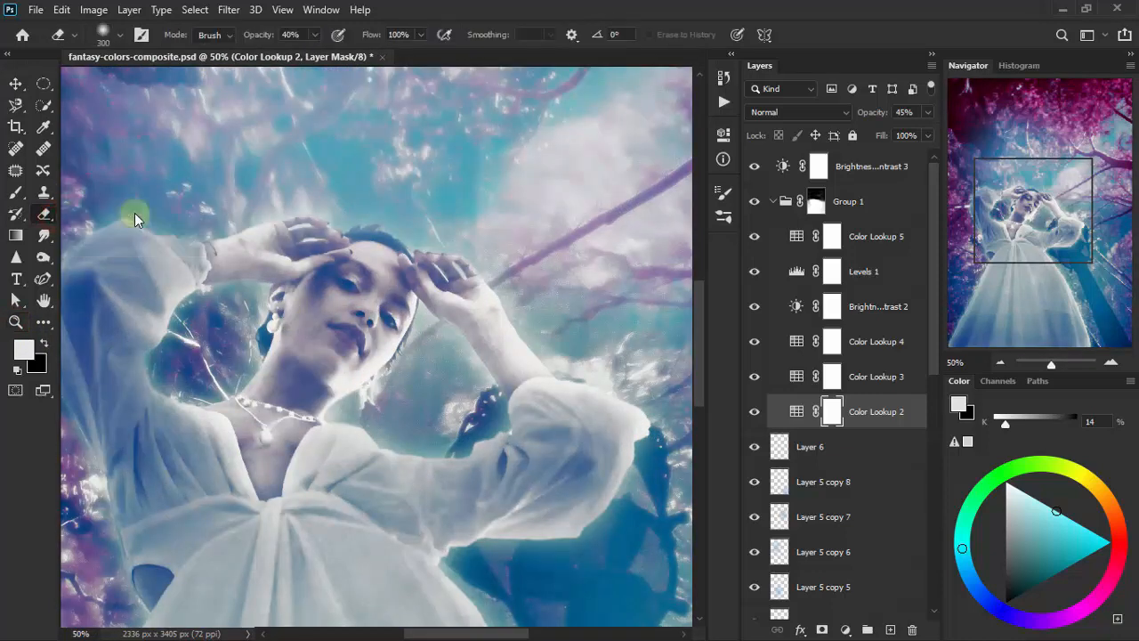
left_click(347, 328)
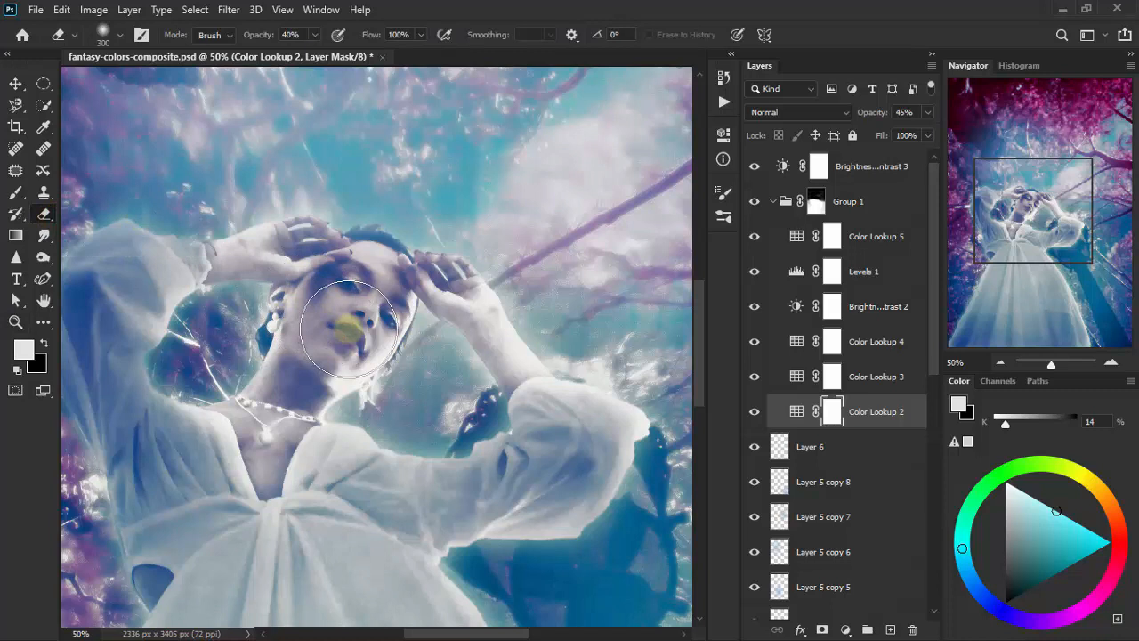
key("bracketleft")
key("bracketleft")
key("bracketleft")
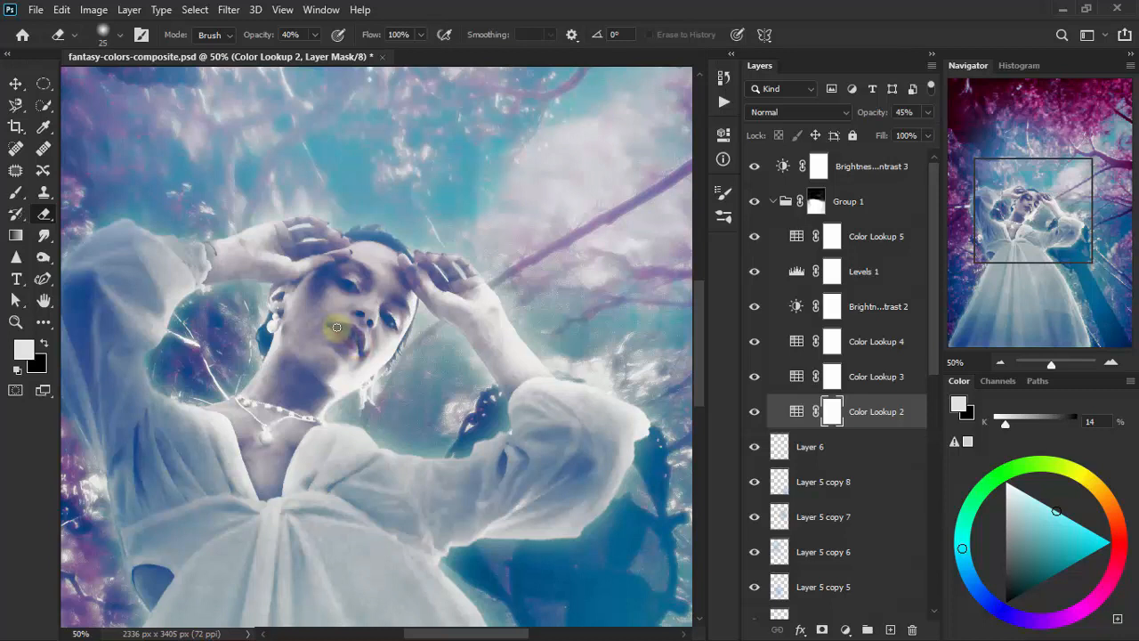
- Swap the foreground and background colors and retouch the Color Lookup 2 mask over the lips with the Eraser at 19% opacity
left_click(44, 343)
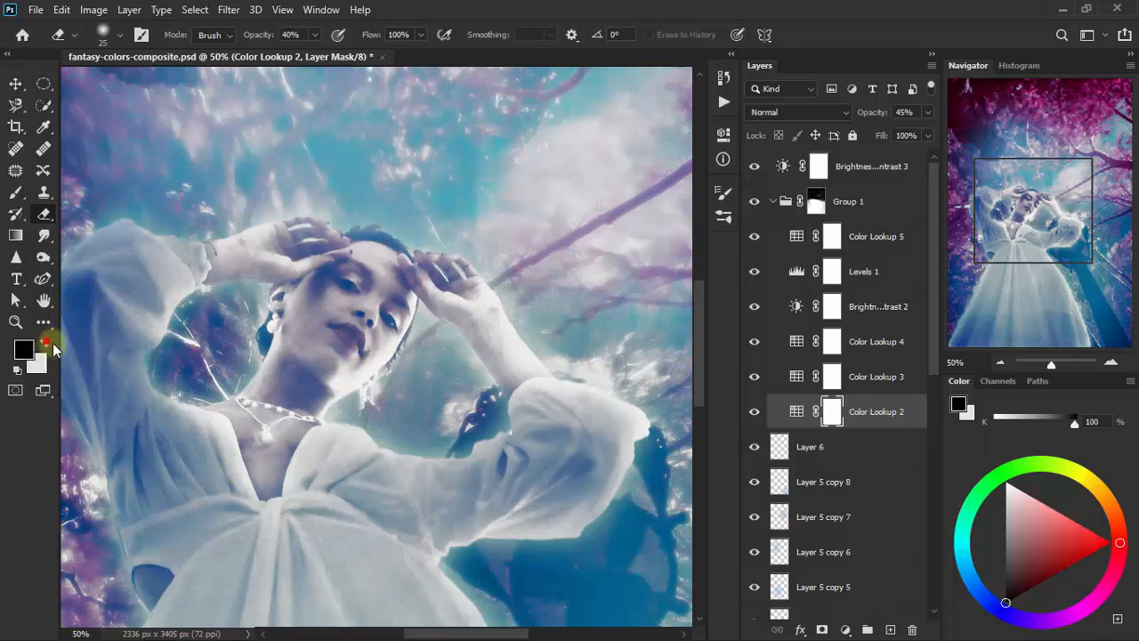
left_click(315, 35)
left_click_drag(316, 54, 299, 54)
left_click_drag(360, 369, 342, 326)
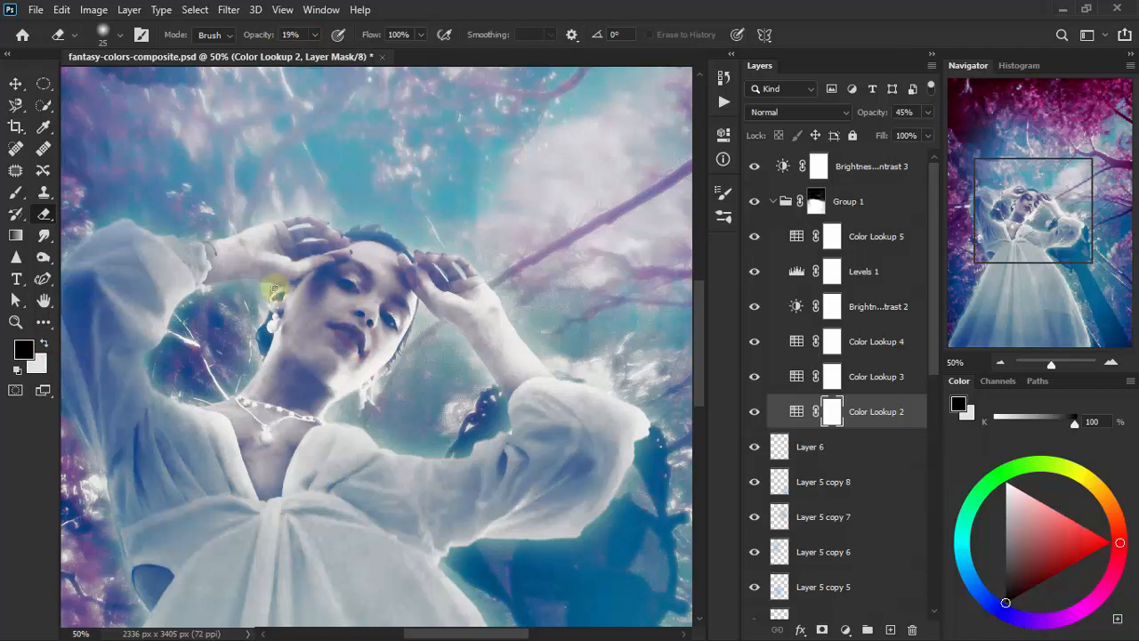
left_click(16, 83)
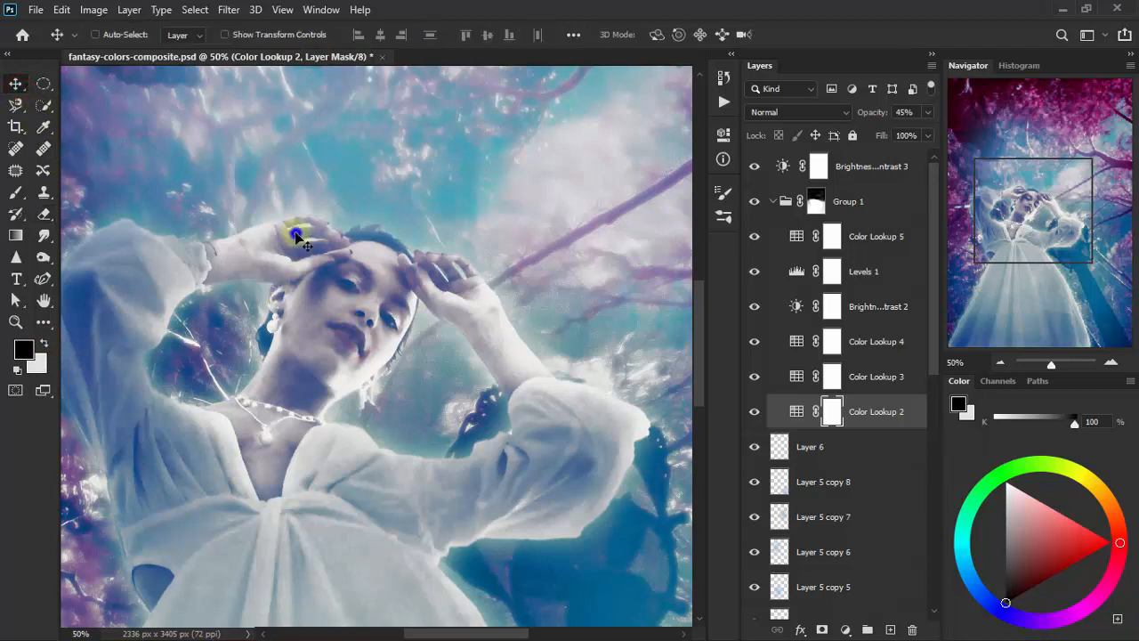
right_click(292, 229)
left_click(18, 321)
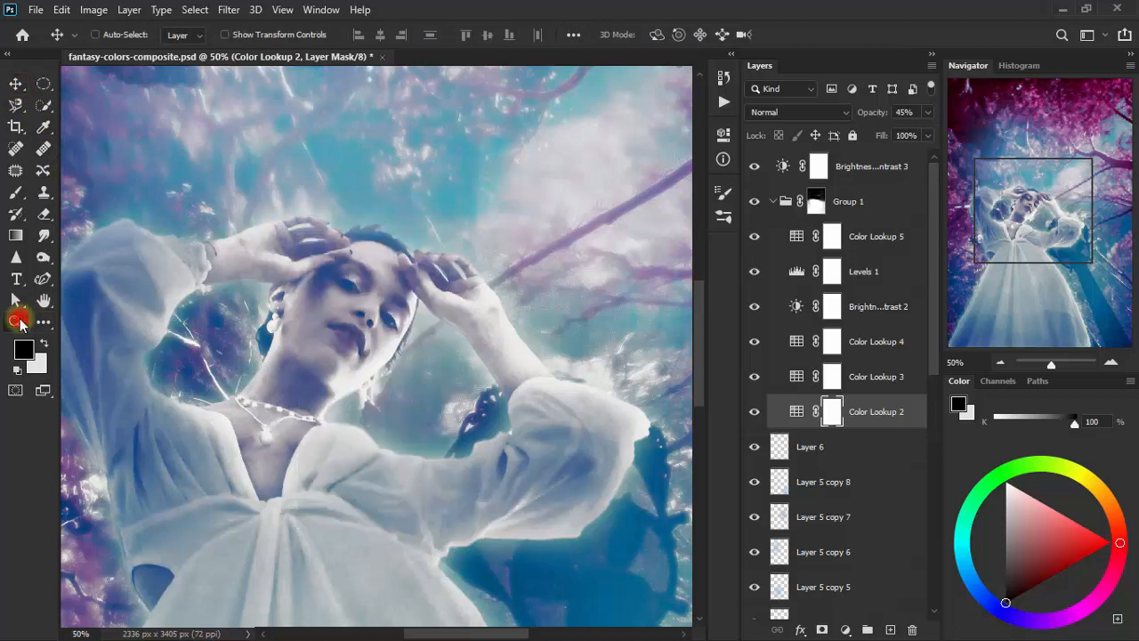
right_click(382, 251)
left_click(442, 257)
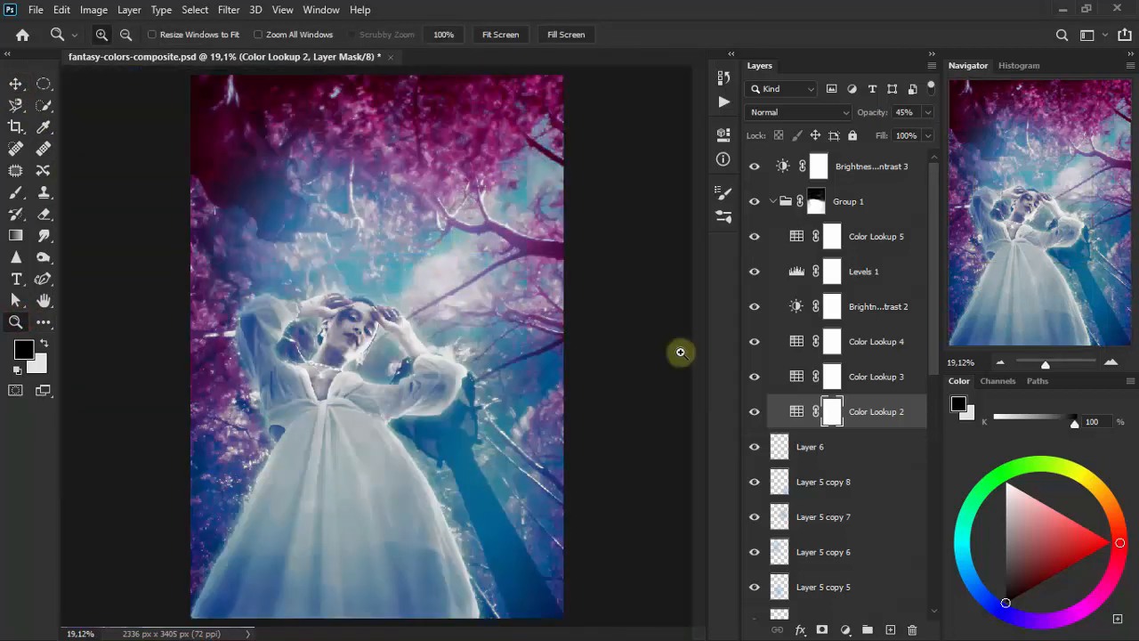
- Collapse the group, review the whole layer stack and compare the finished image with the group's color grading hidden and shown
left_click(774, 202)
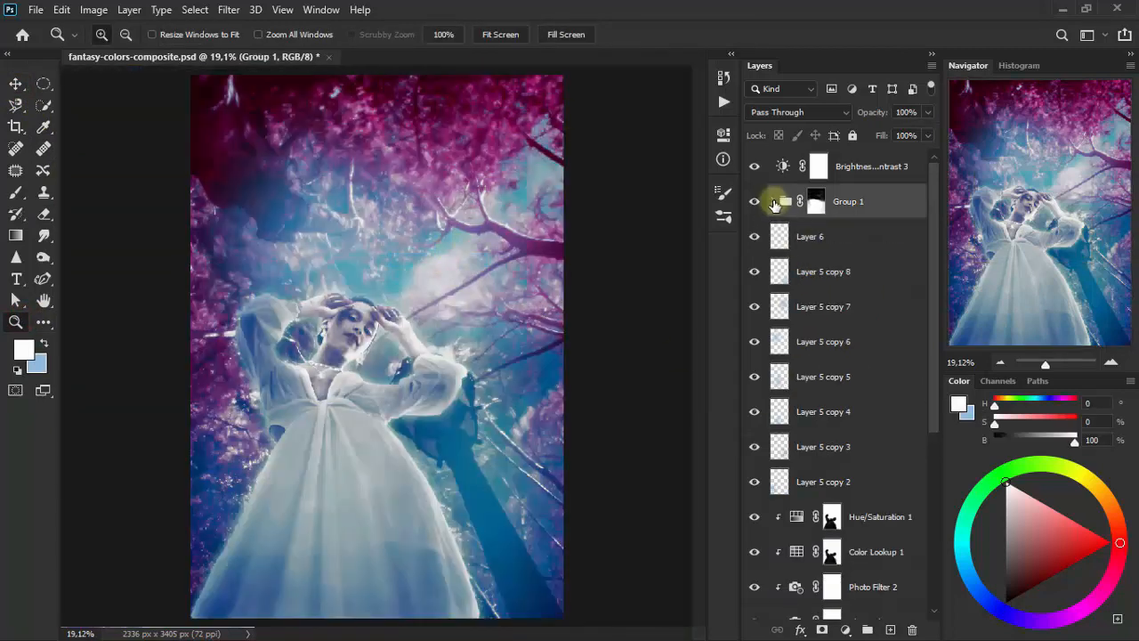
left_click(906, 167)
left_click_drag(932, 234, 932, 426)
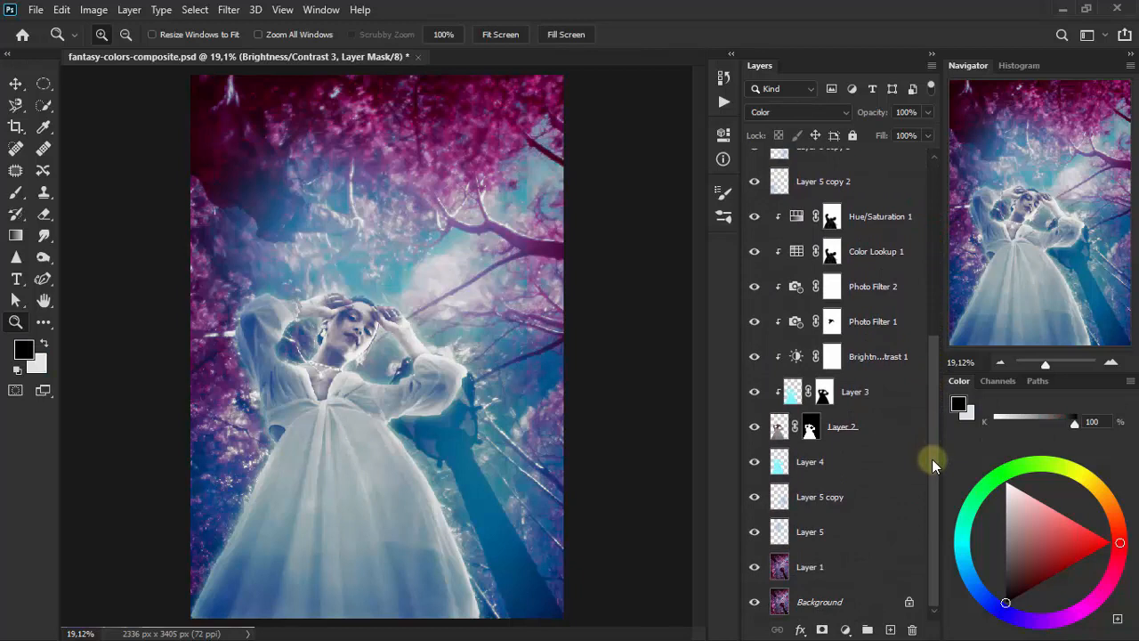
left_click_drag(935, 415, 939, 214)
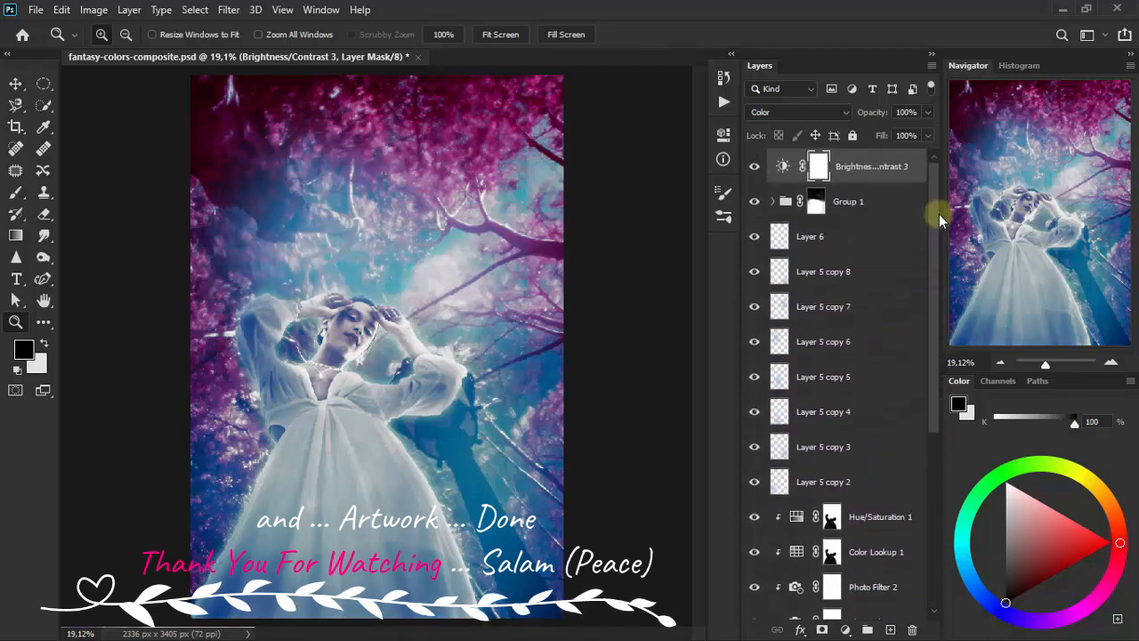
left_click(750, 204)
left_click(752, 204)
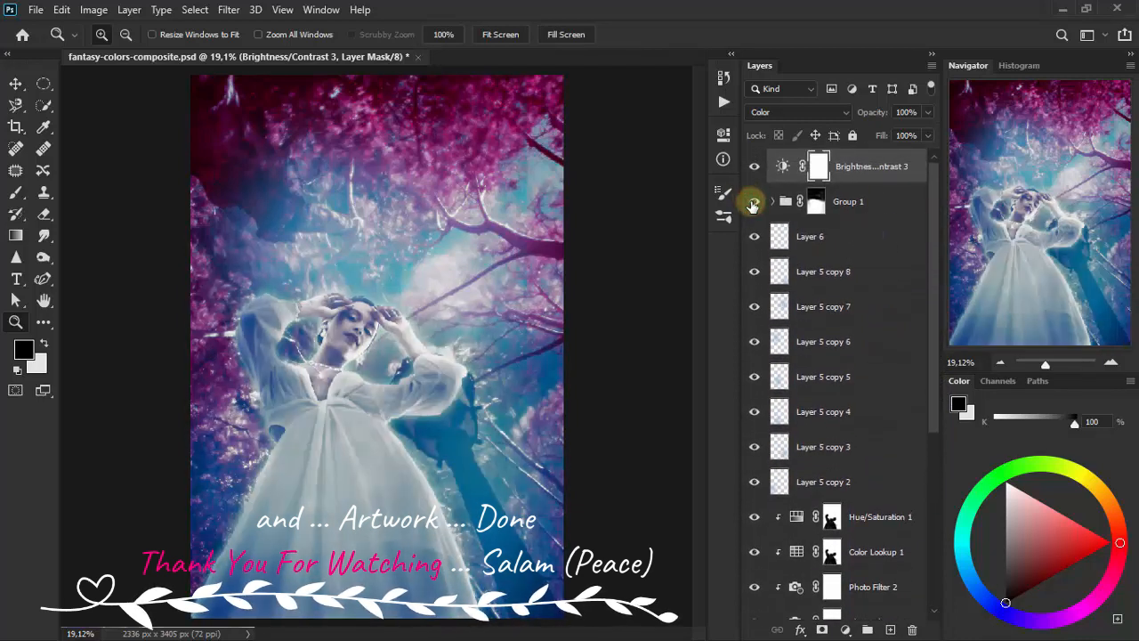
left_click(16, 84)
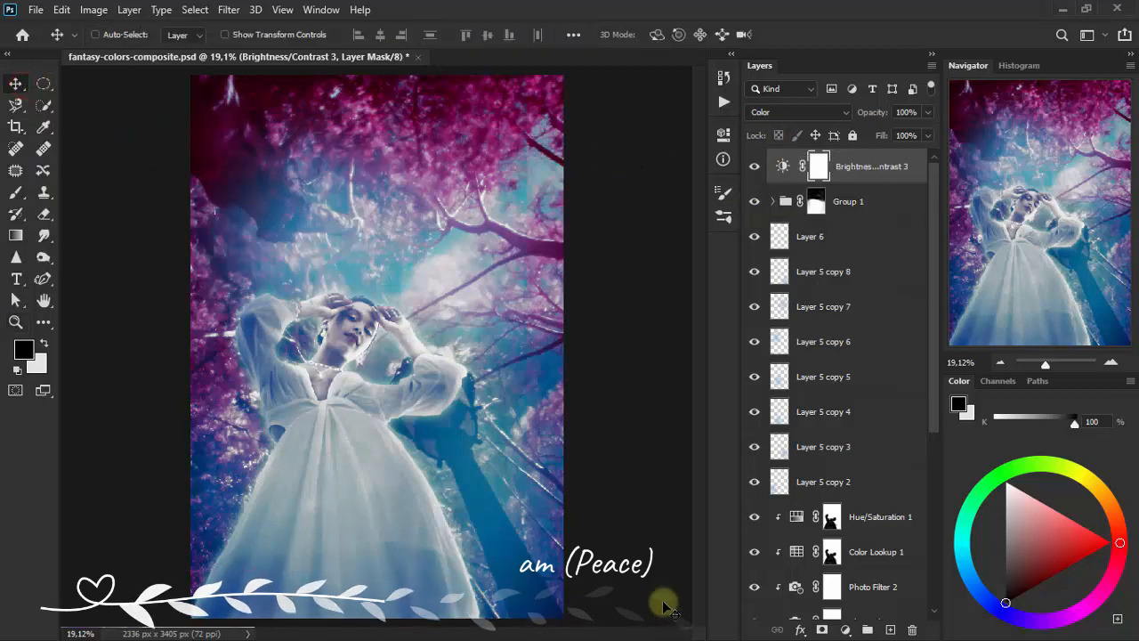